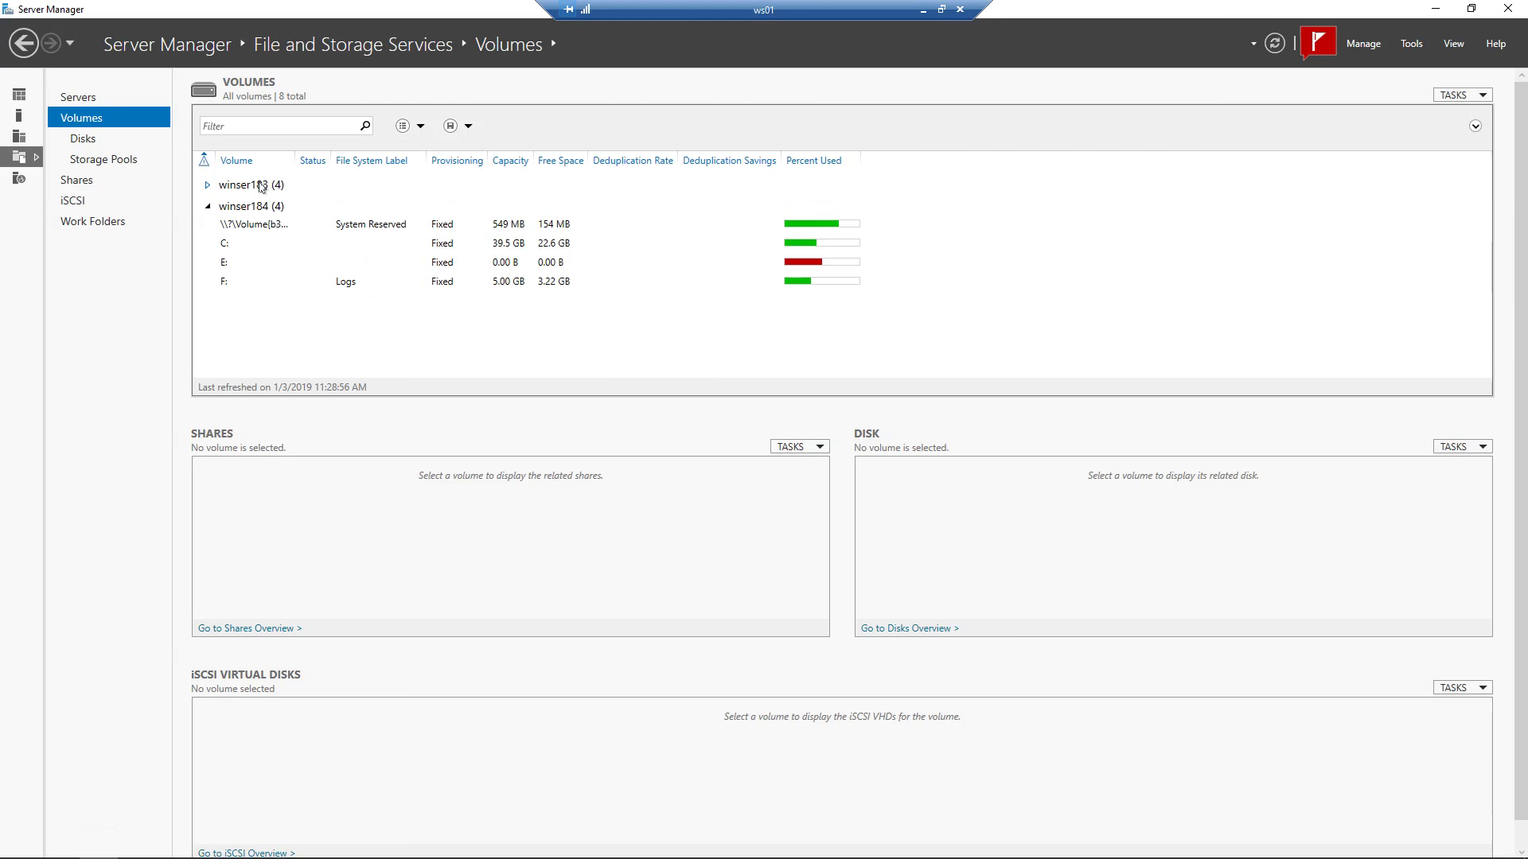
pyautogui.click(263, 186)
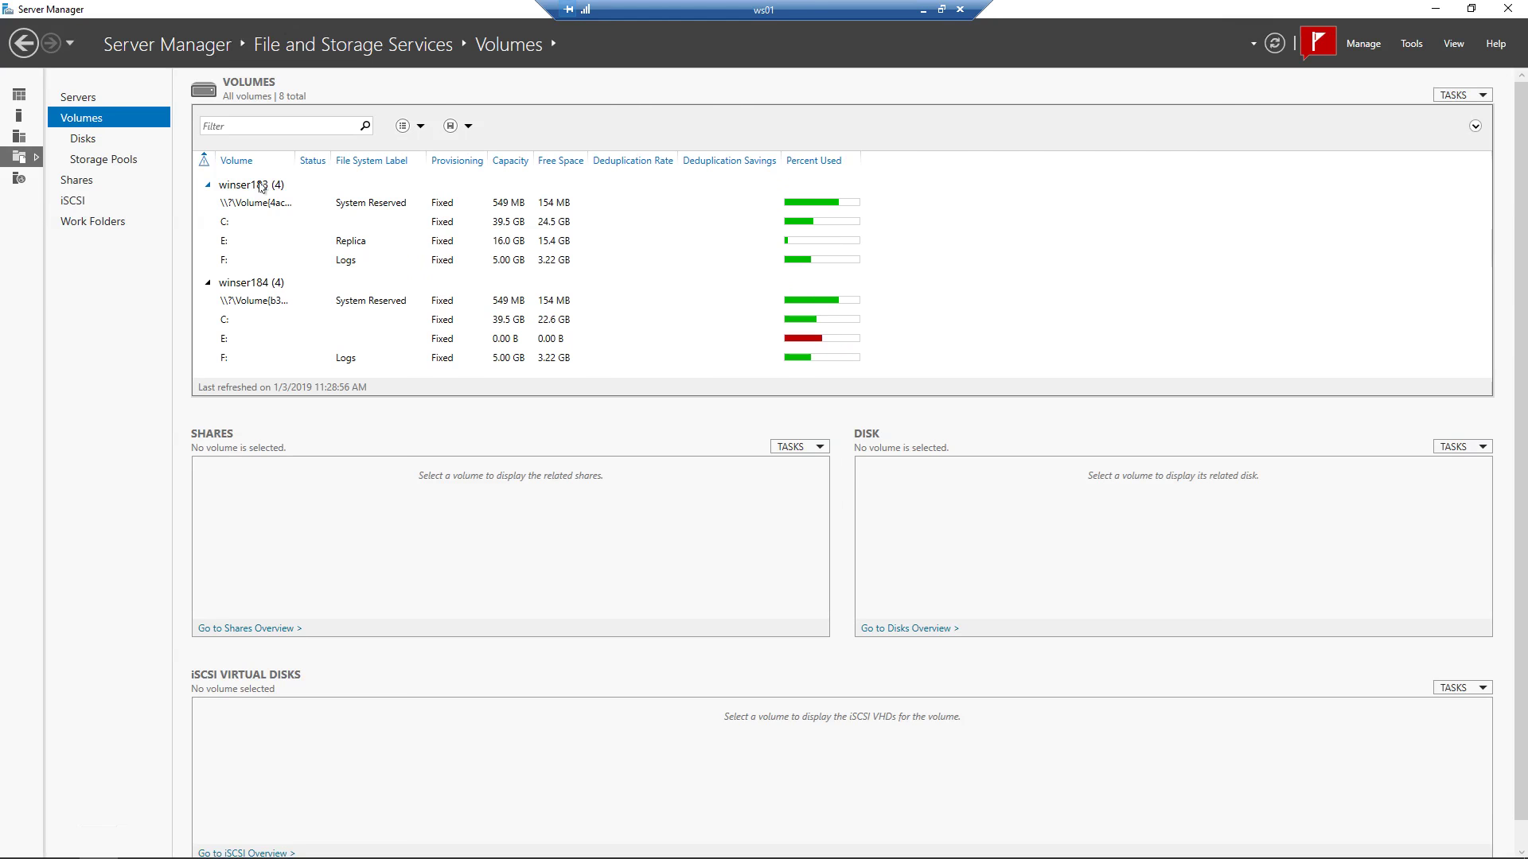
# Expand the winser183 and winser184 volume lists and compare their Replica E: and Logs F: drives.
pyautogui.click(256, 284)
pyautogui.click(256, 284)
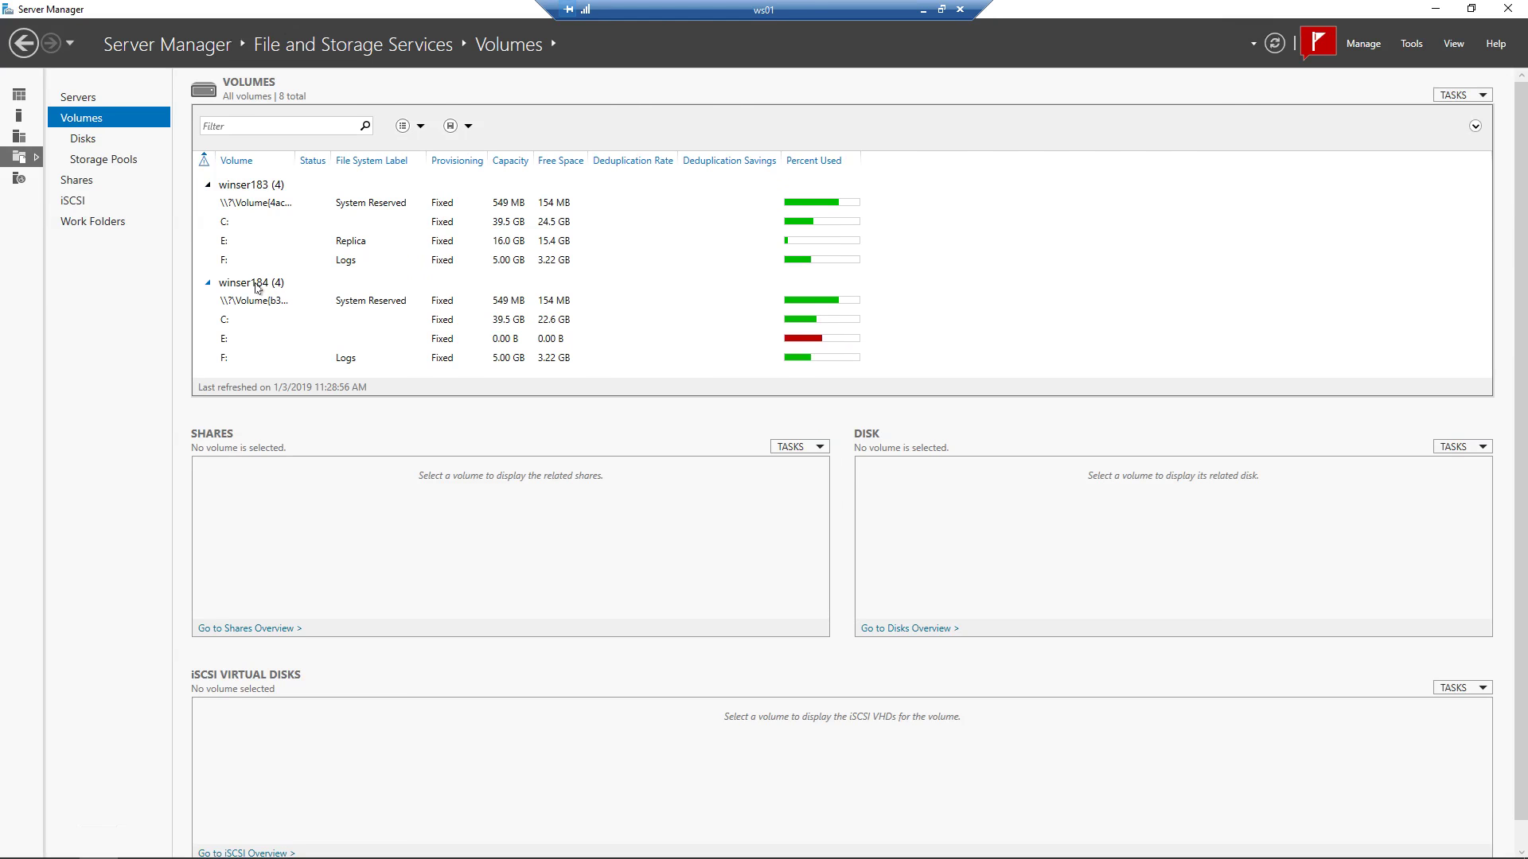
pyautogui.click(255, 242)
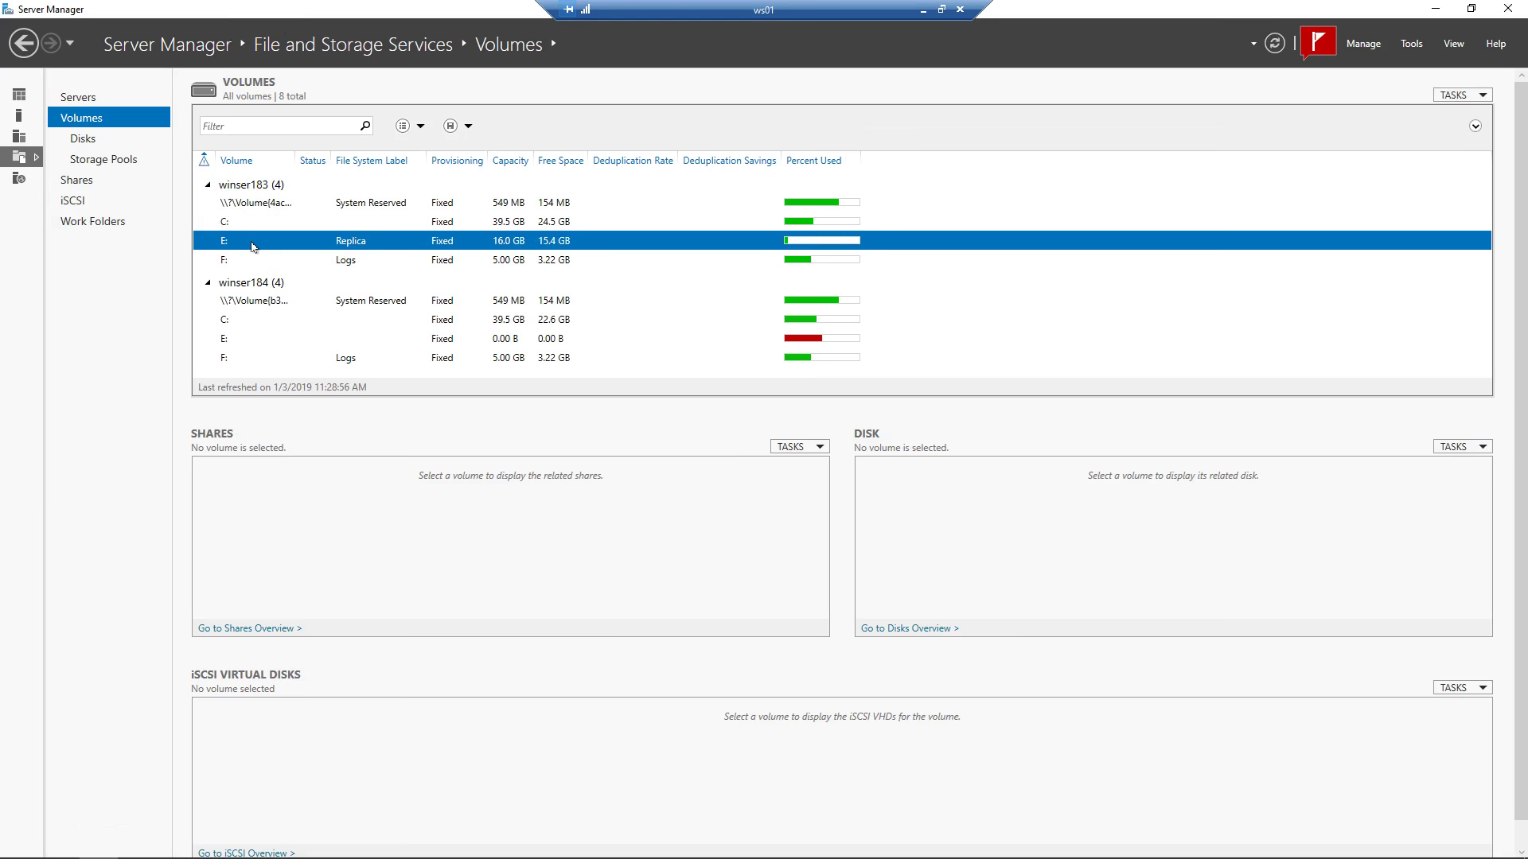
pyautogui.click(257, 266)
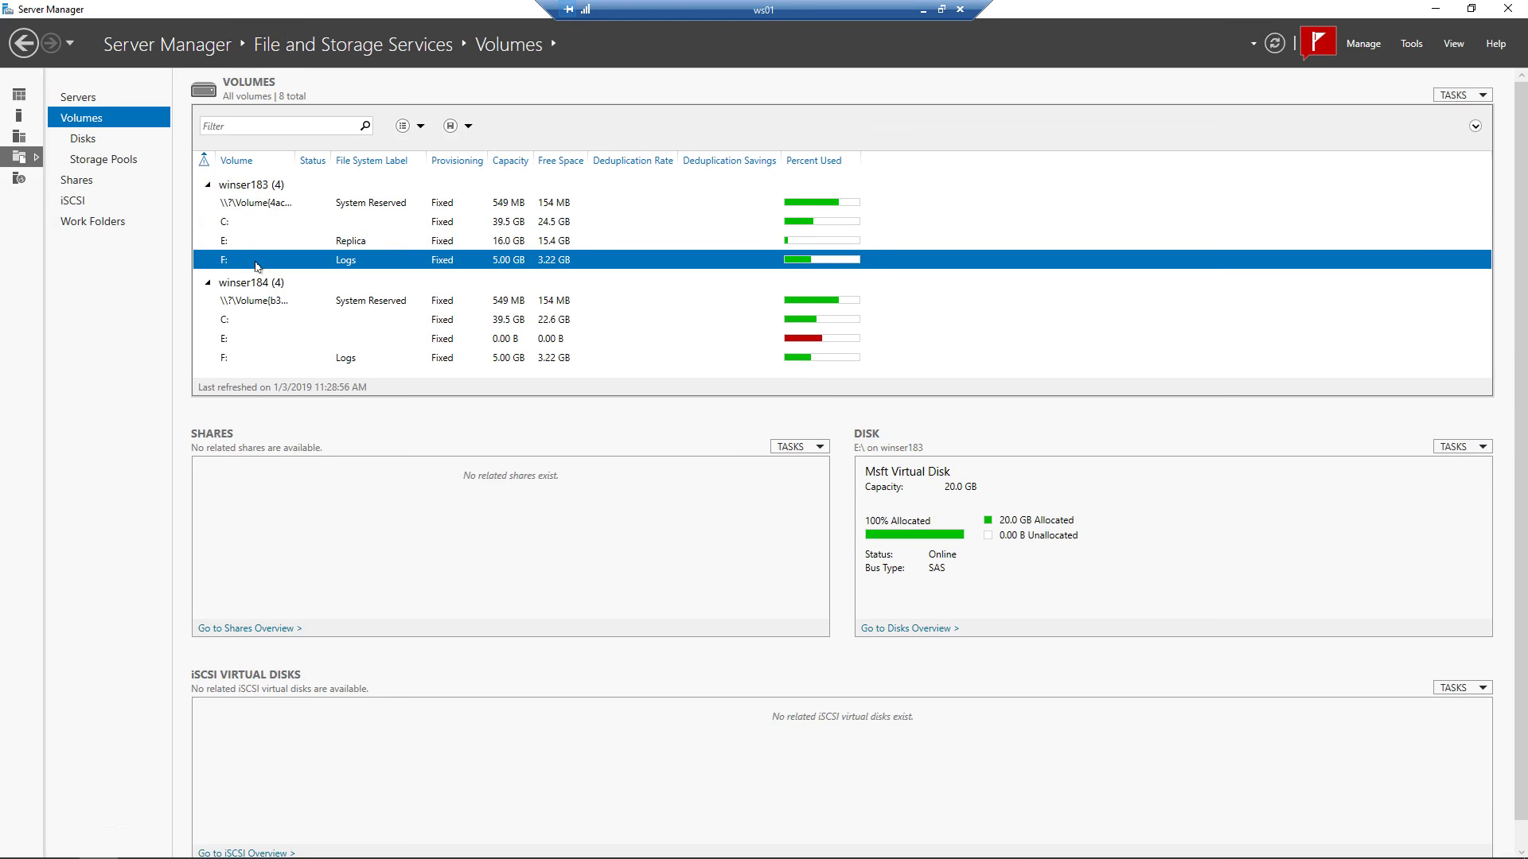
pyautogui.click(249, 343)
pyautogui.click(258, 363)
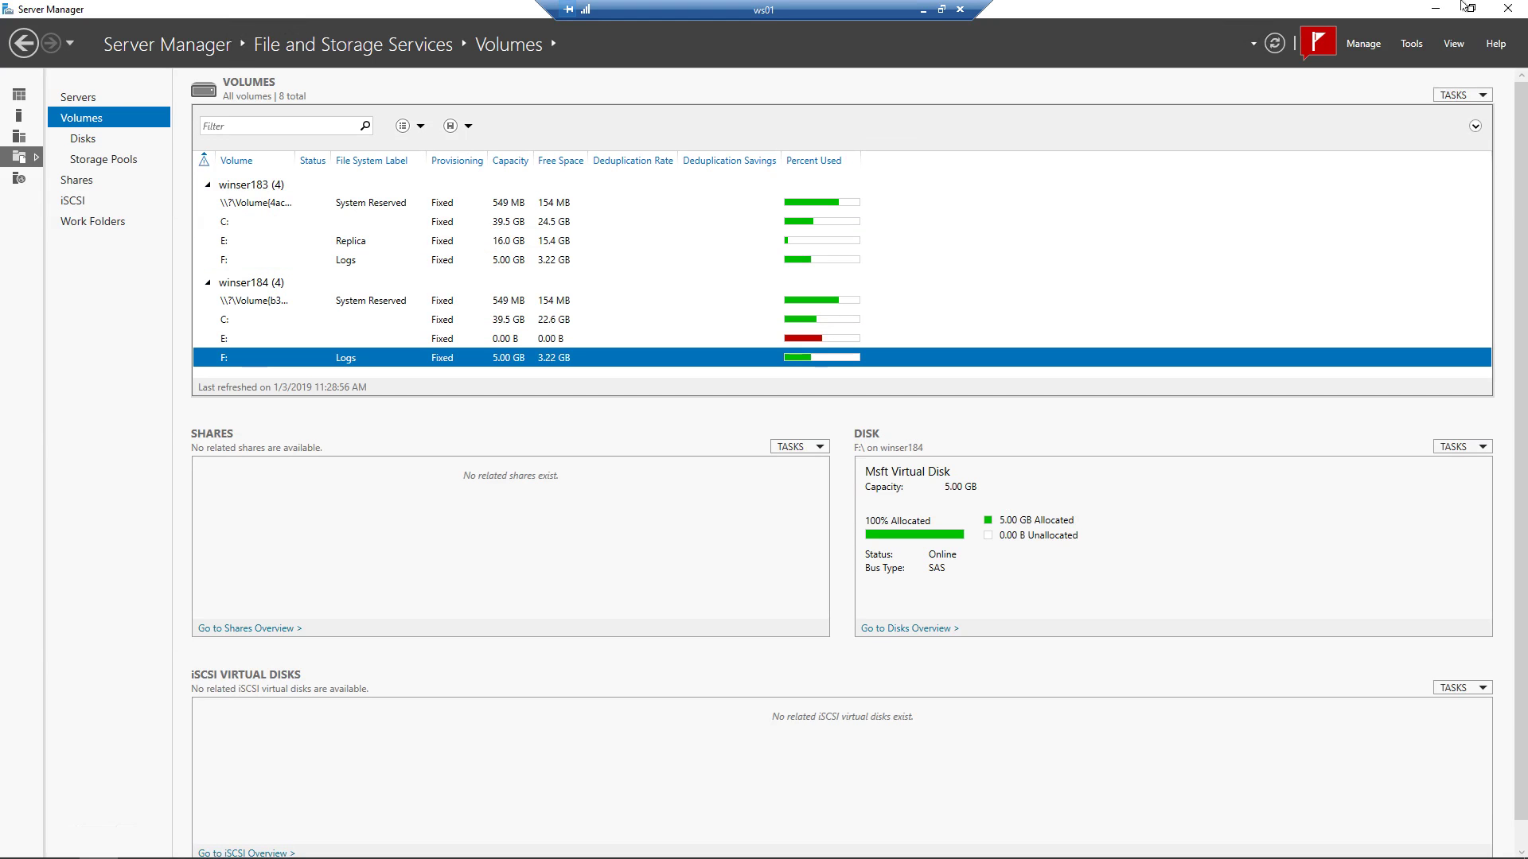
pyautogui.click(1435, 9)
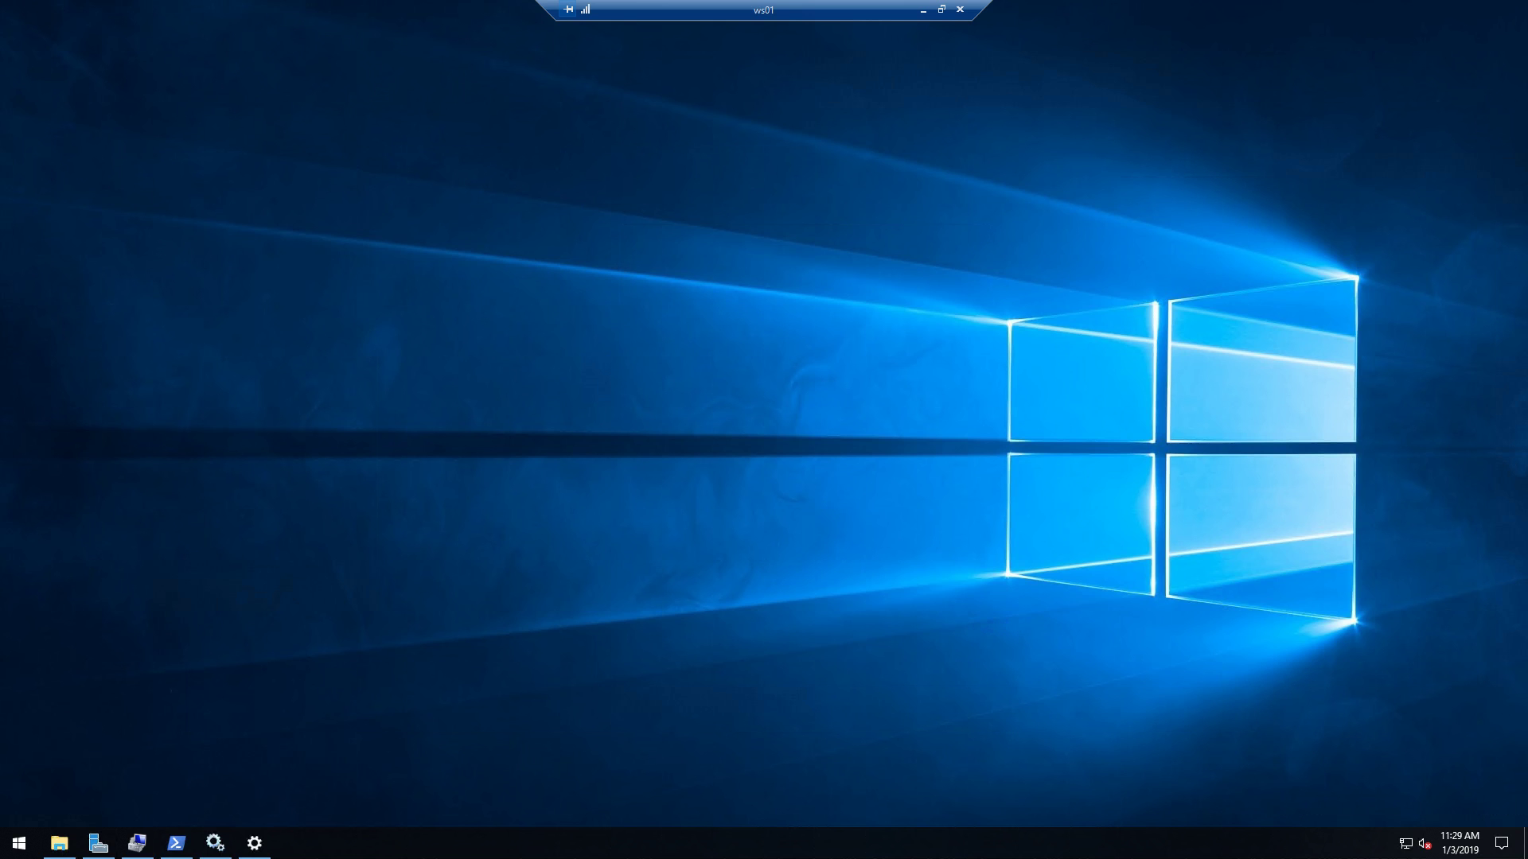
# Run Get-SRPartnership in PowerShell to show WINSER183RG1 replicating to WINSER184RG1.
pyautogui.click(175, 842)
pyautogui.write('Get-')
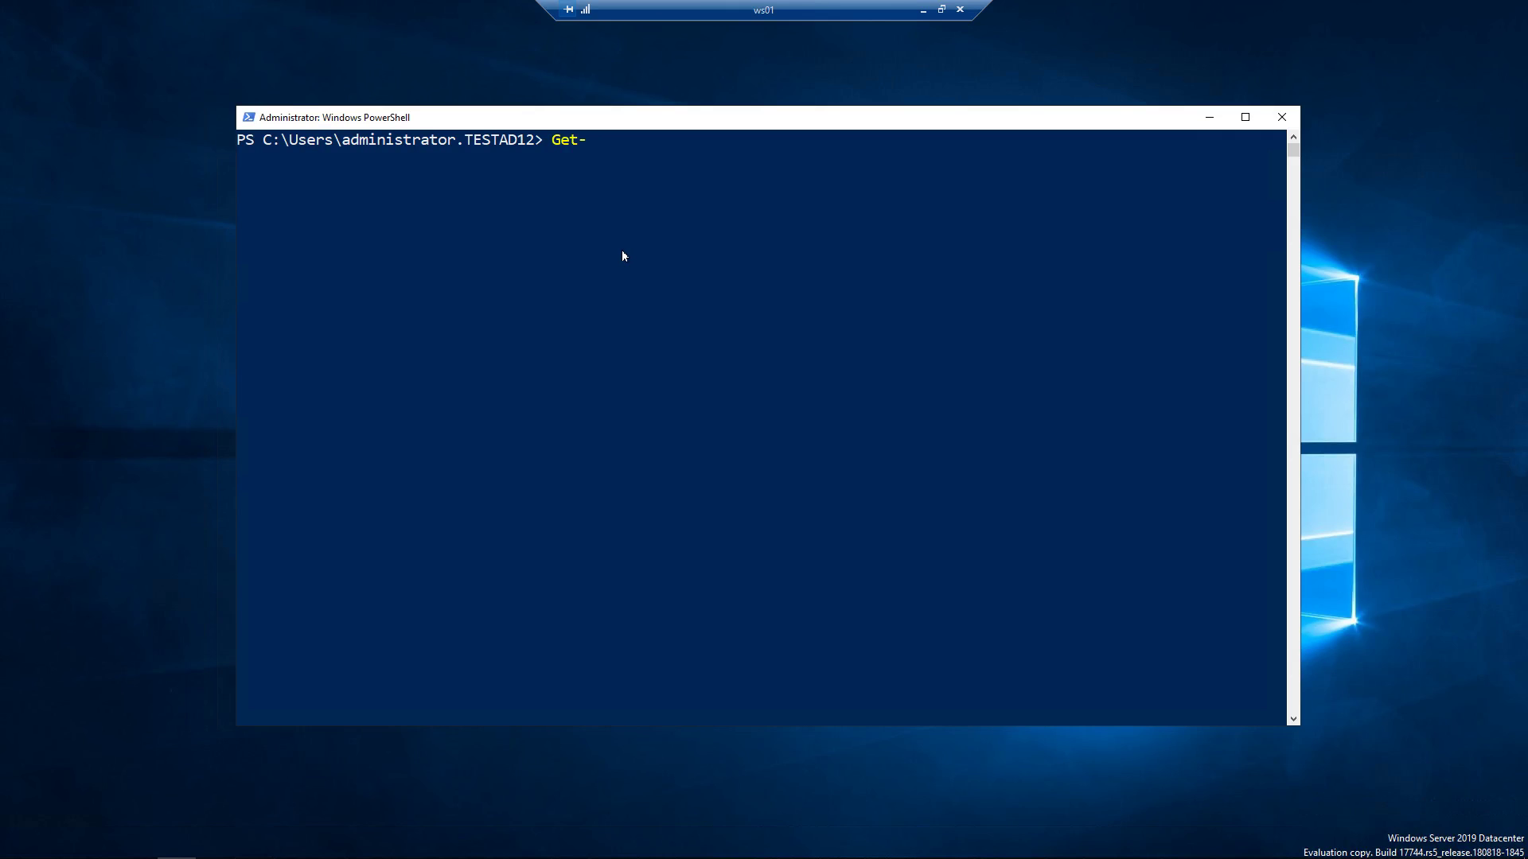
pyautogui.write('SRPartnership')
pyautogui.press('Return')
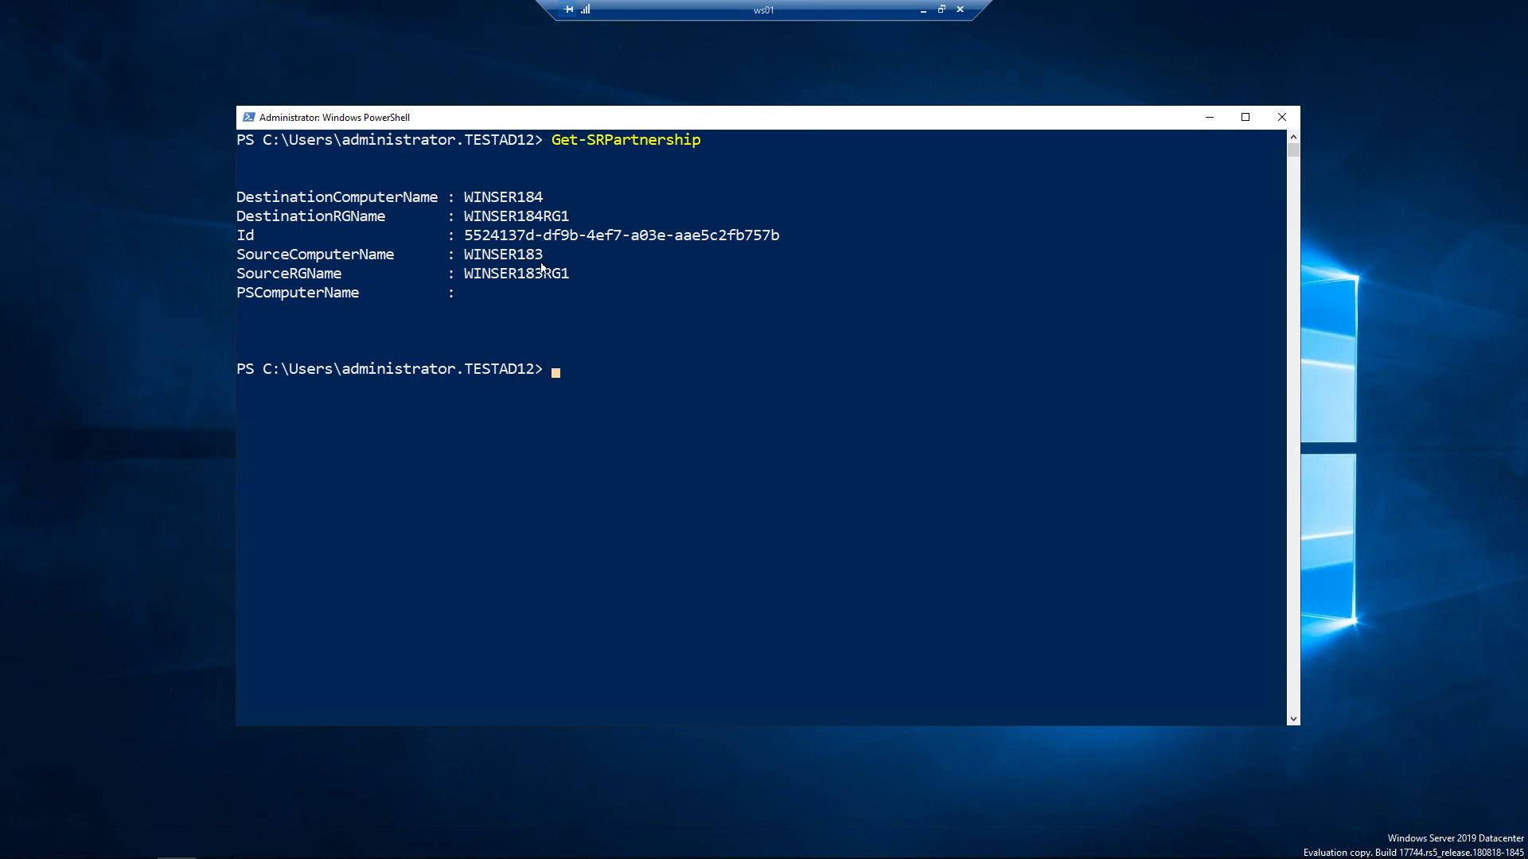
pyautogui.click(1210, 117)
# In Disk Management, inspect the 16.00 GB E: and 5.00 GB Logs F: volumes and partitions.
pyautogui.click(137, 843)
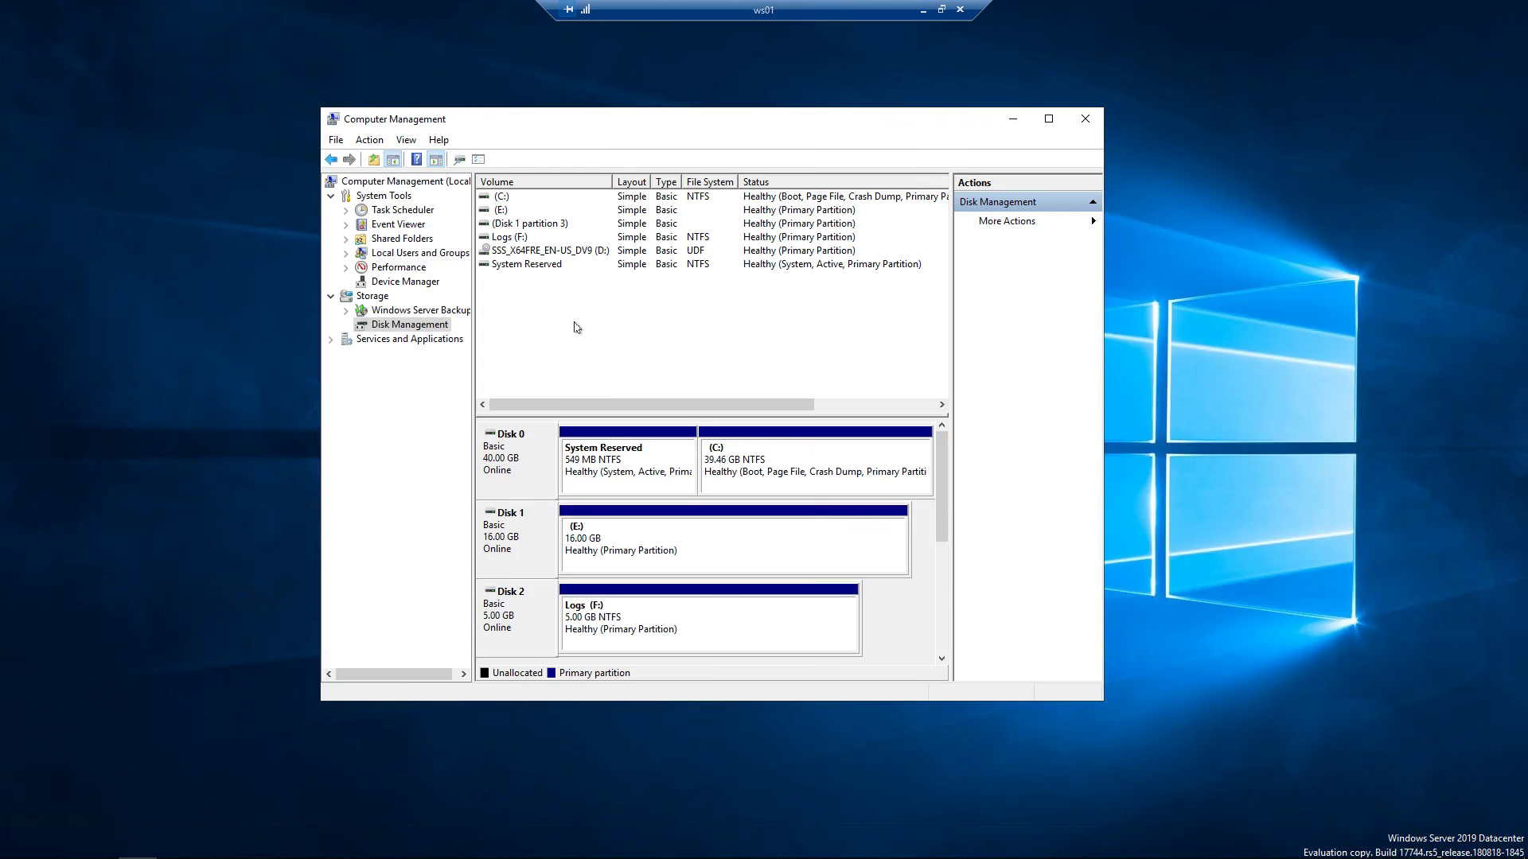
pyautogui.click(500, 210)
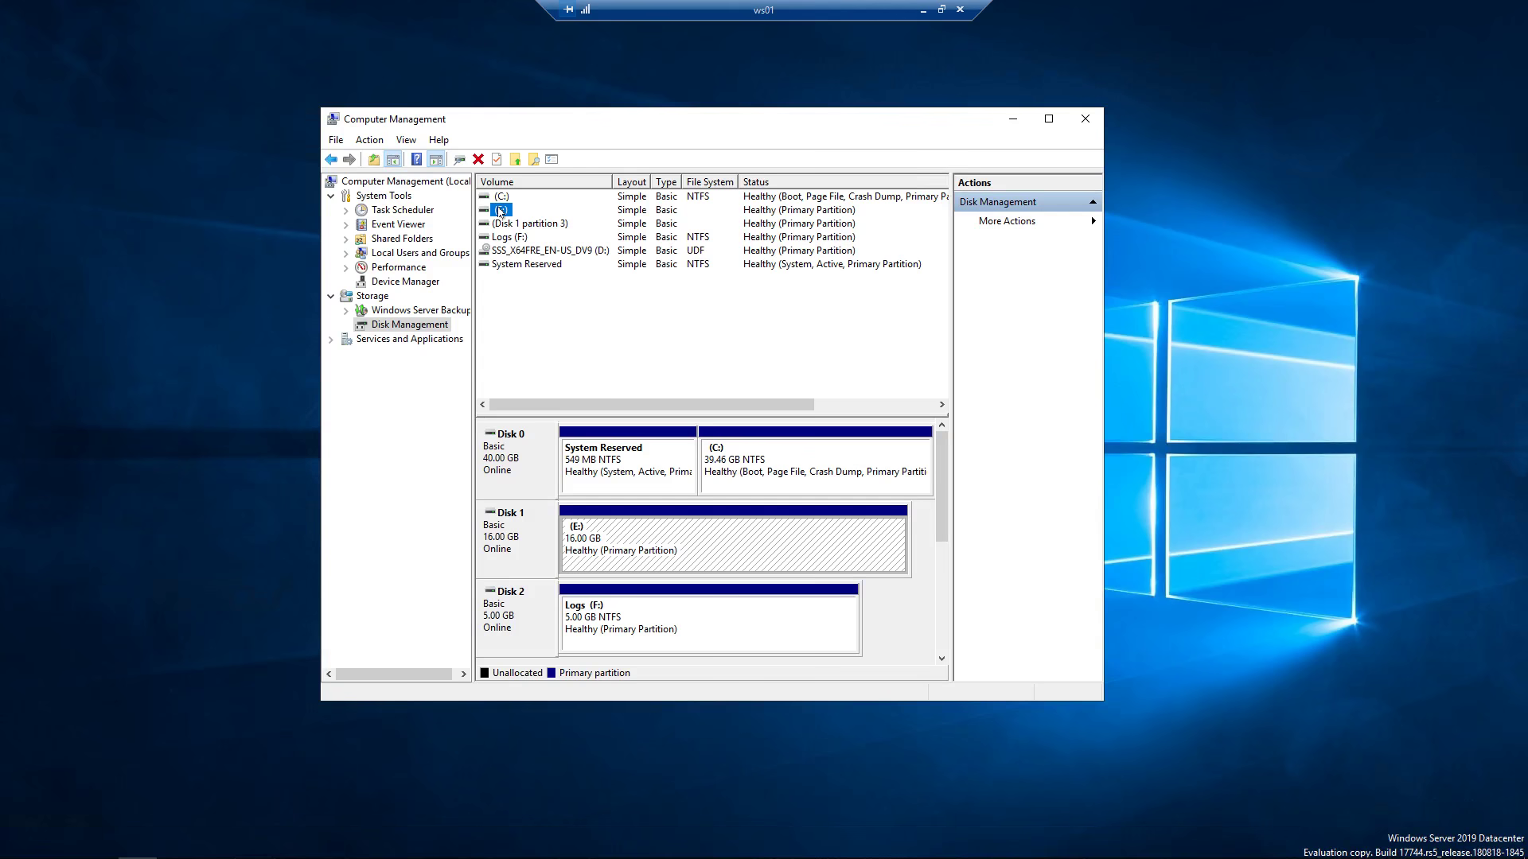
pyautogui.click(509, 238)
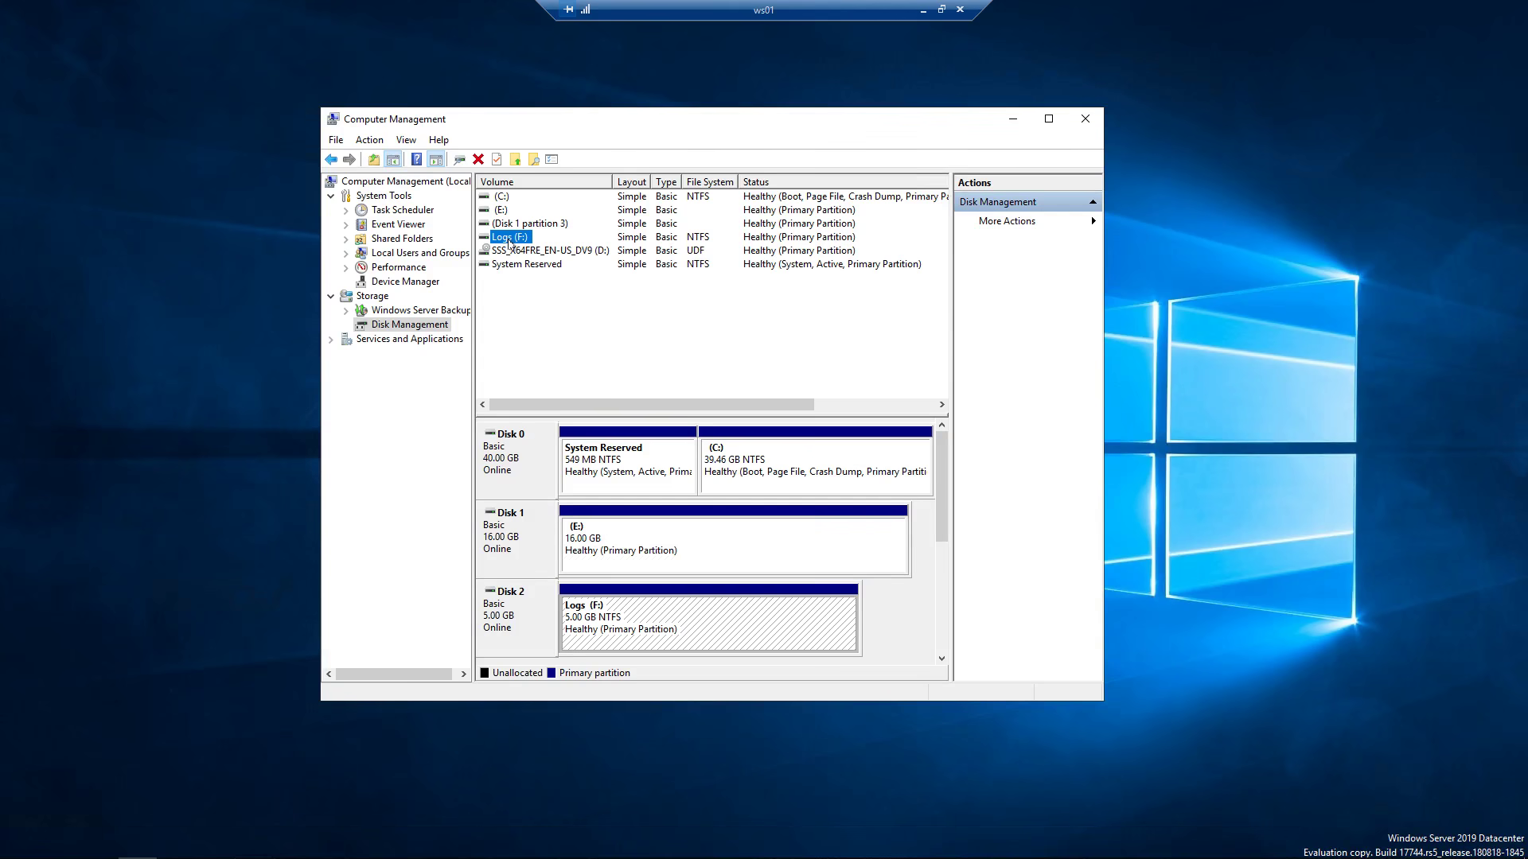
pyautogui.click(700, 562)
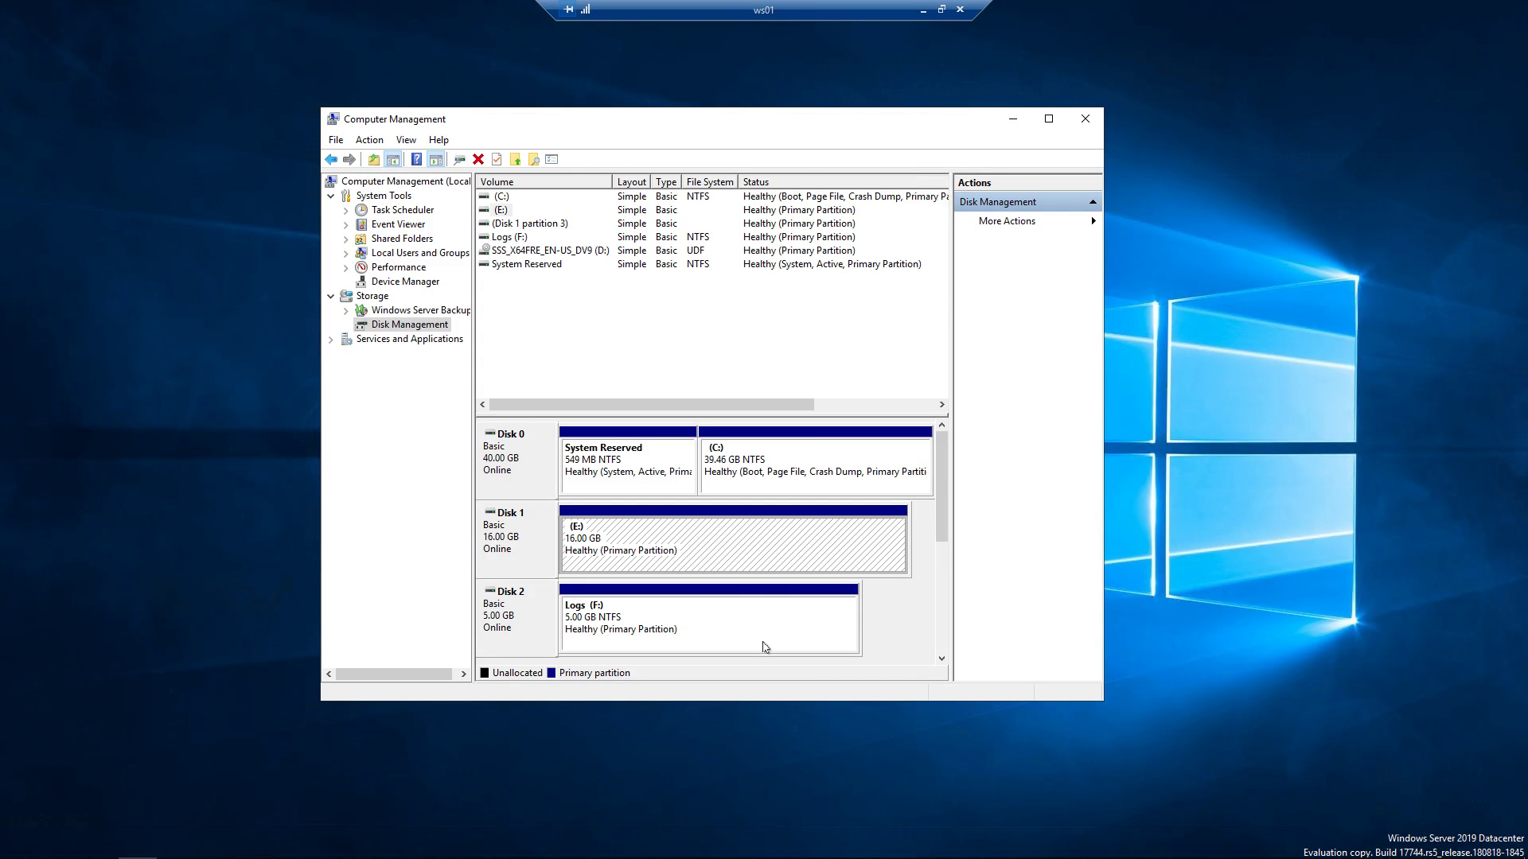
pyautogui.click(764, 647)
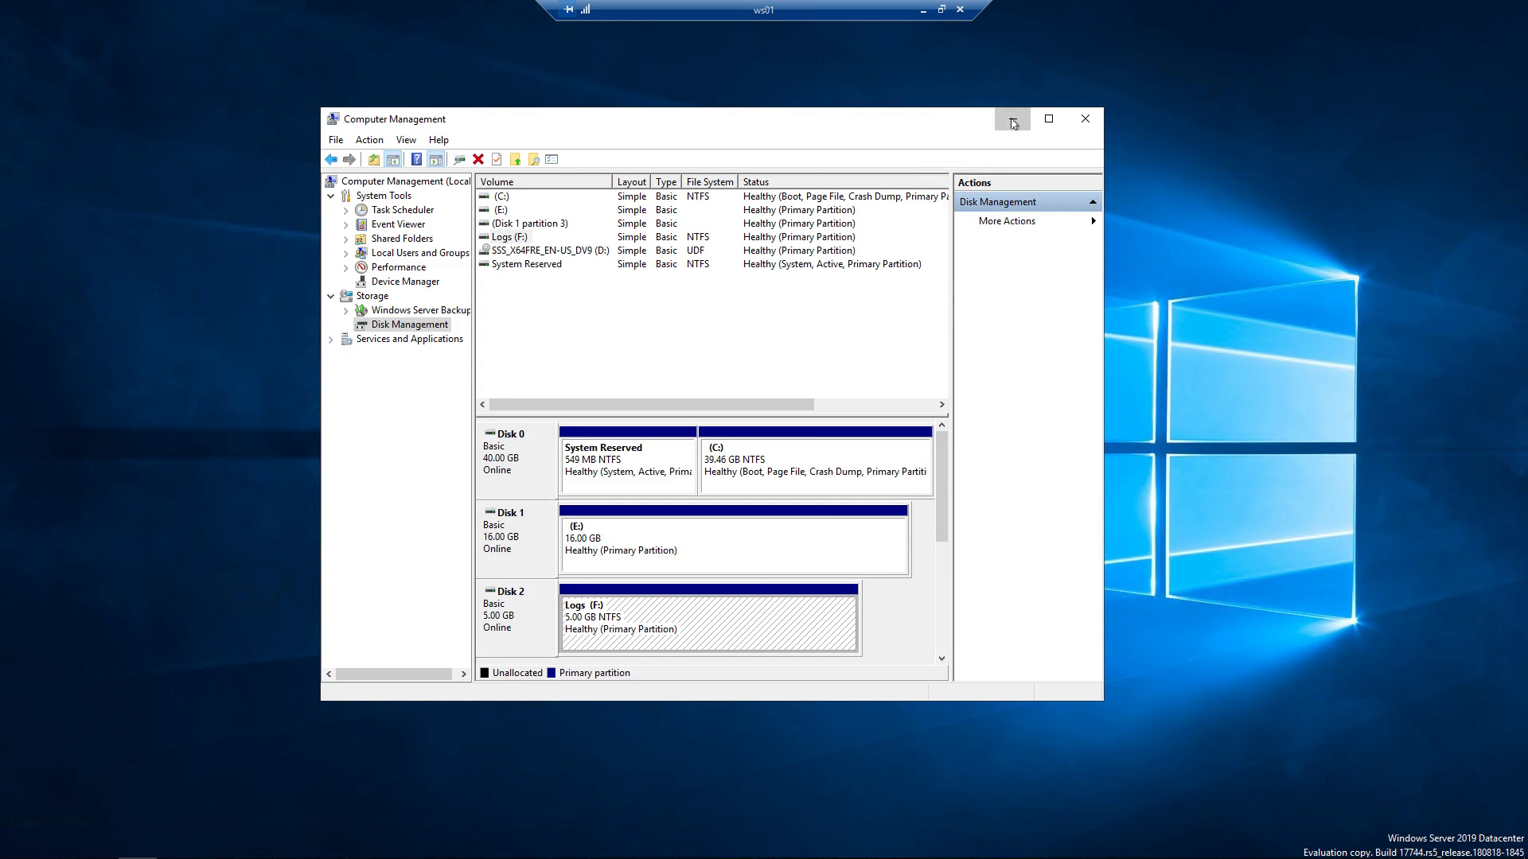
pyautogui.click(1013, 118)
pyautogui.click(59, 843)
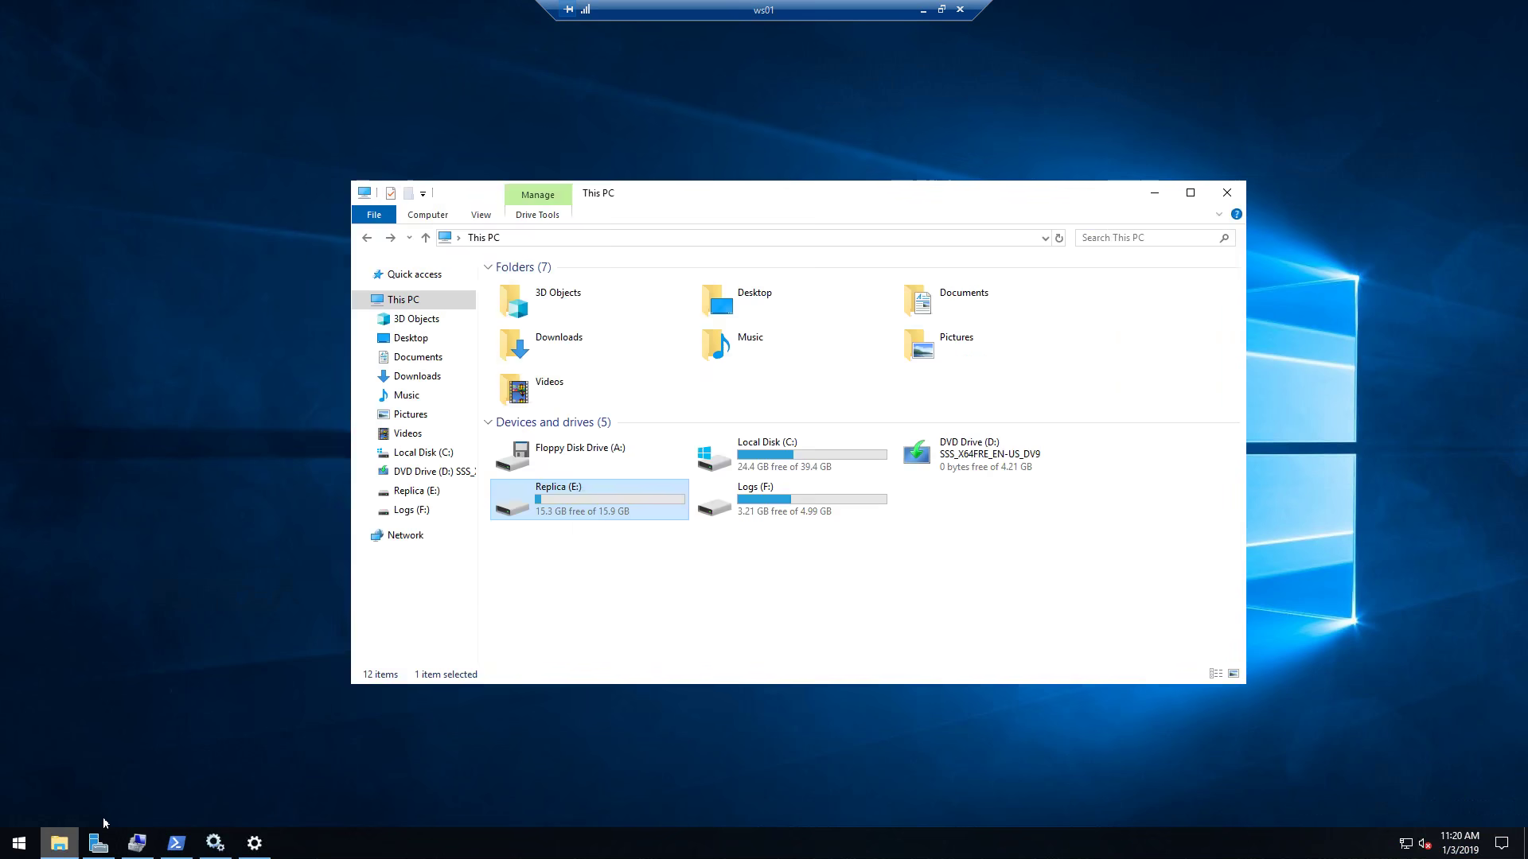
# Select the Replica (E:) and Logs (F:) drives in This PC, then minimize File Explorer.
pyautogui.click(682, 576)
pyautogui.click(637, 508)
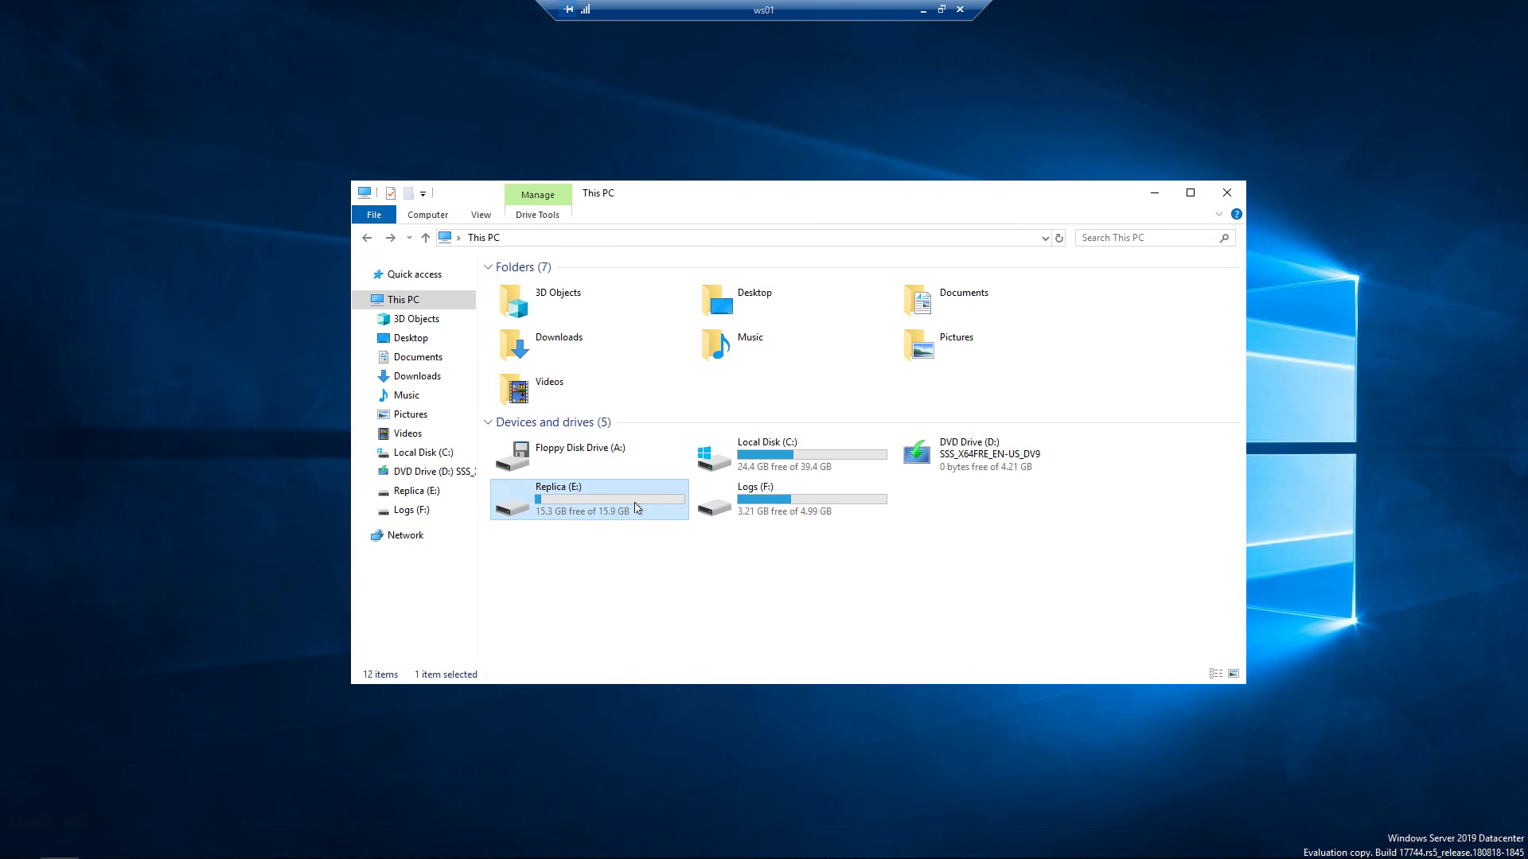
pyautogui.click(742, 509)
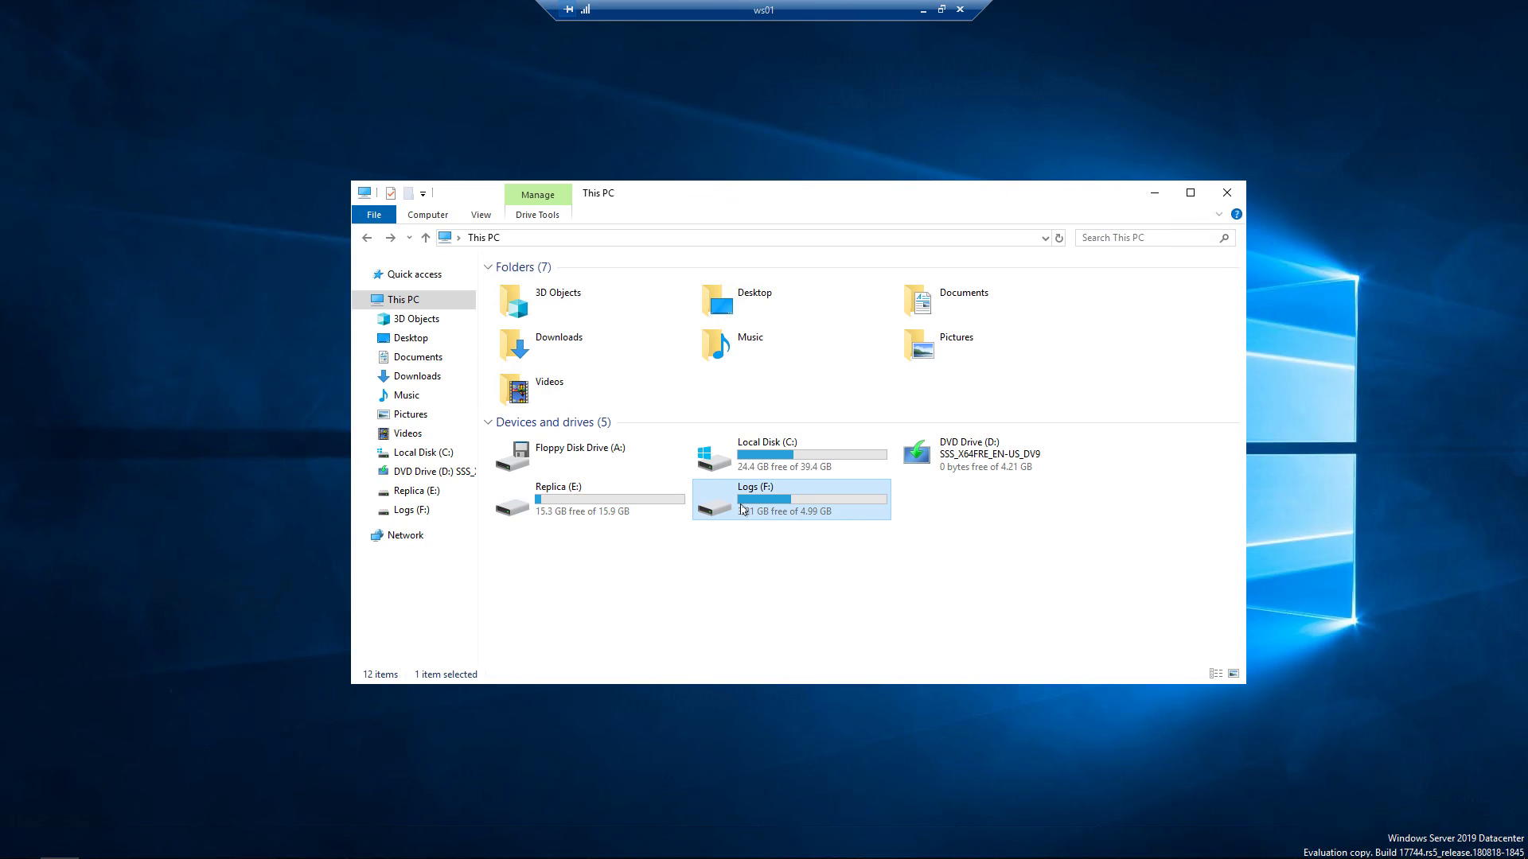
pyautogui.click(1155, 192)
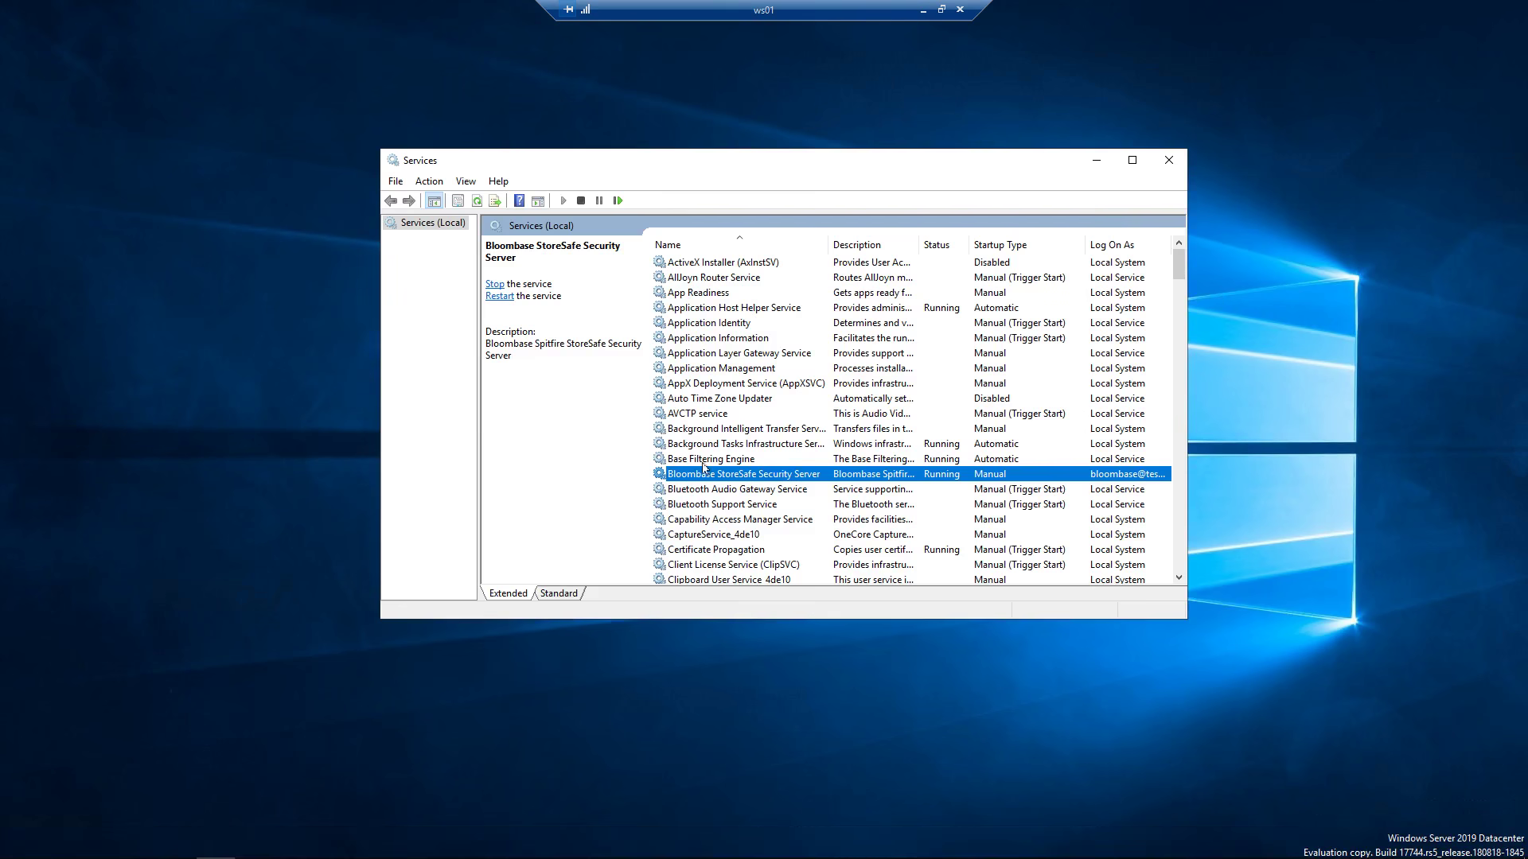
# Review the Bloombase StoreSafe Security Server service properties: running, Manual startup.
pyautogui.rightClick(704, 478)
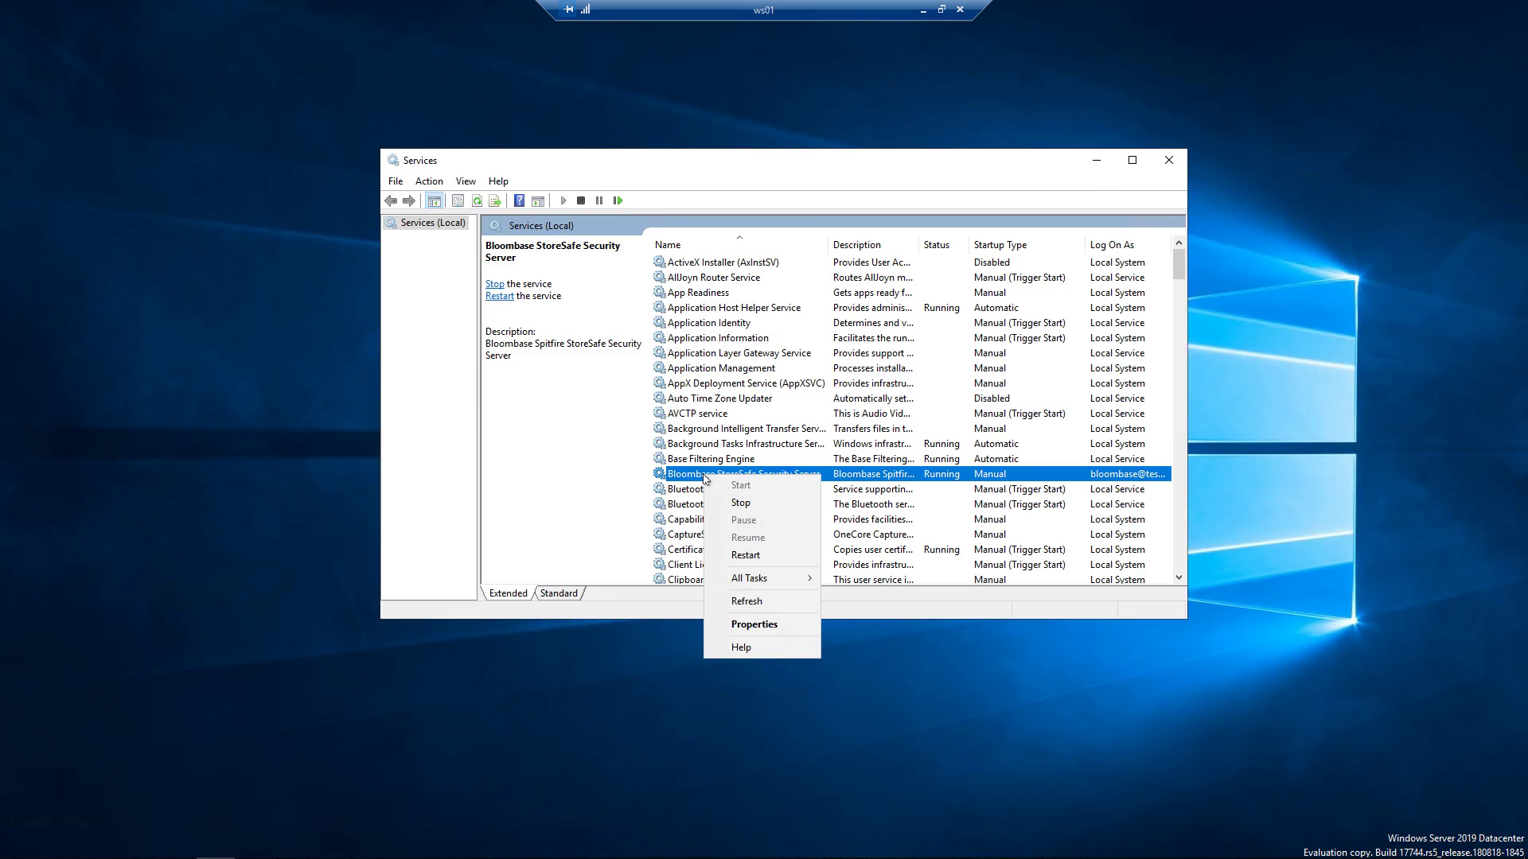
pyautogui.click(754, 625)
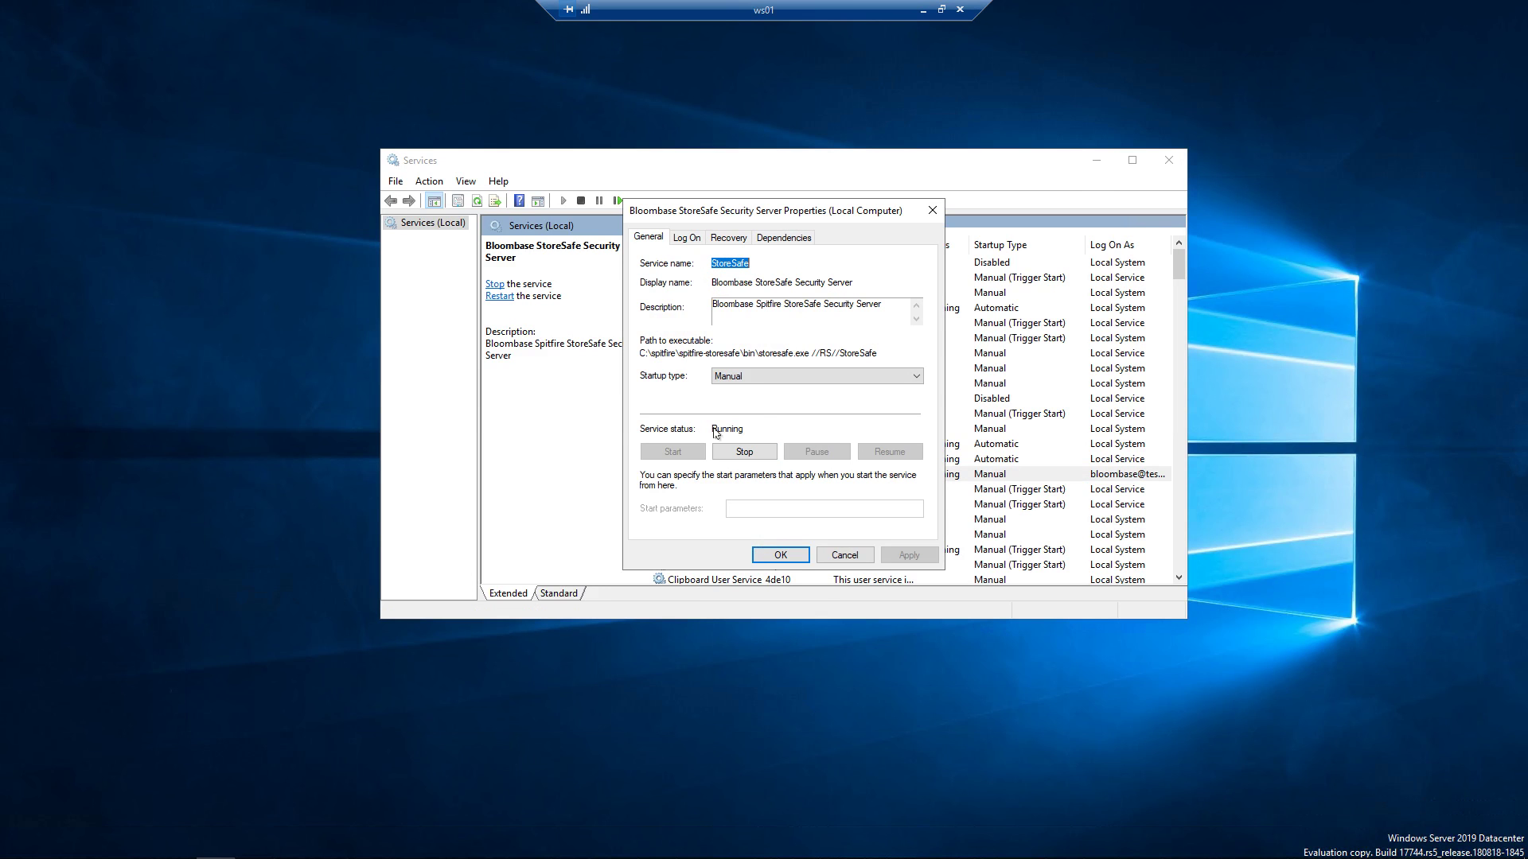
pyautogui.click(779, 555)
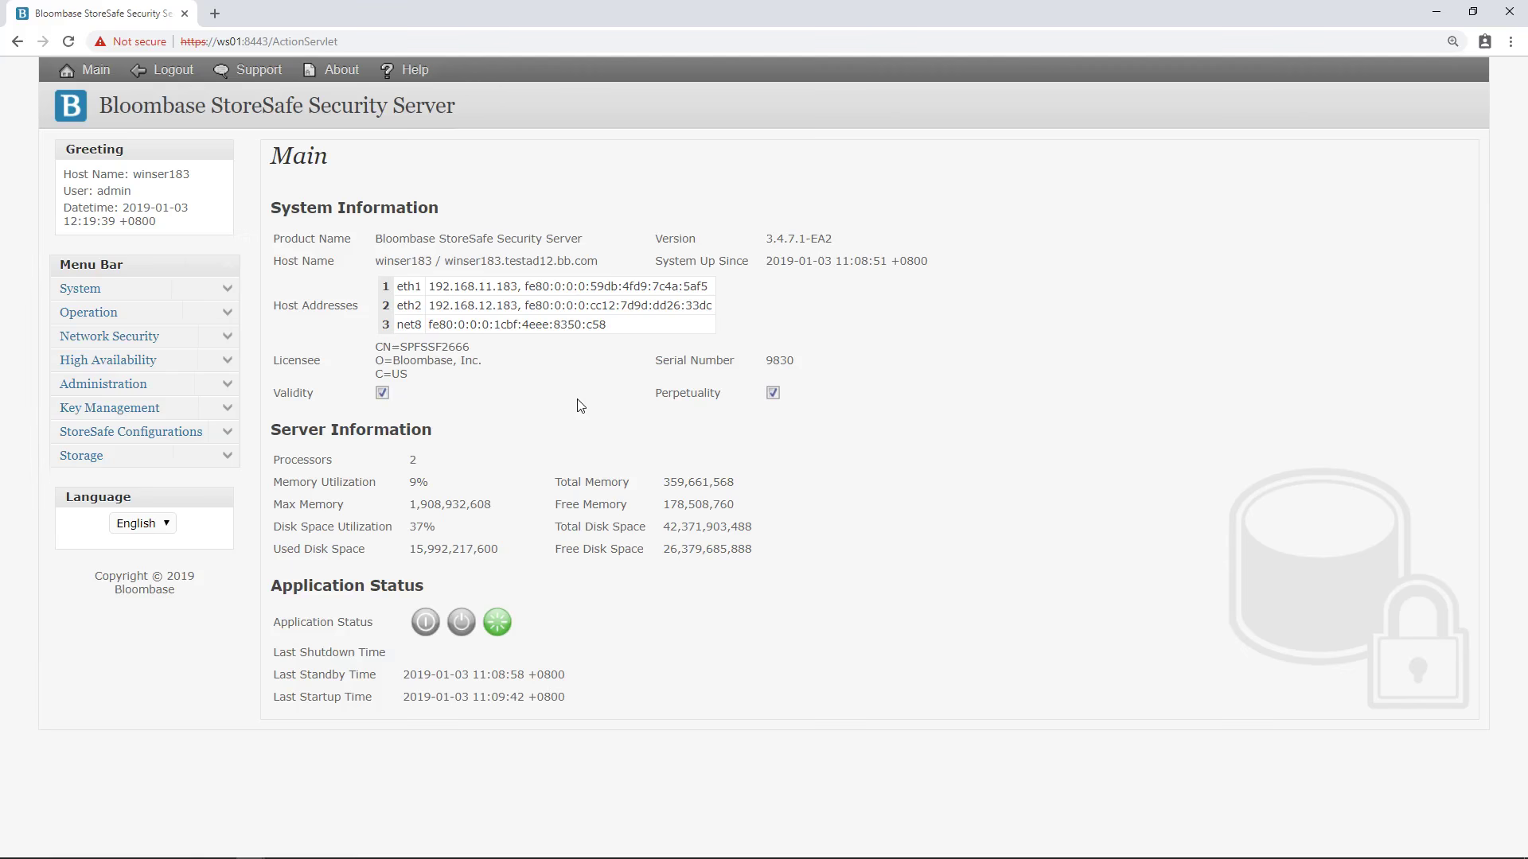
# List all physical storage entries under Storage > Physical Storage.
pyautogui.click(230, 460)
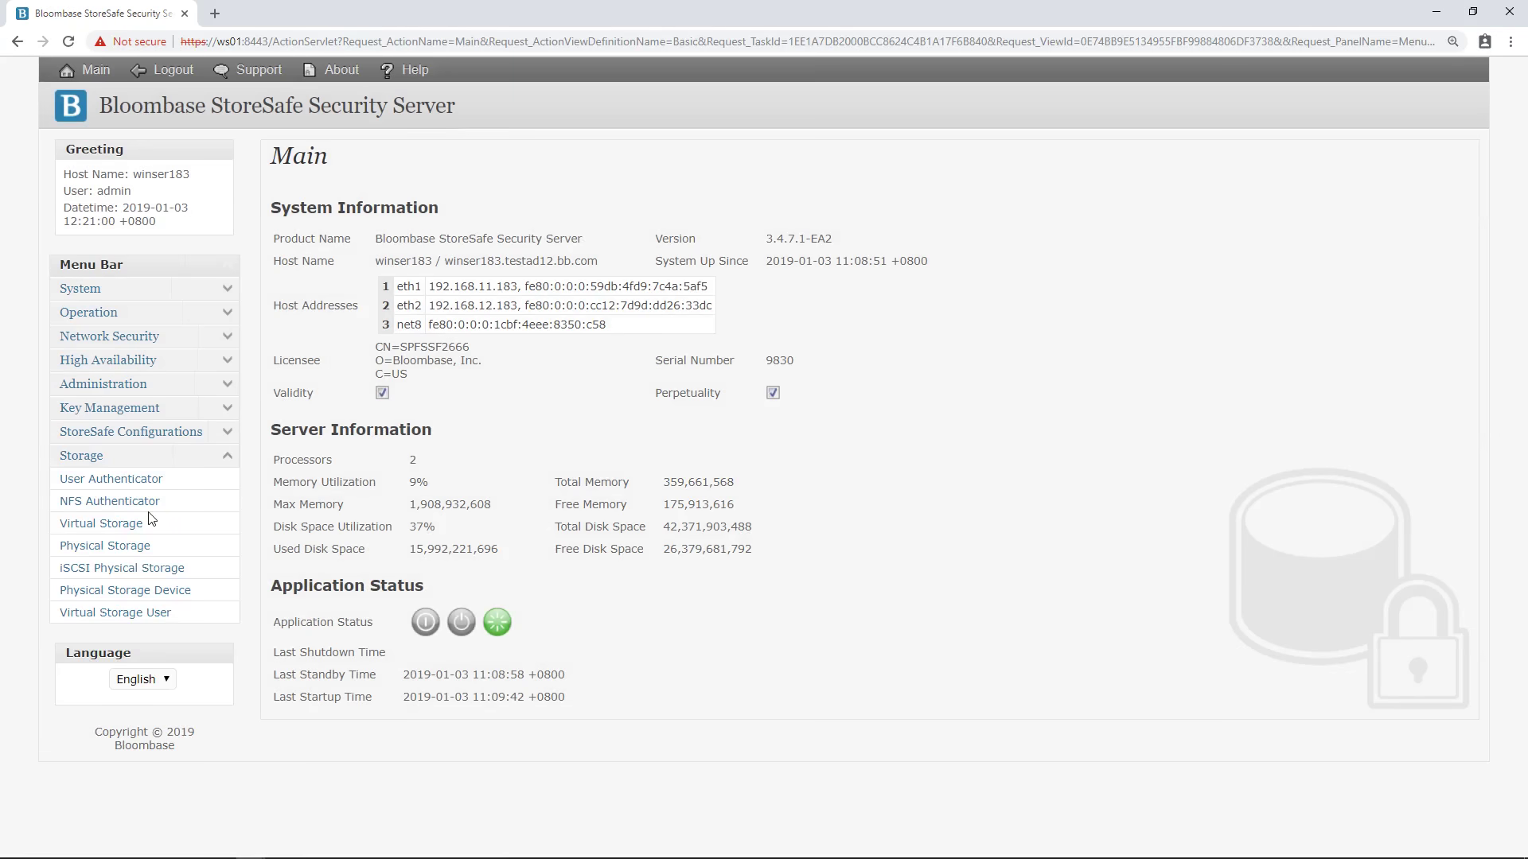
pyautogui.click(116, 547)
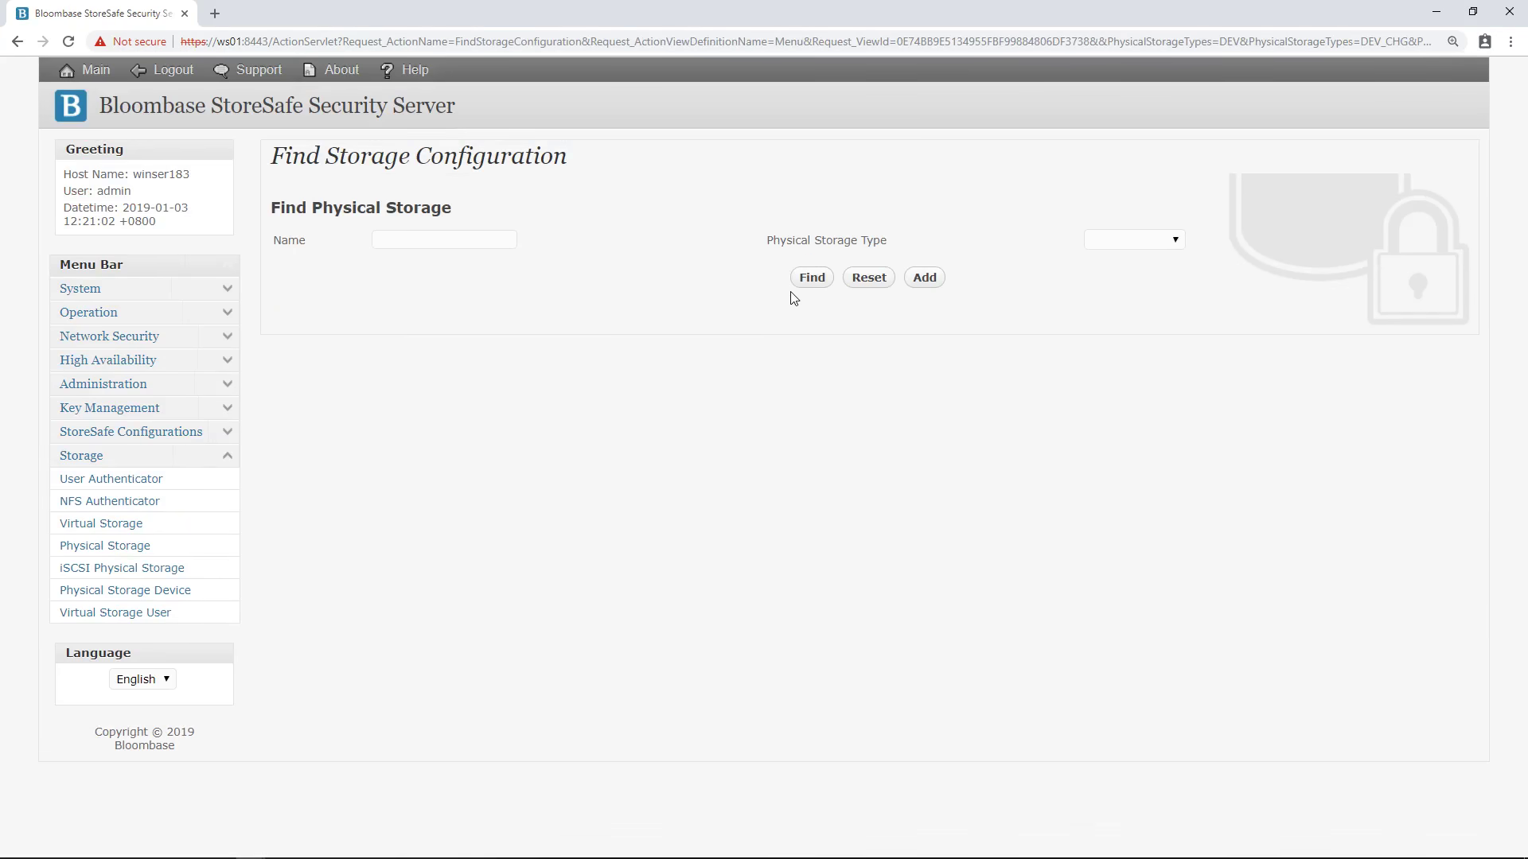
pyautogui.click(824, 281)
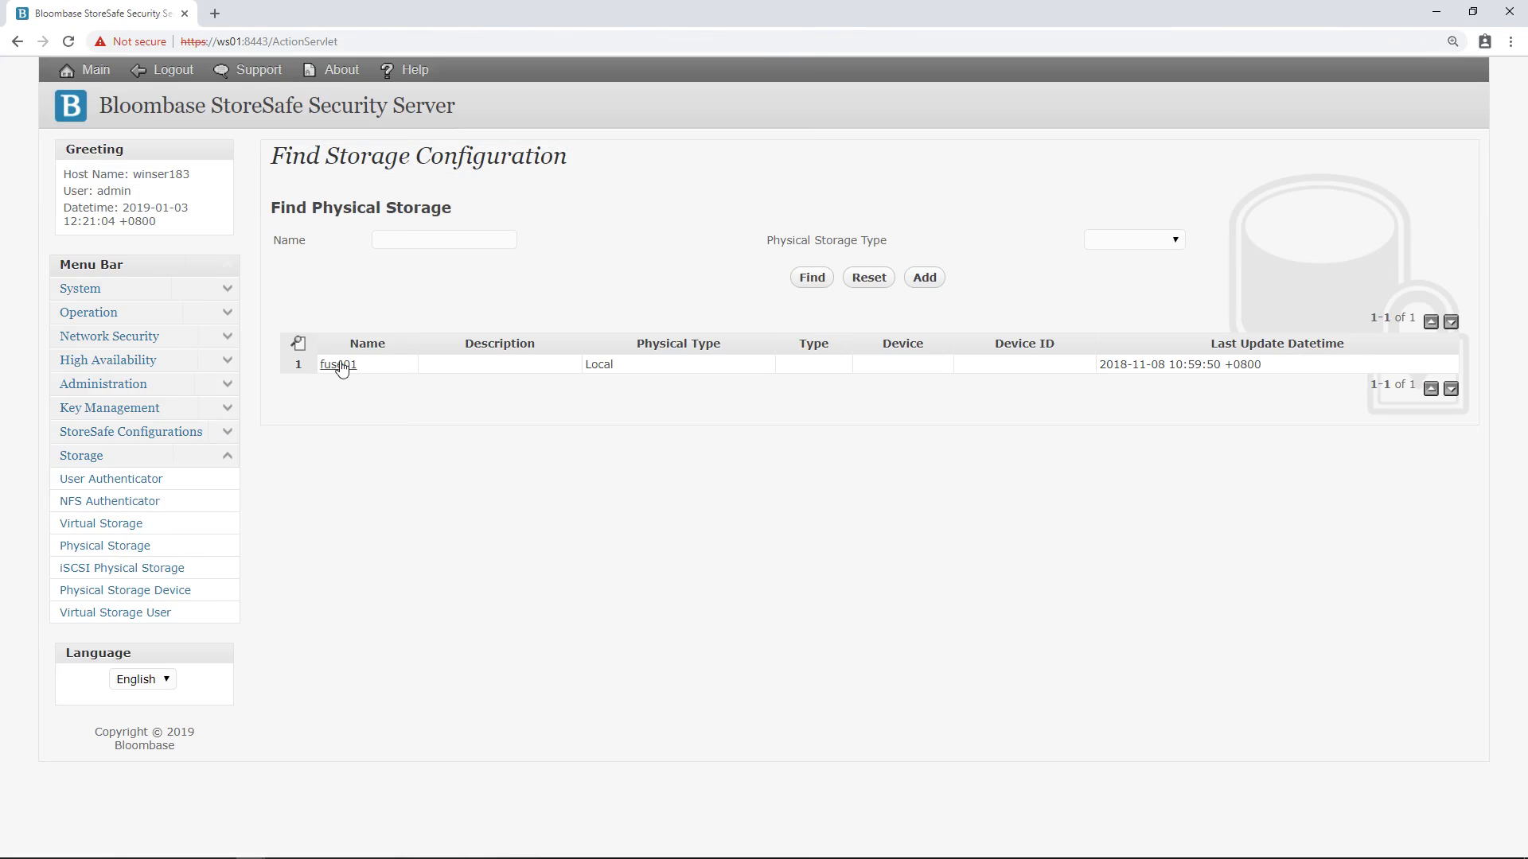
# Inspect fuse01's storage configuration (Local type, path E:\) and close it unchanged.
pyautogui.click(339, 366)
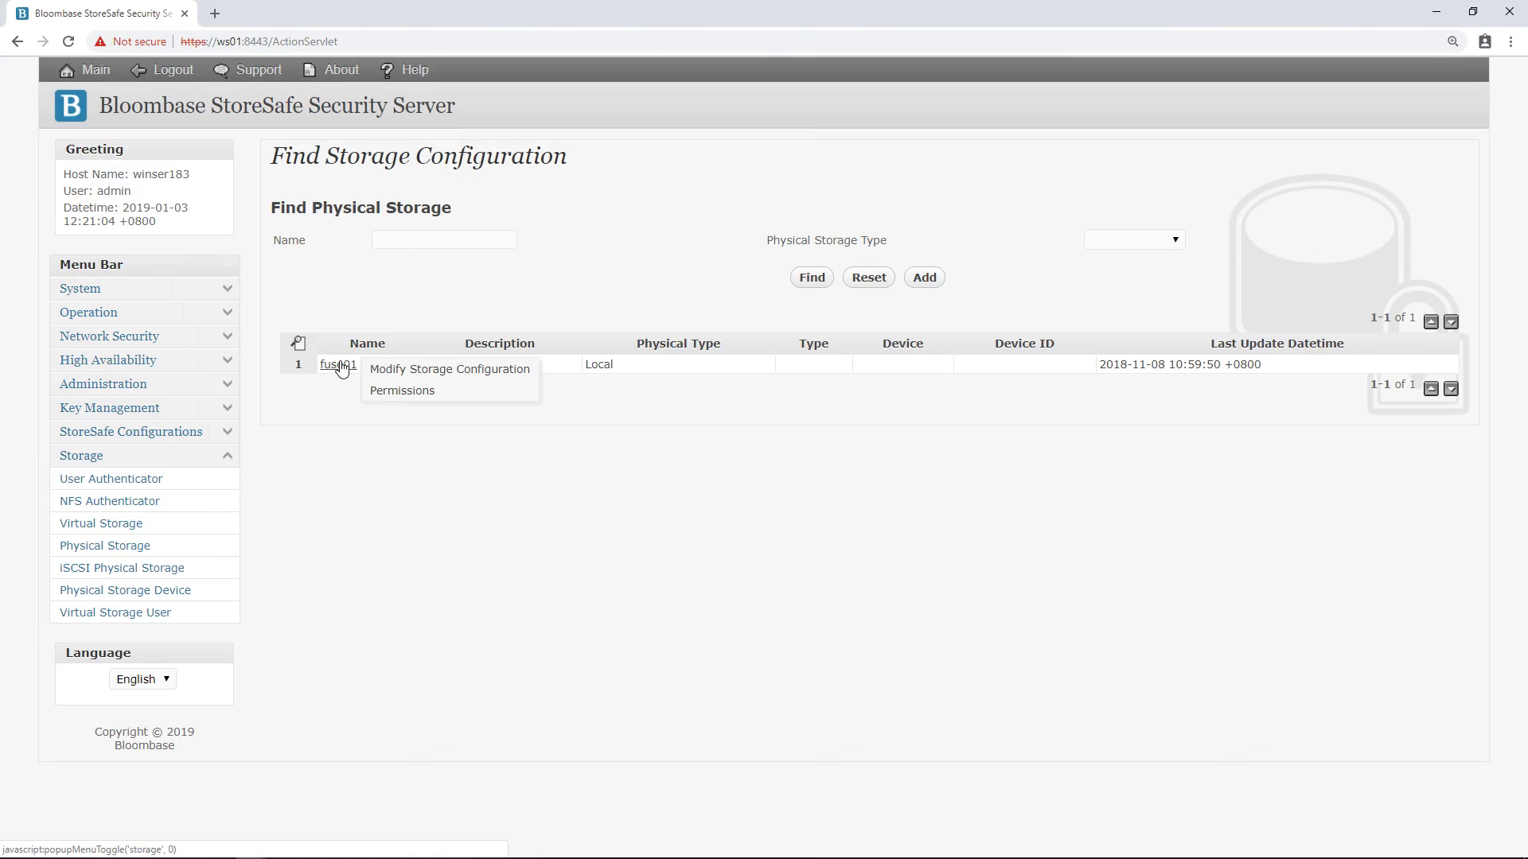
pyautogui.click(402, 370)
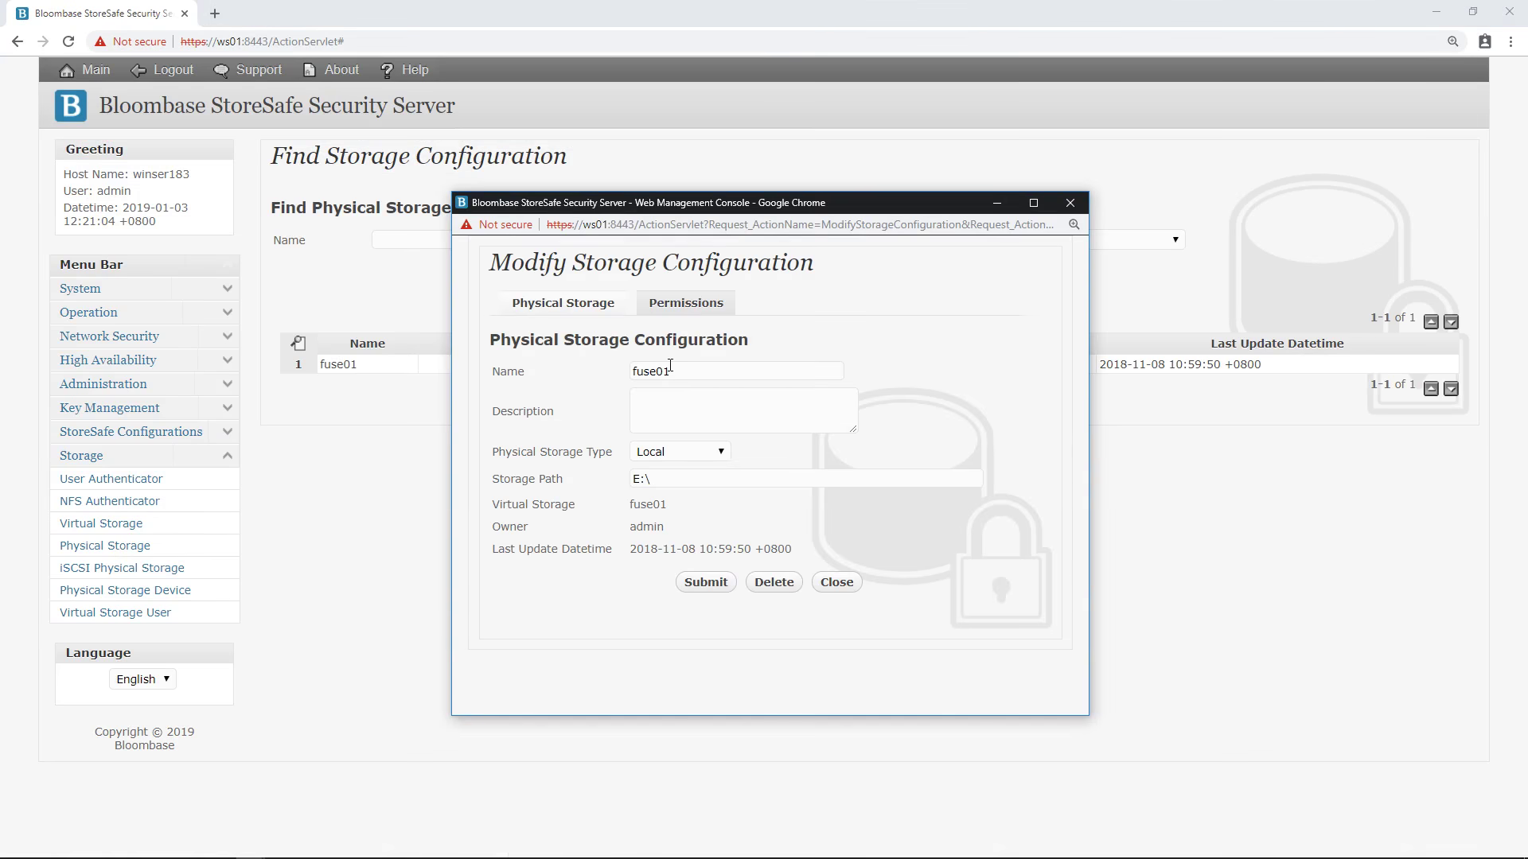
pyautogui.doubleClick(693, 374)
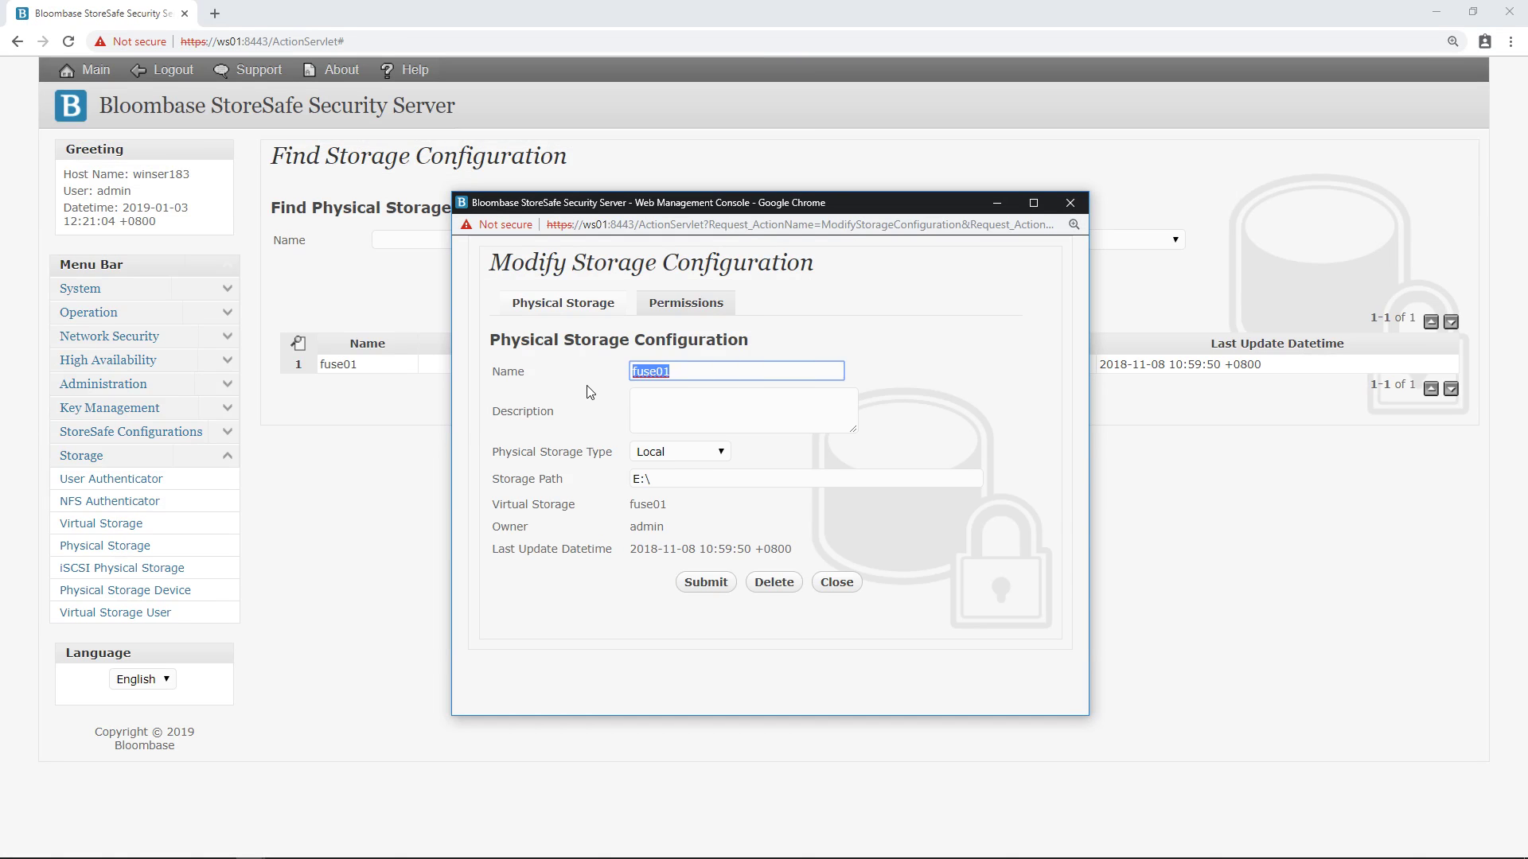
pyautogui.click(752, 452)
pyautogui.click(714, 459)
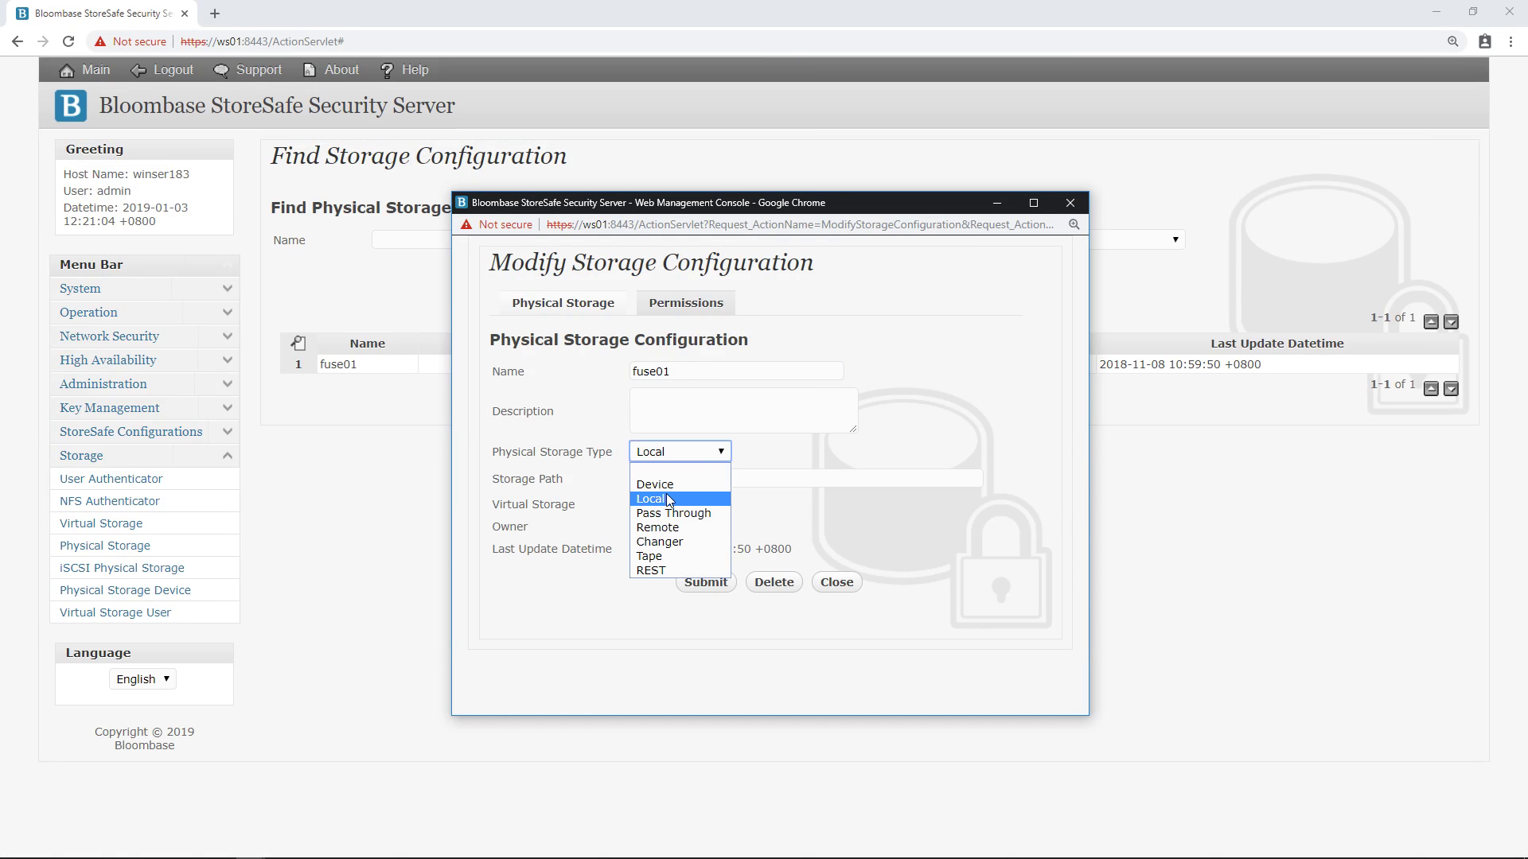
pyautogui.click(668, 501)
pyautogui.doubleClick(668, 482)
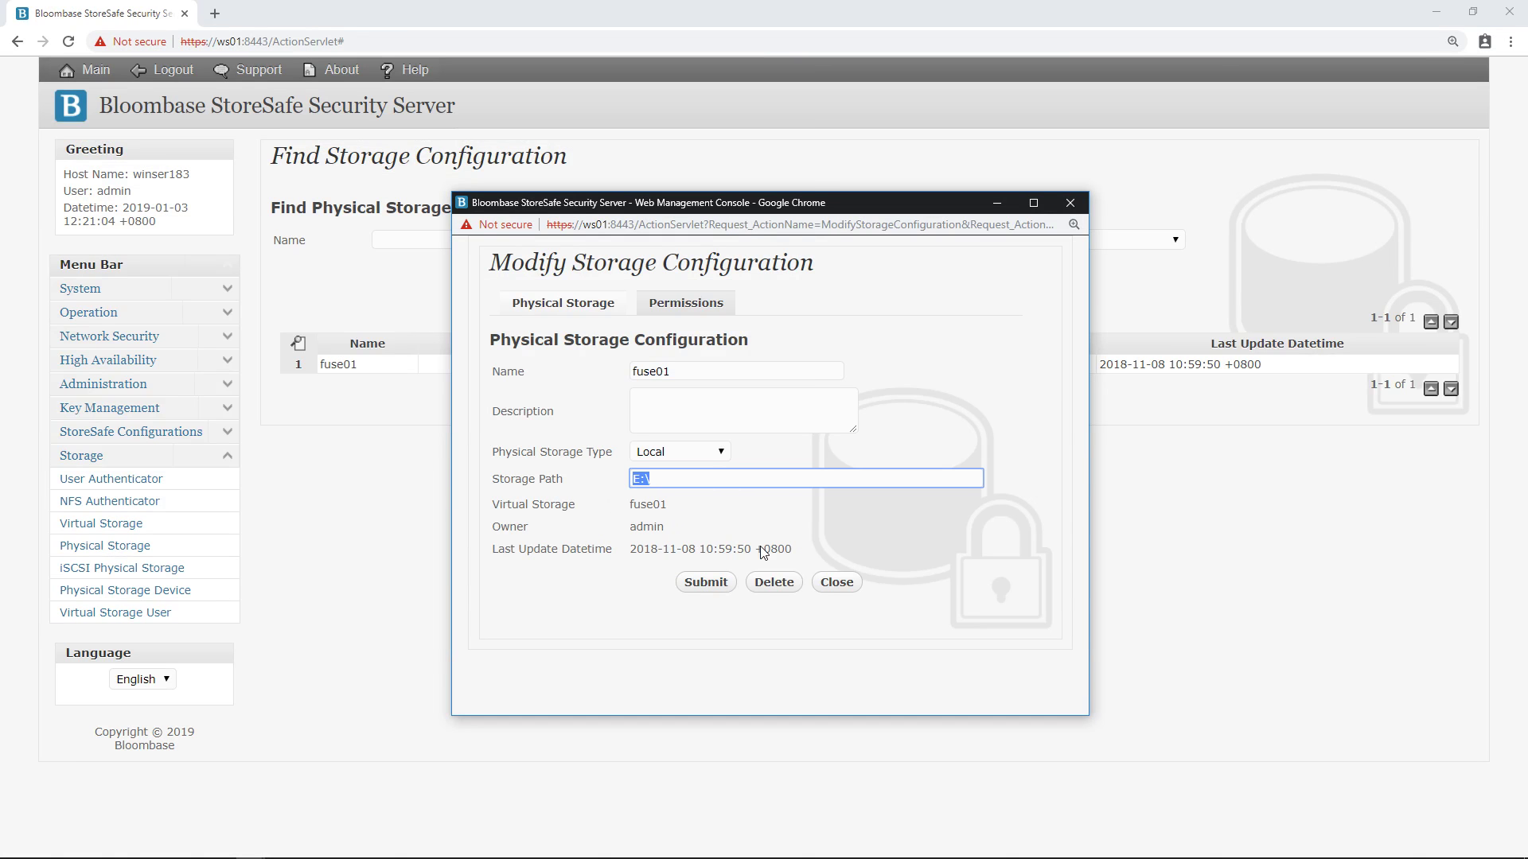
pyautogui.click(827, 583)
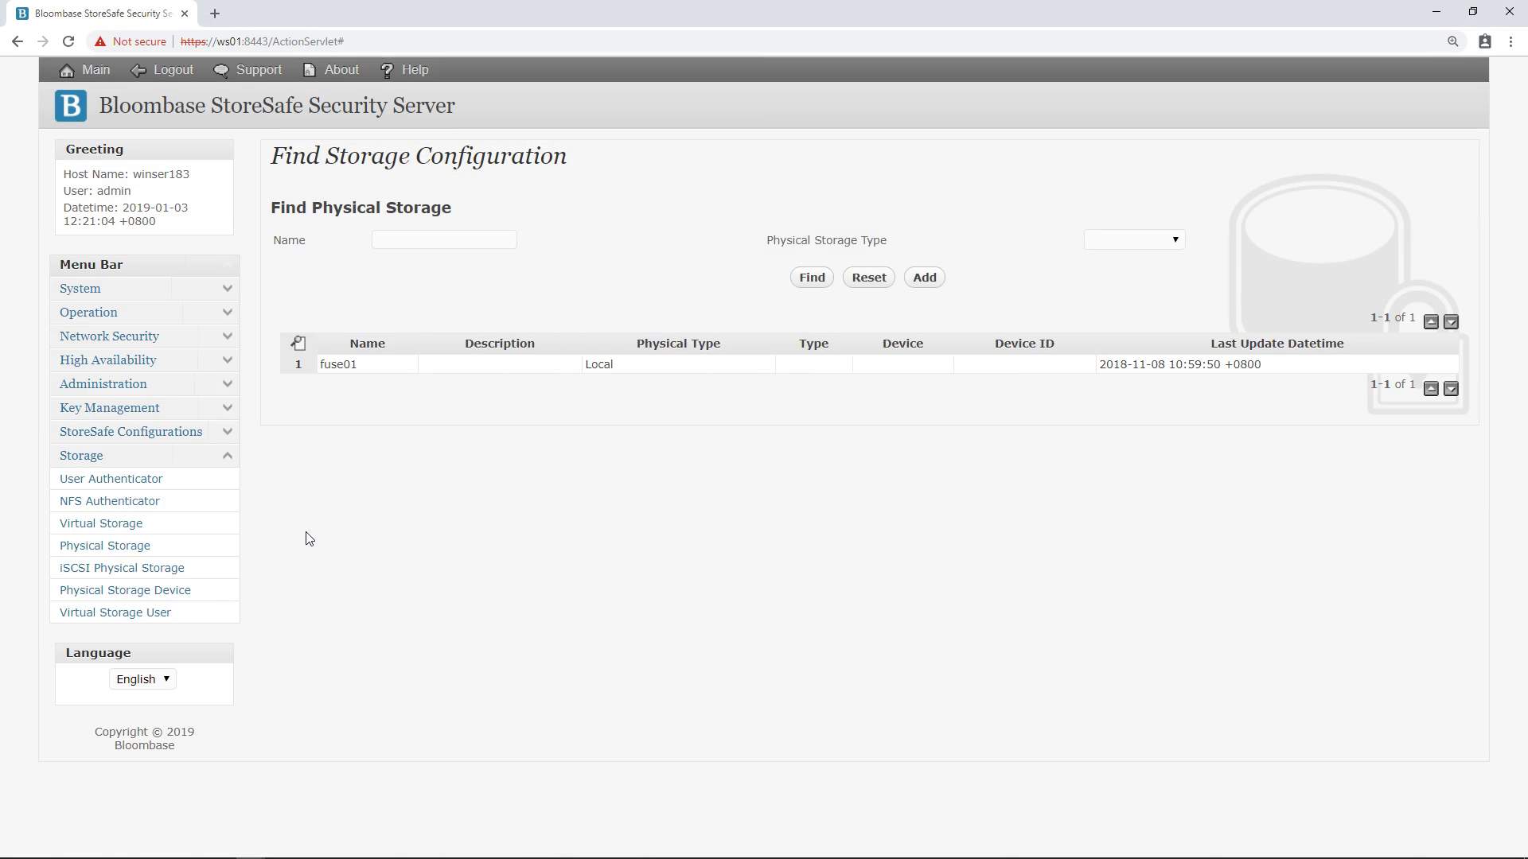
# List virtual storages and open fuse01, checking its name, Fuse mode and G: mount path.
pyautogui.click(95, 525)
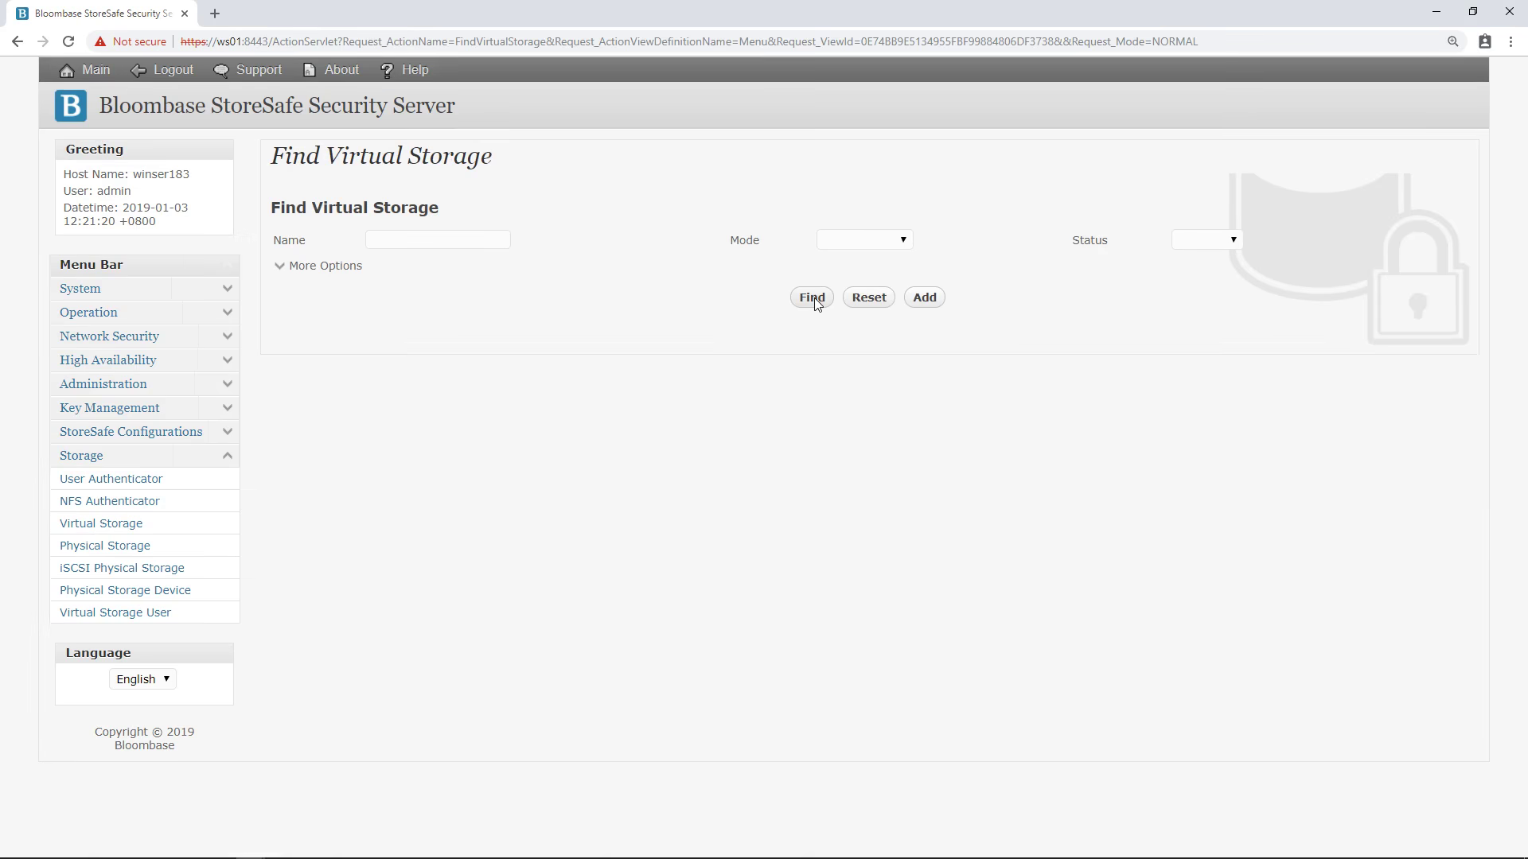
pyautogui.click(813, 299)
pyautogui.click(356, 387)
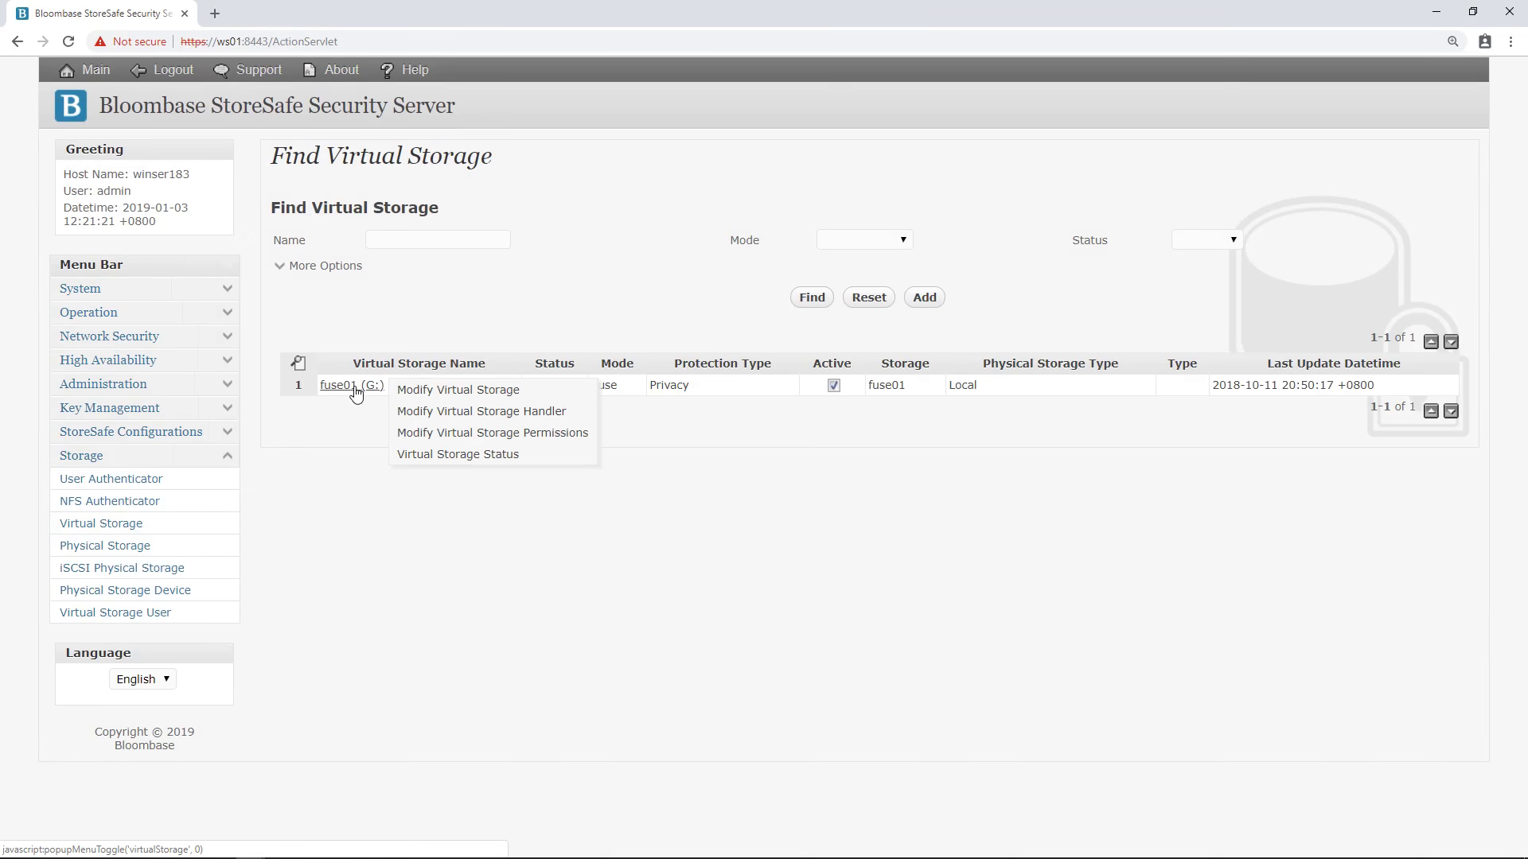
pyautogui.click(445, 396)
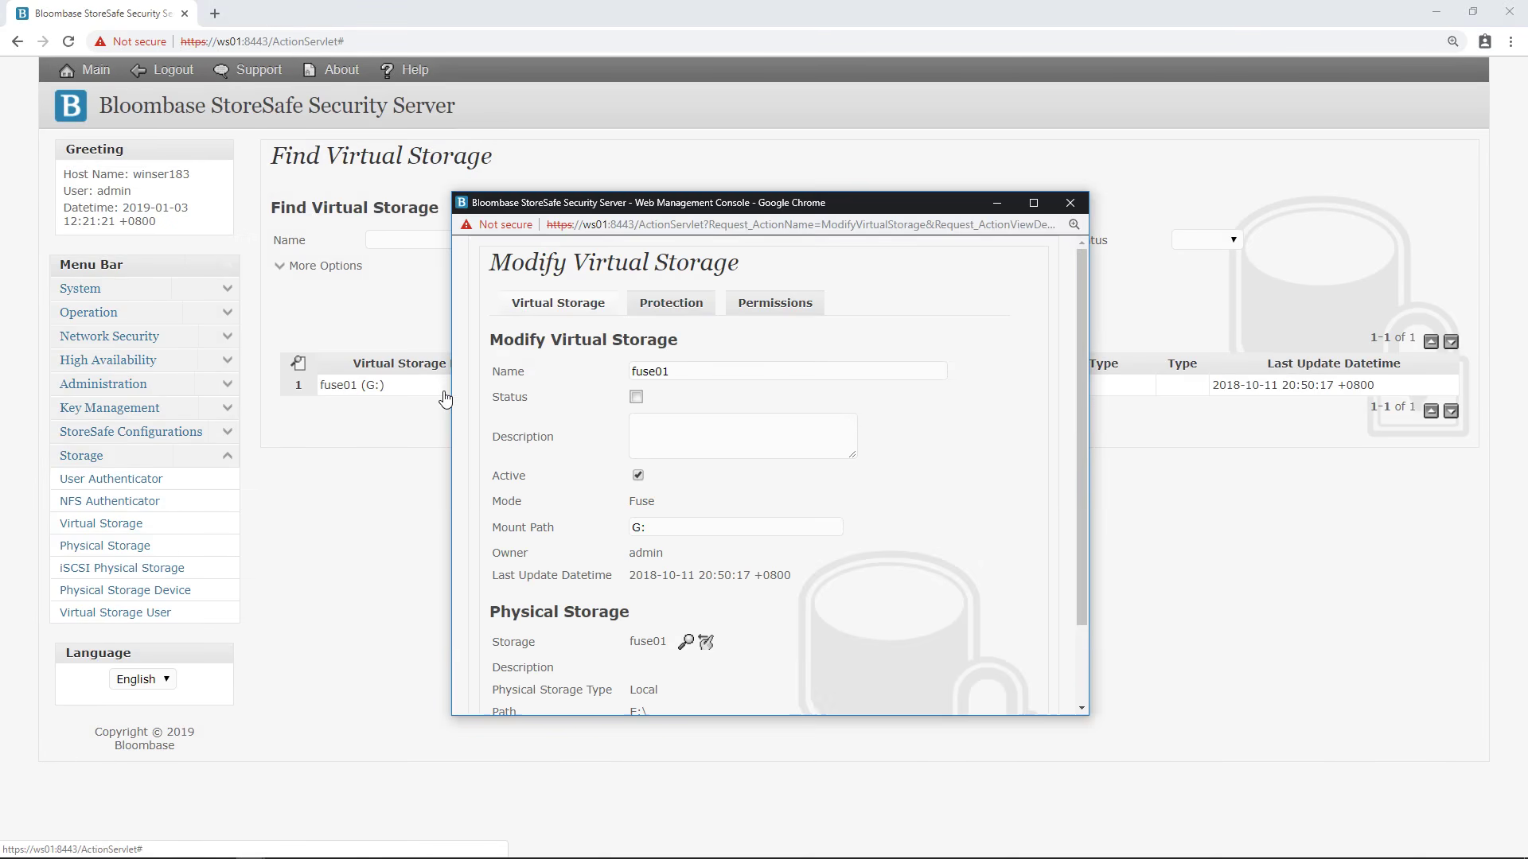
pyautogui.click(700, 369)
pyautogui.doubleClick(700, 369)
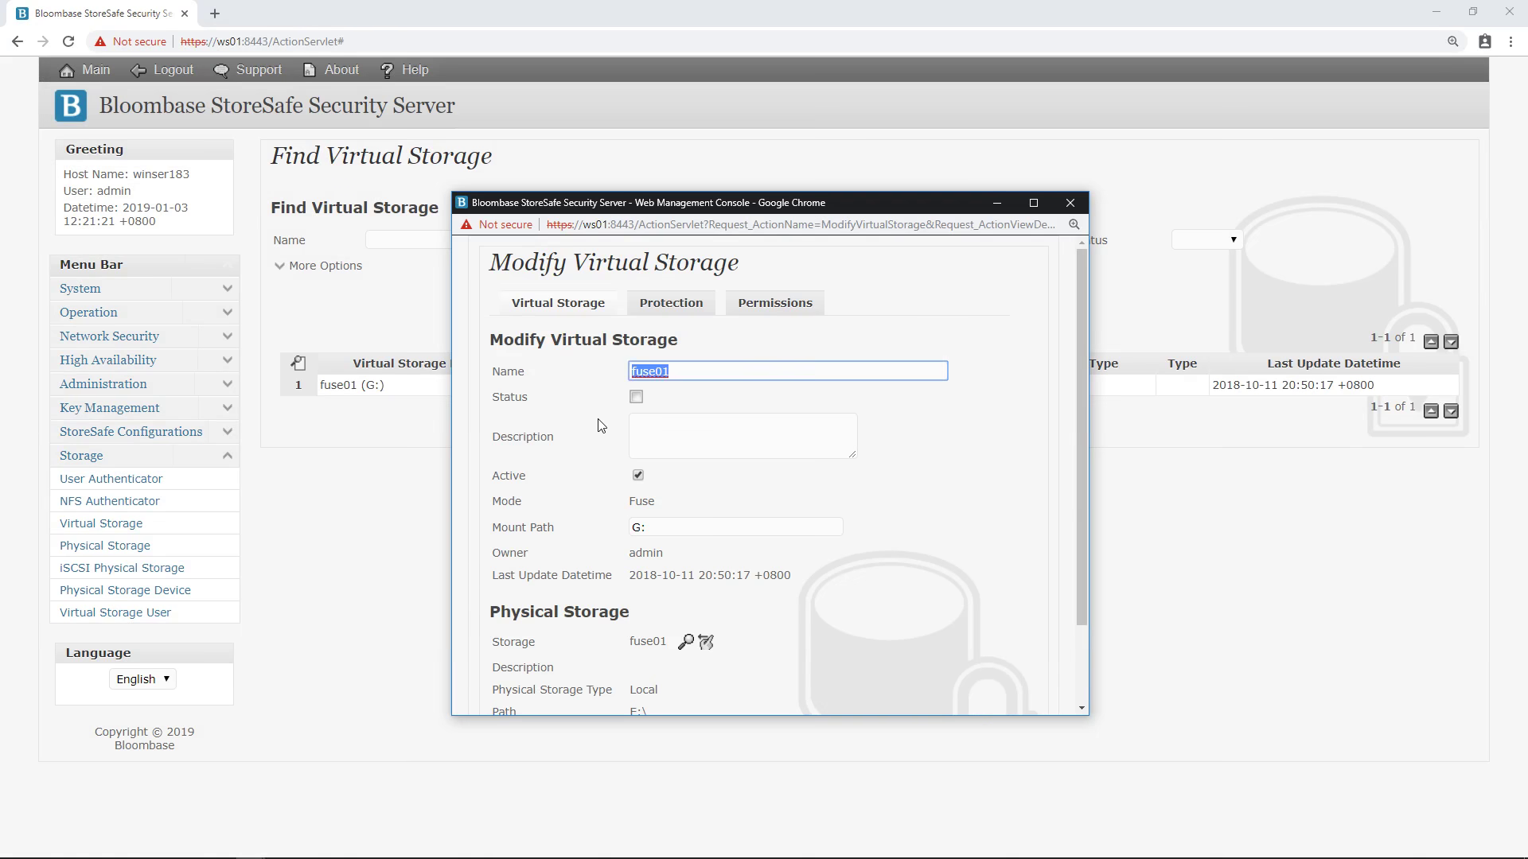
pyautogui.click(608, 409)
pyautogui.scroll(-1, 608, 409)
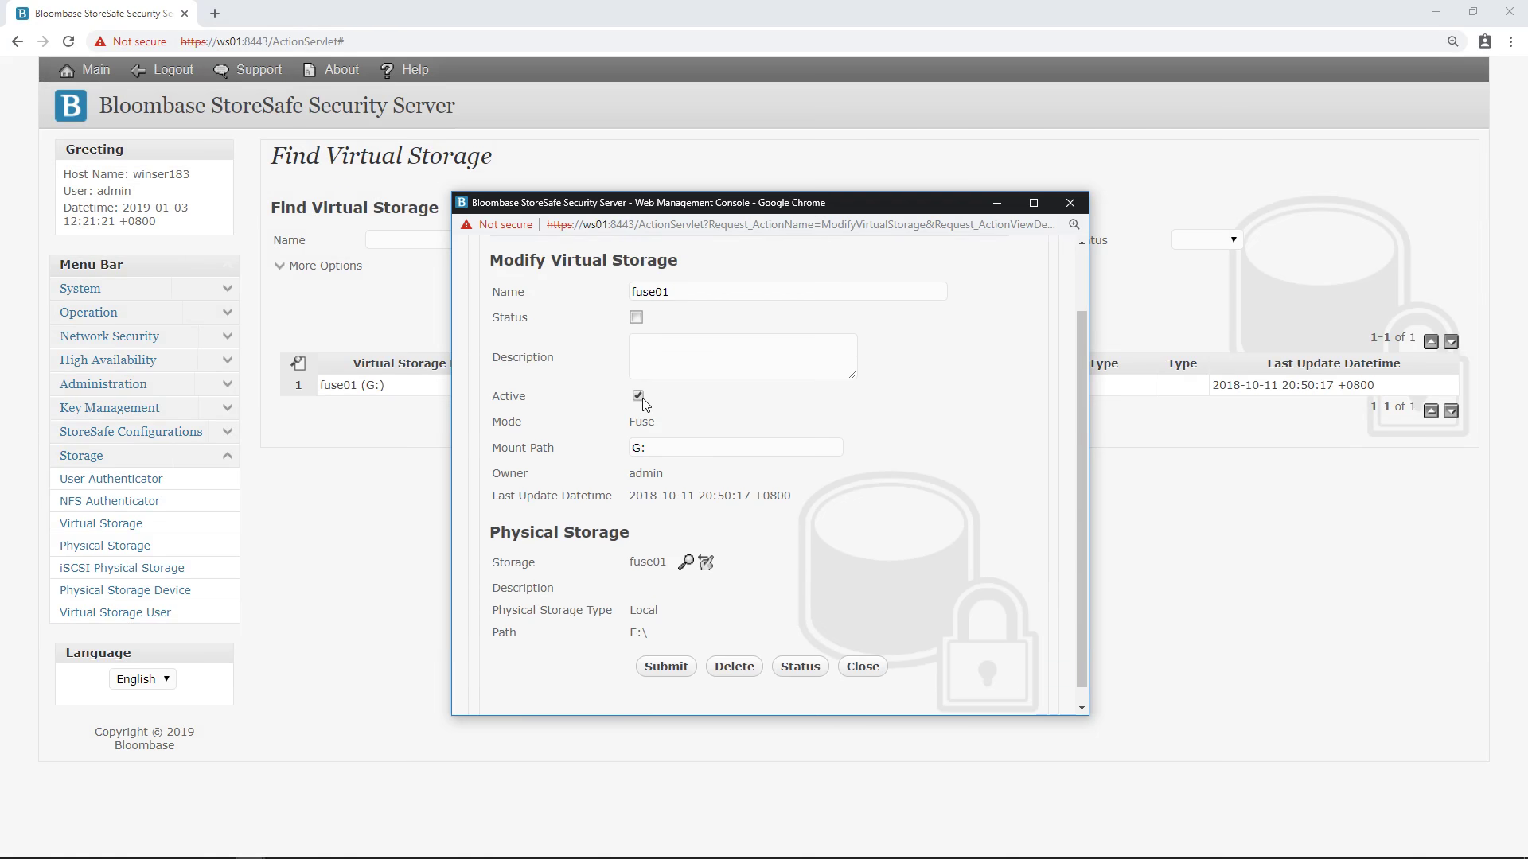
pyautogui.moveTo(666, 428); pyautogui.dragTo(628, 429)
pyautogui.click(673, 448)
pyautogui.doubleClick(632, 449)
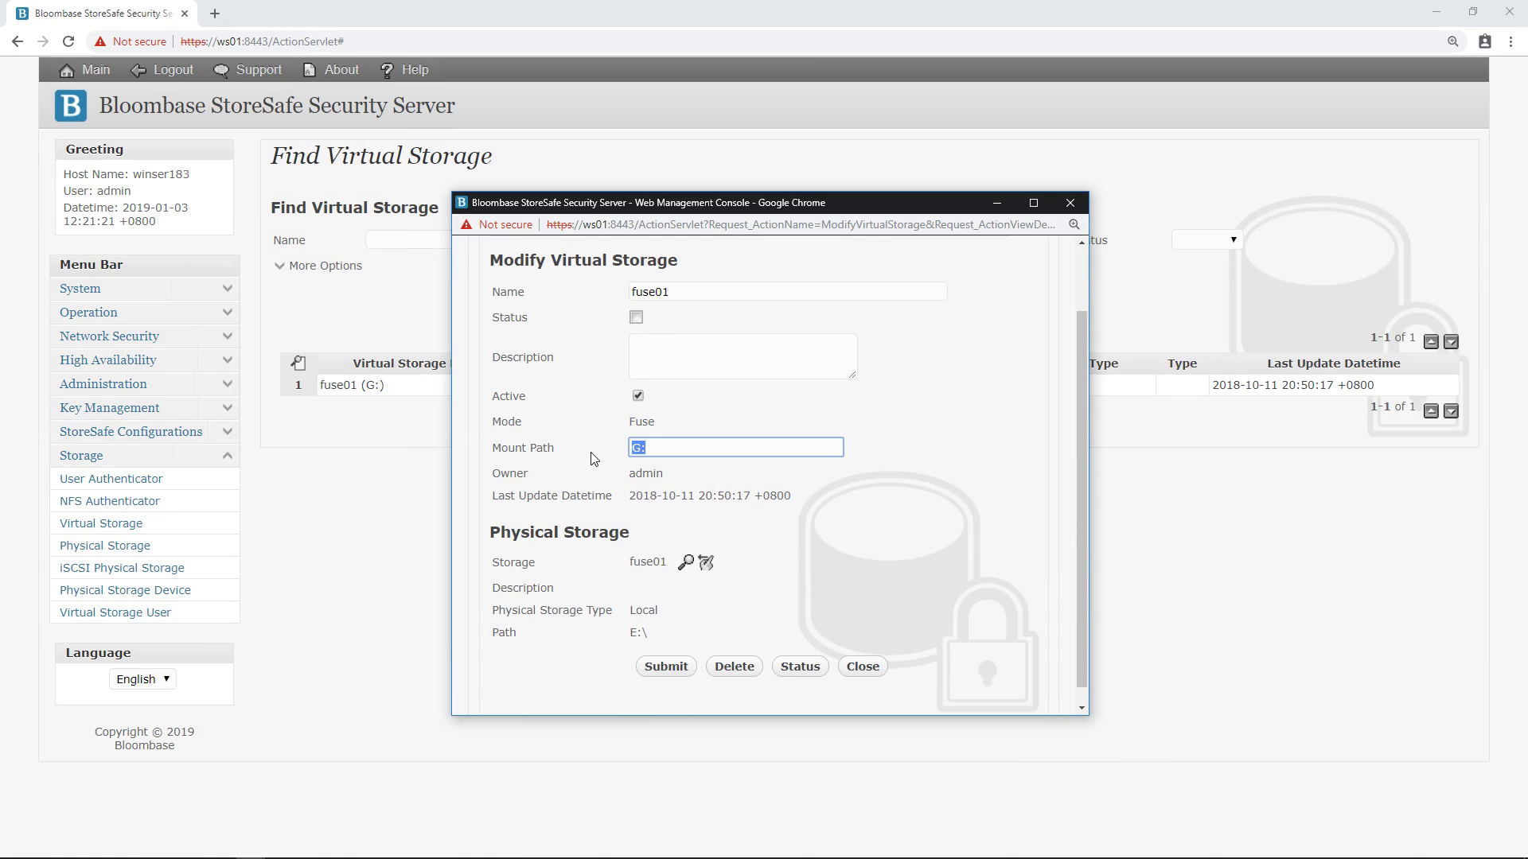
pyautogui.scroll(-1, 593, 459)
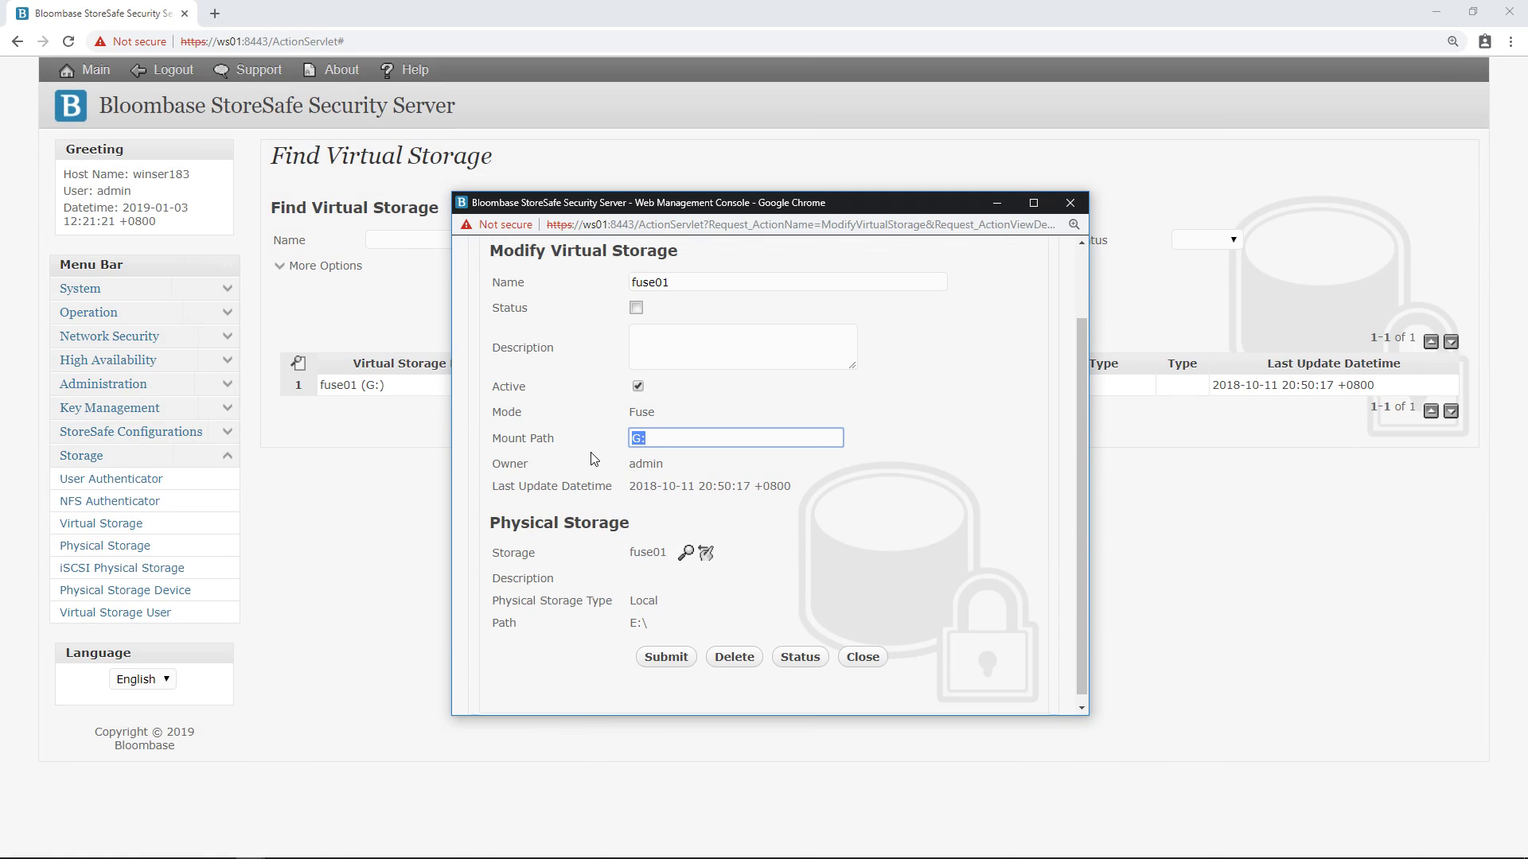
# Confirm fuse01's backing physical storage is fuse01.
pyautogui.click(689, 541)
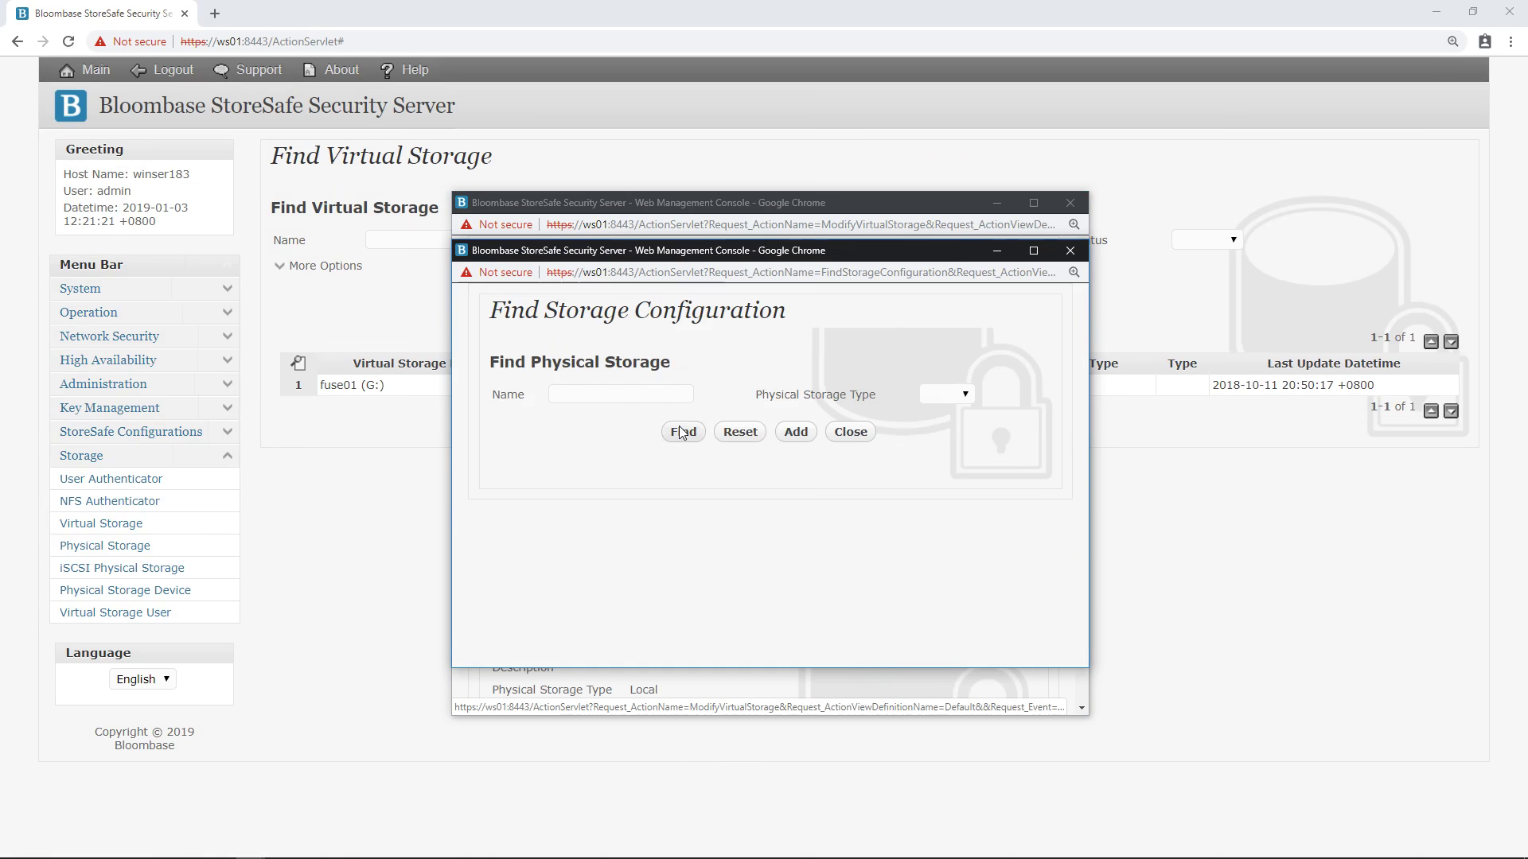
pyautogui.click(683, 432)
pyautogui.click(552, 519)
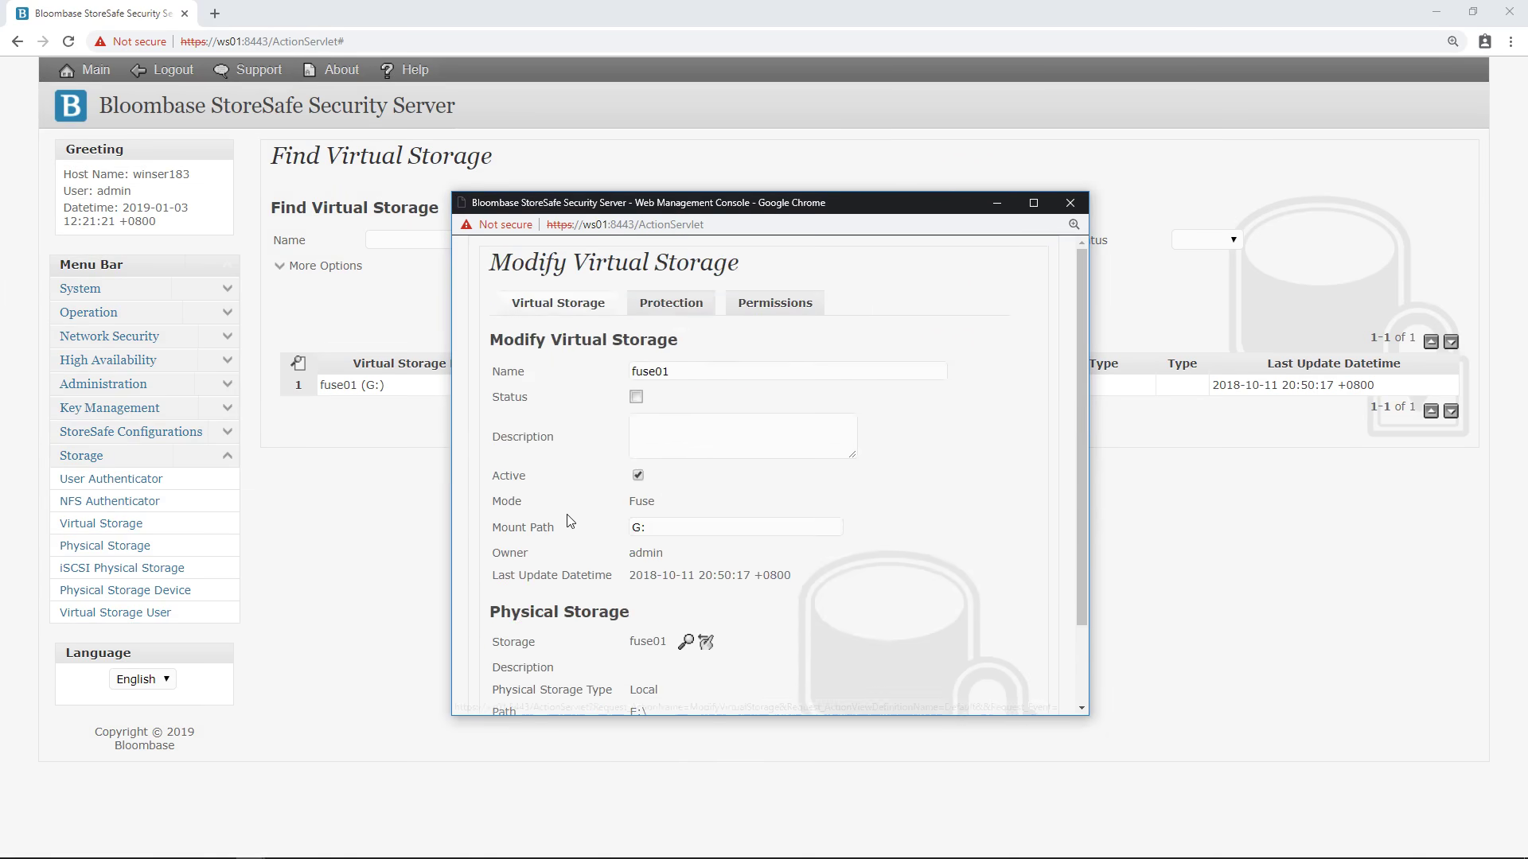
pyautogui.scroll(-2, 622, 577)
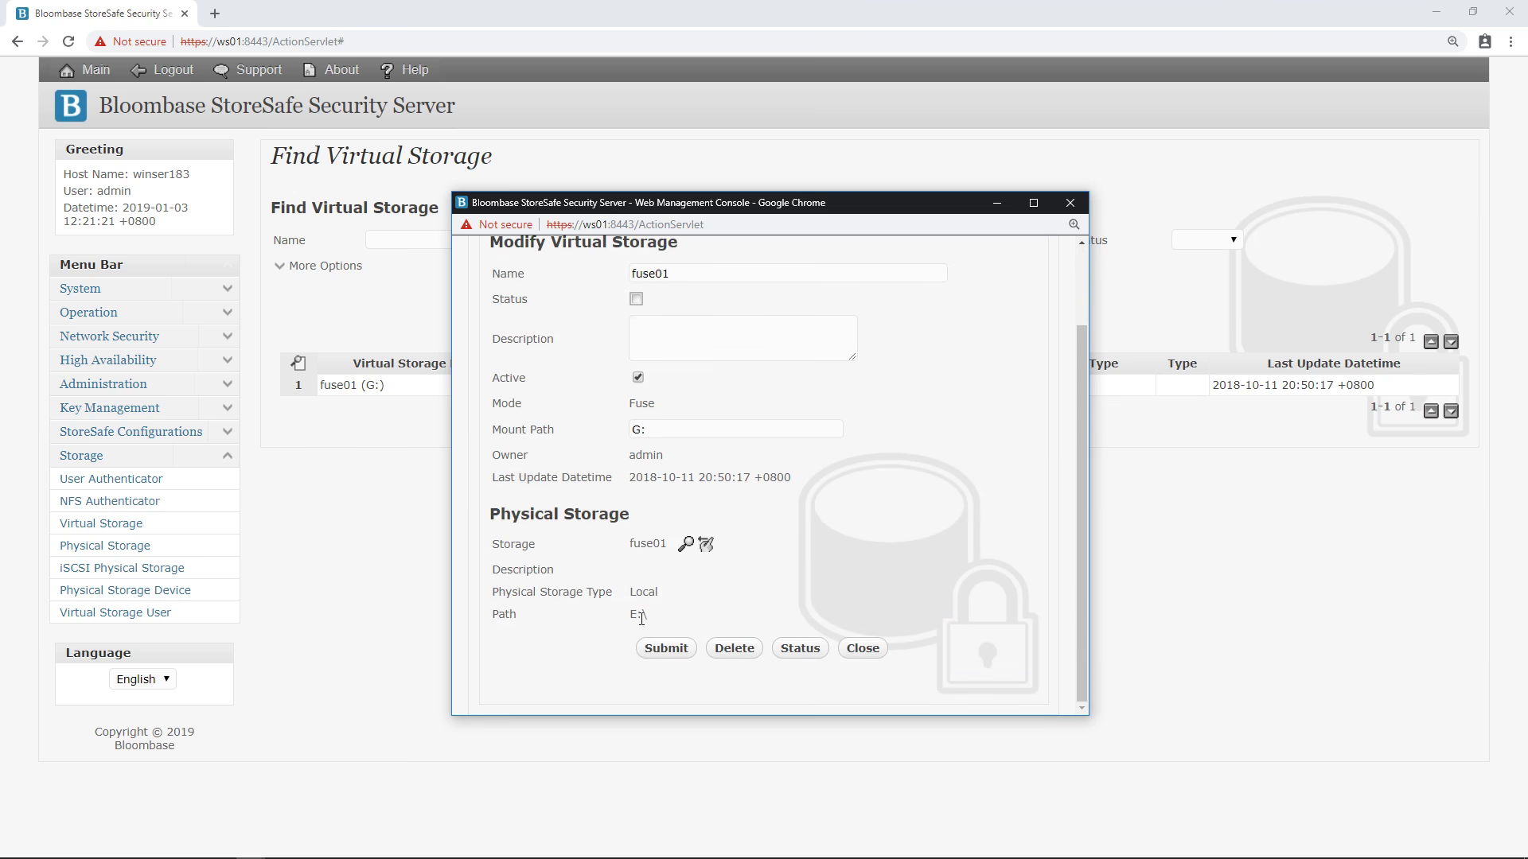
pyautogui.scroll(3, 642, 619)
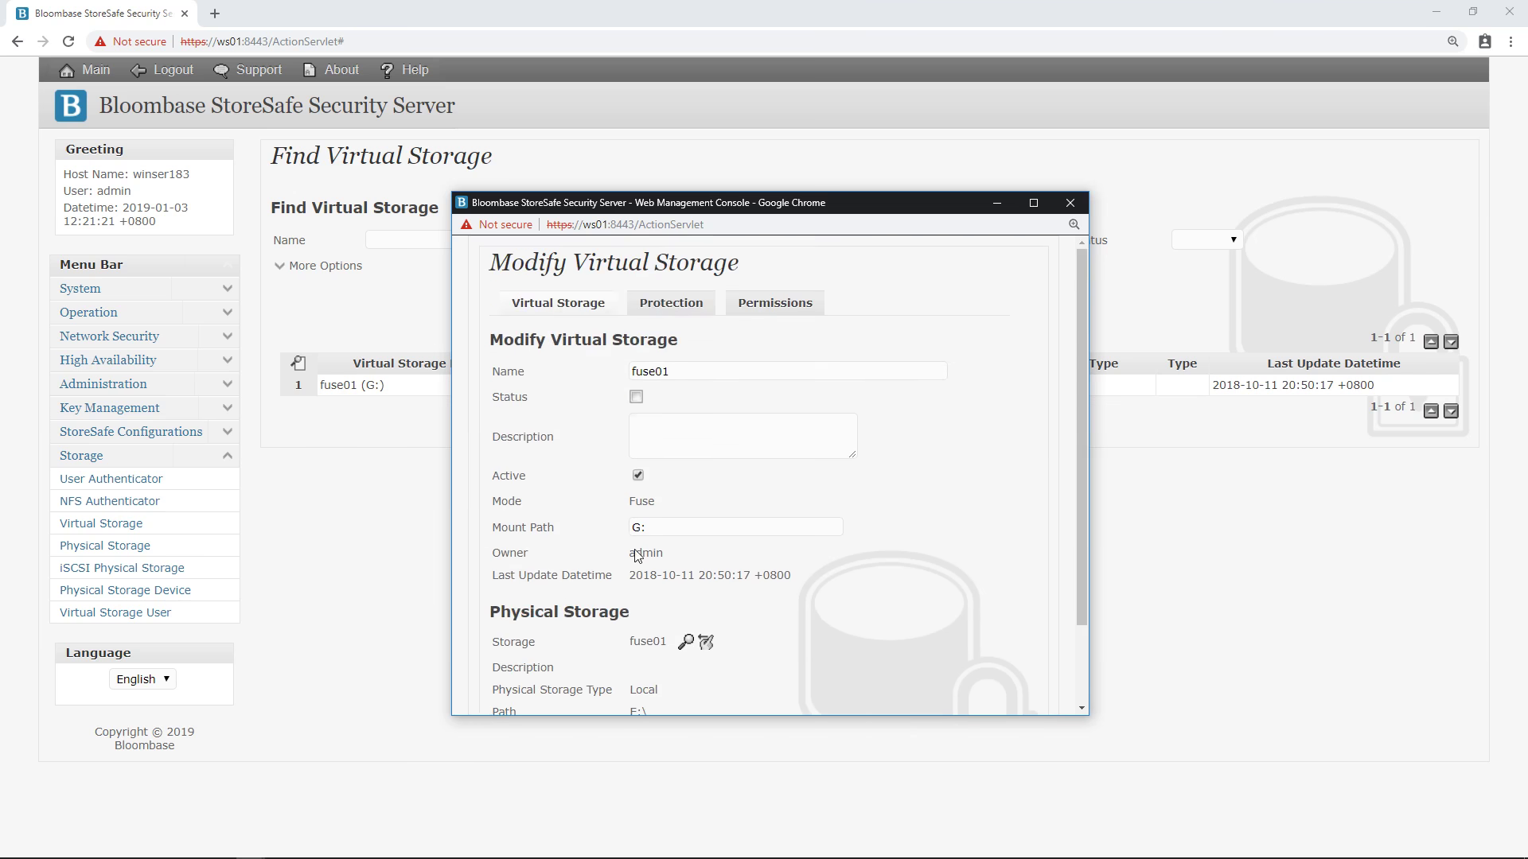
# Check fuse01's protection is Privacy with AES 256-bit encryption, then close without changes.
pyautogui.click(679, 313)
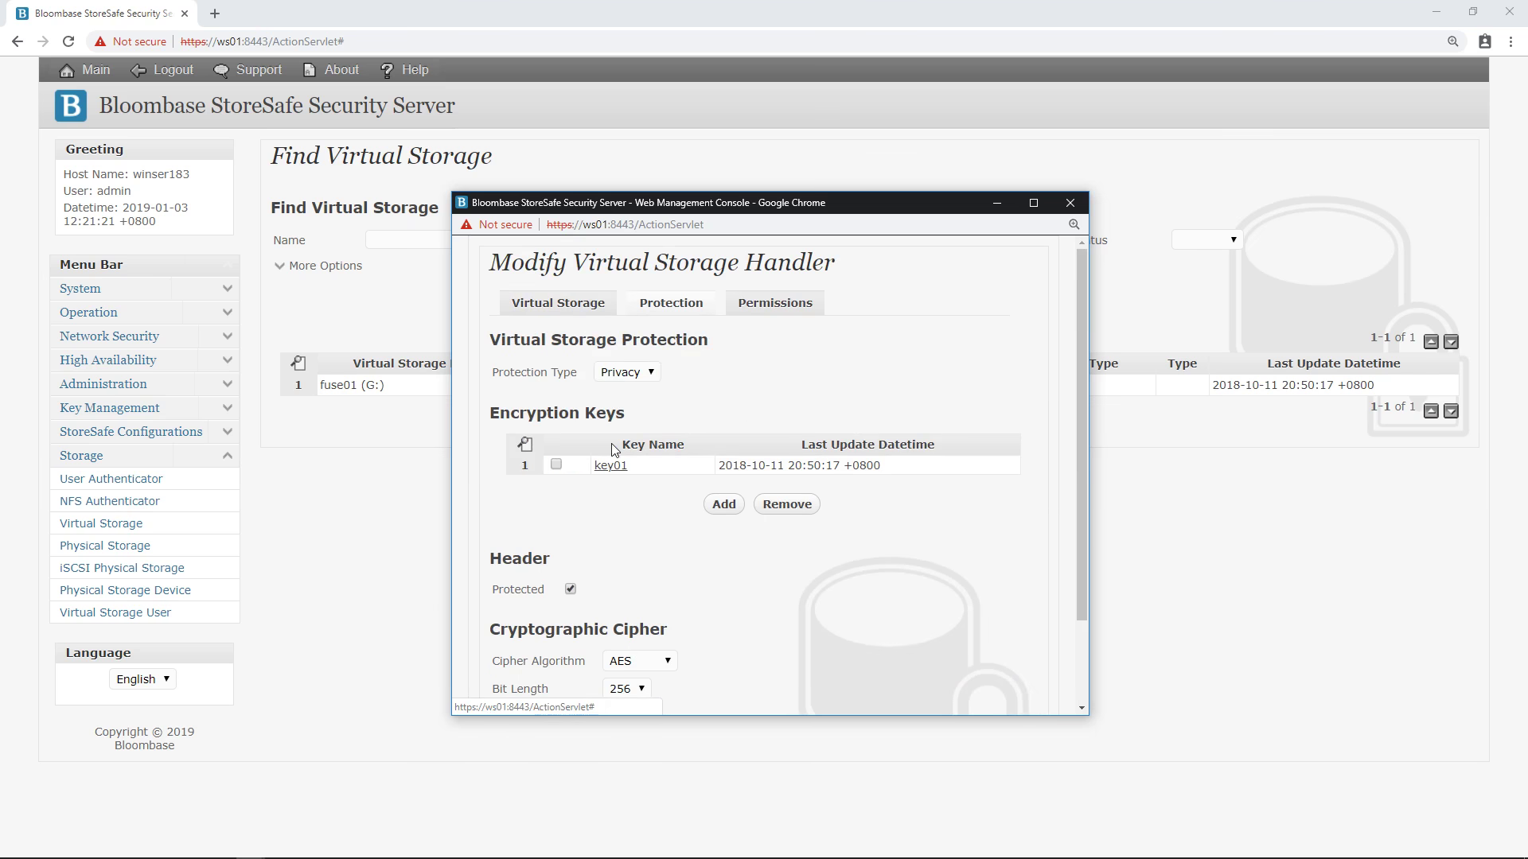
pyautogui.click(637, 374)
pyautogui.click(631, 406)
pyautogui.scroll(-2, 609, 471)
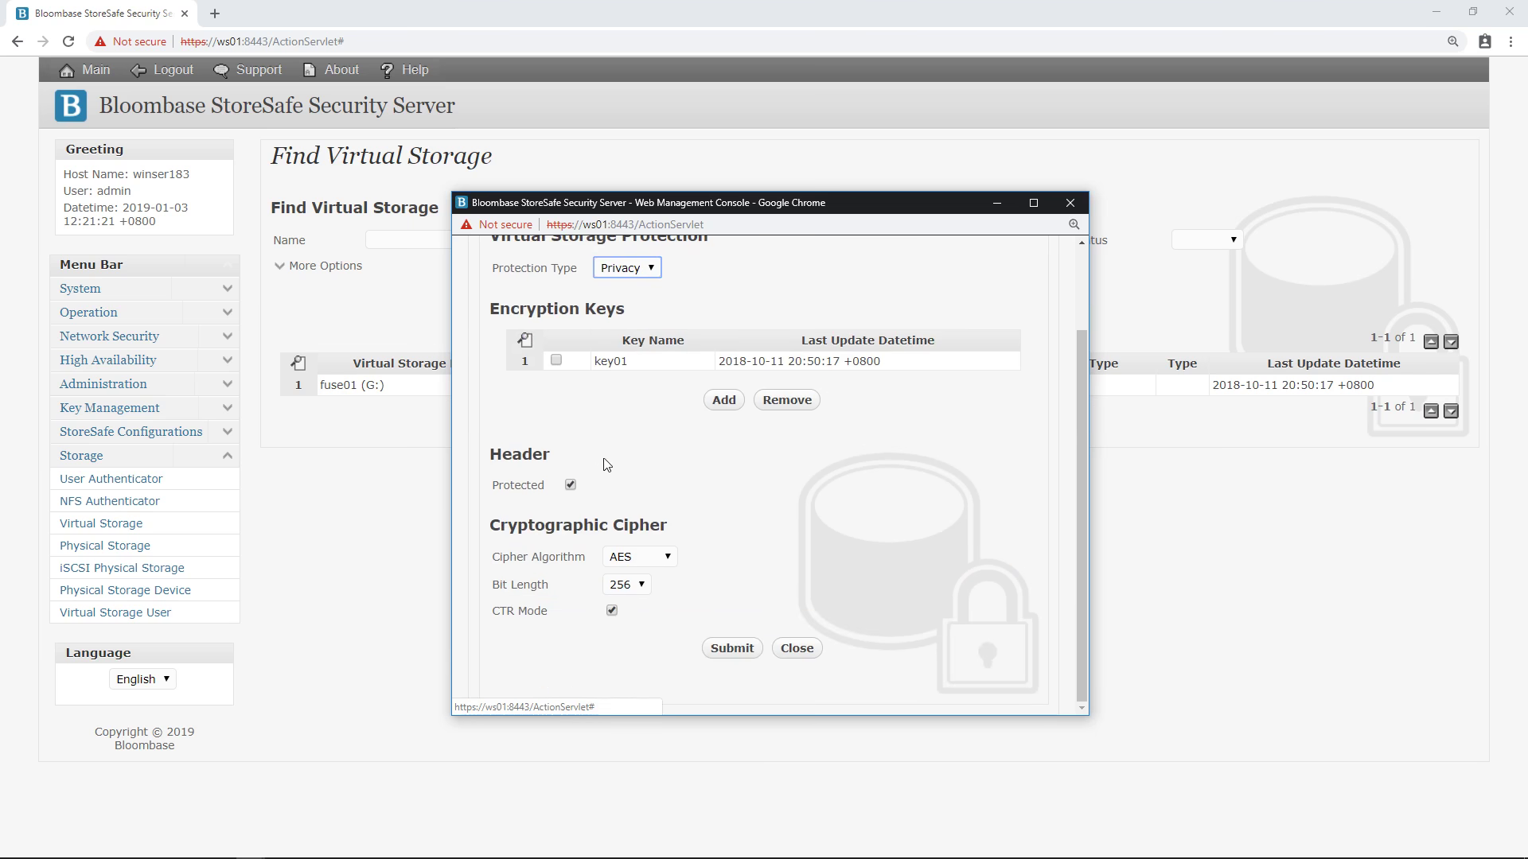
pyautogui.click(634, 563)
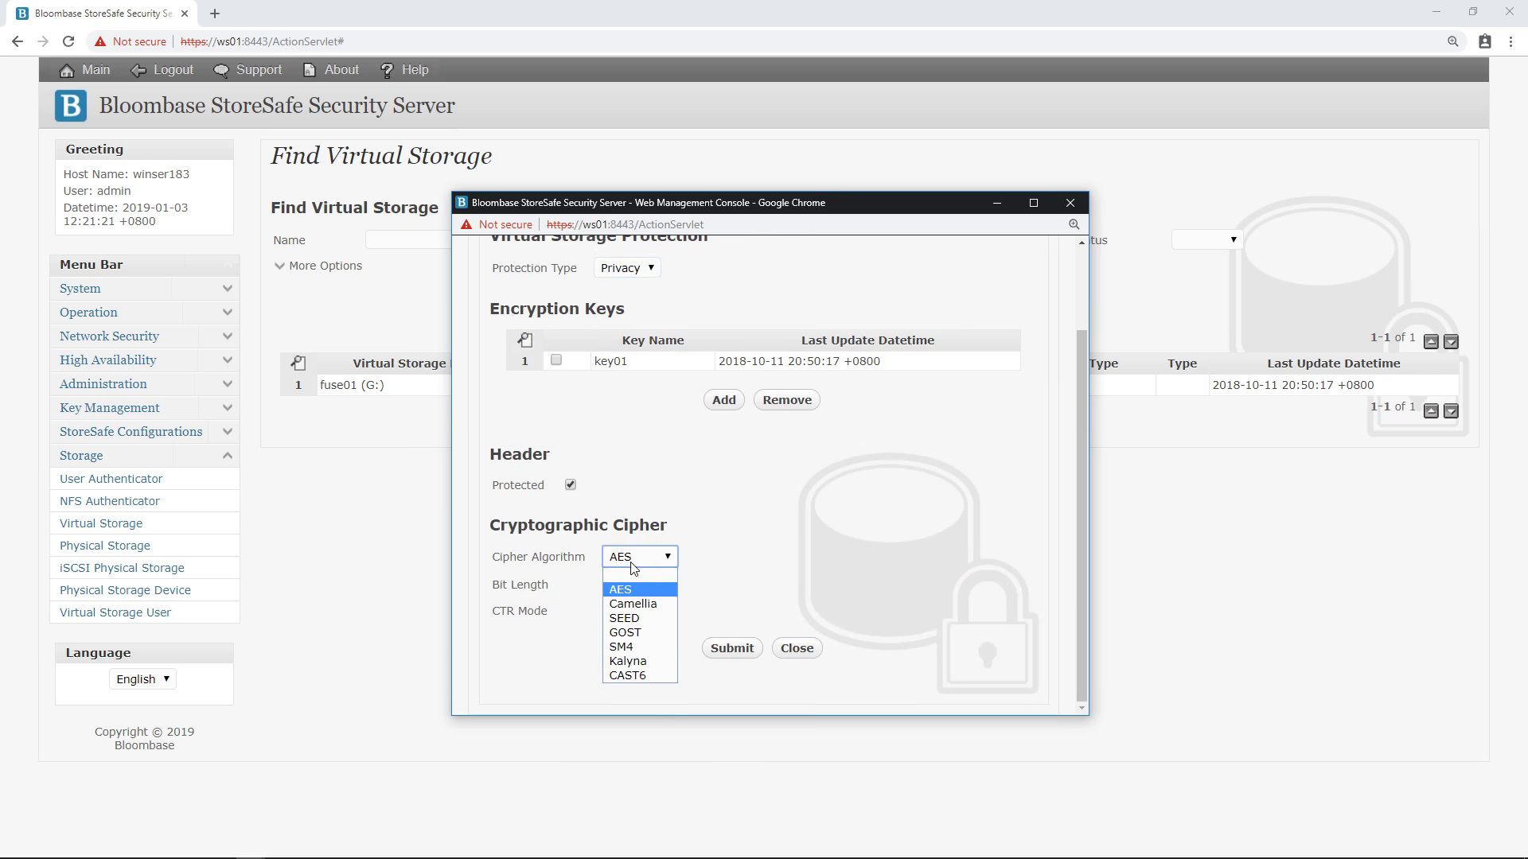
pyautogui.click(620, 590)
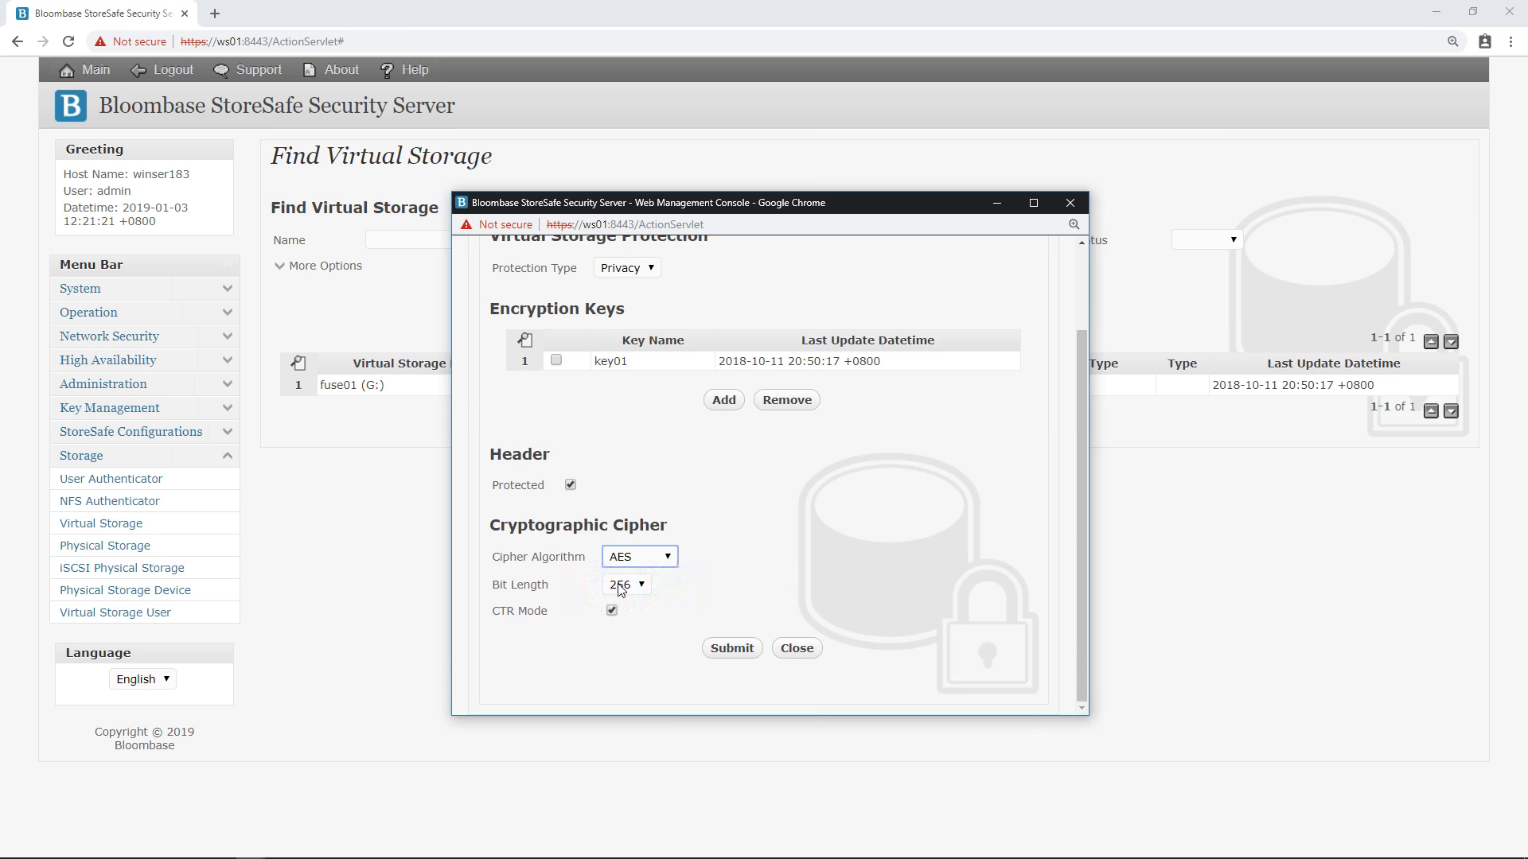
pyautogui.click(625, 585)
pyautogui.click(622, 647)
pyautogui.click(794, 649)
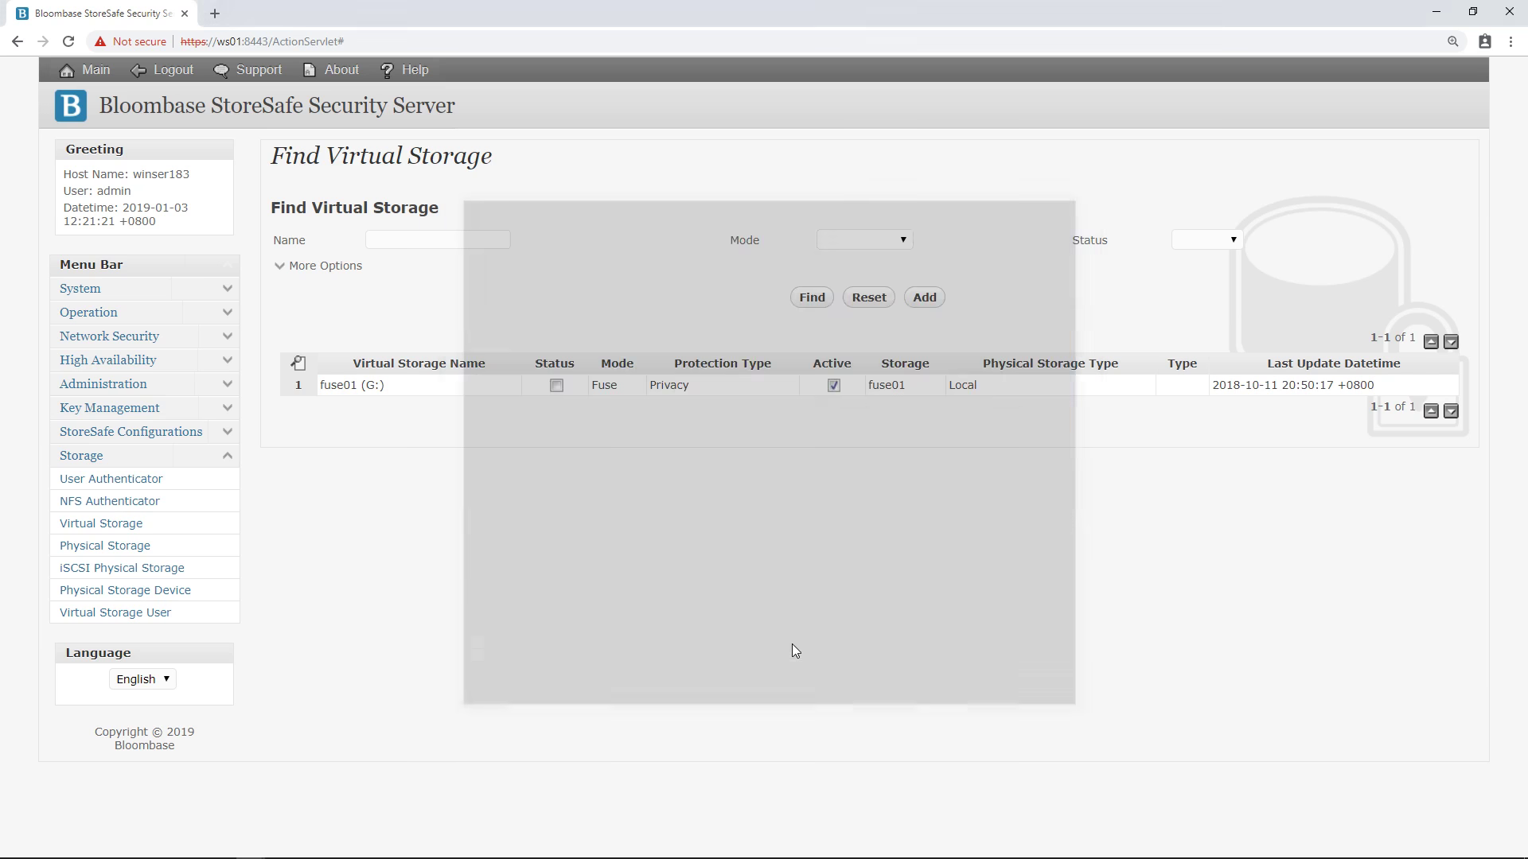
# Start fuse01 from its Virtual Storage Status window so G:\ is served from E:\.
pyautogui.click(367, 391)
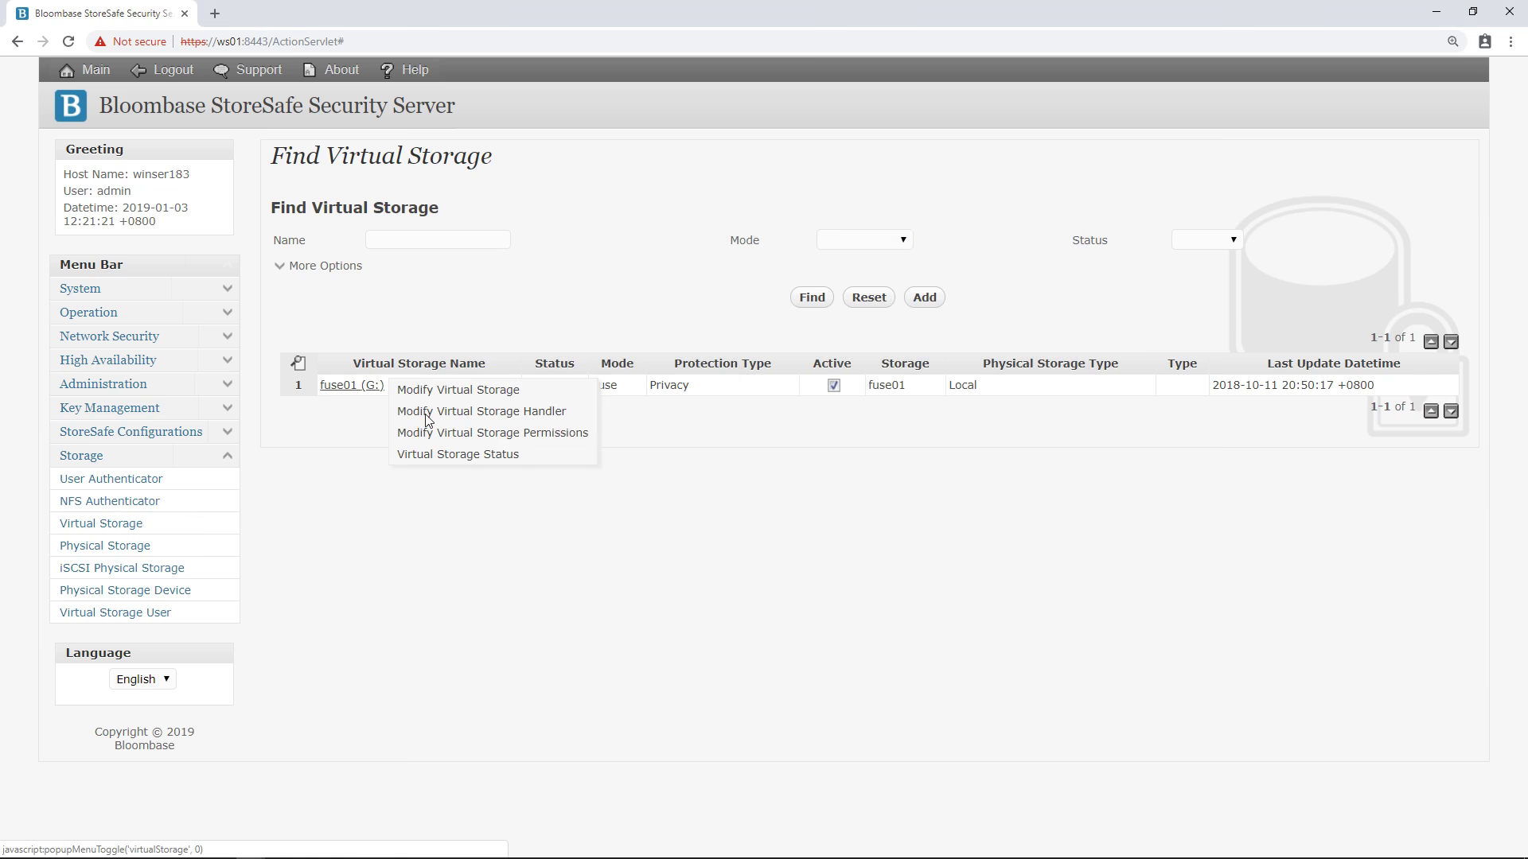
pyautogui.click(495, 455)
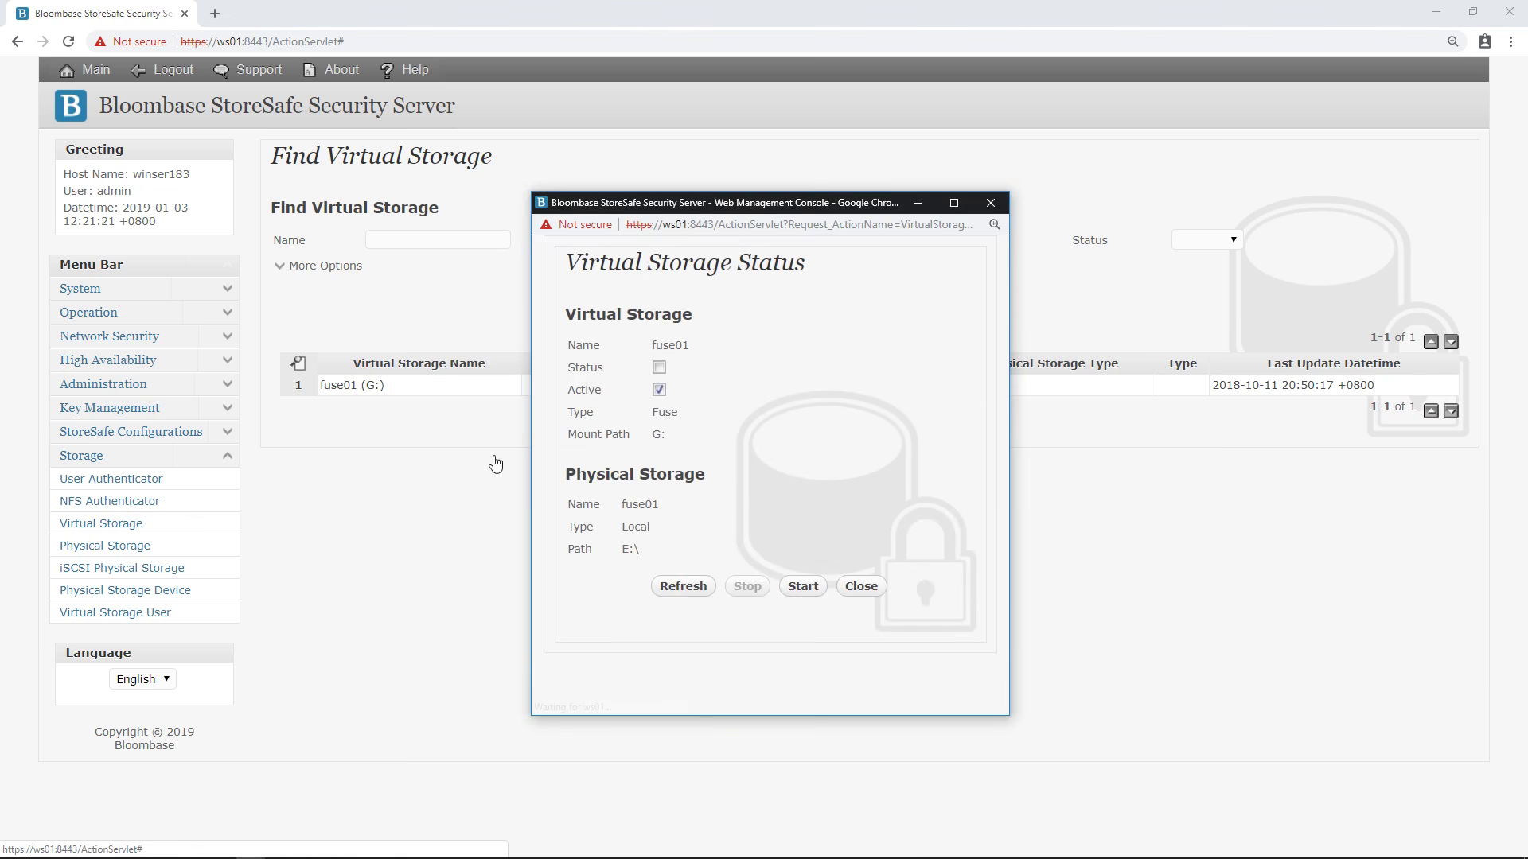
pyautogui.click(802, 587)
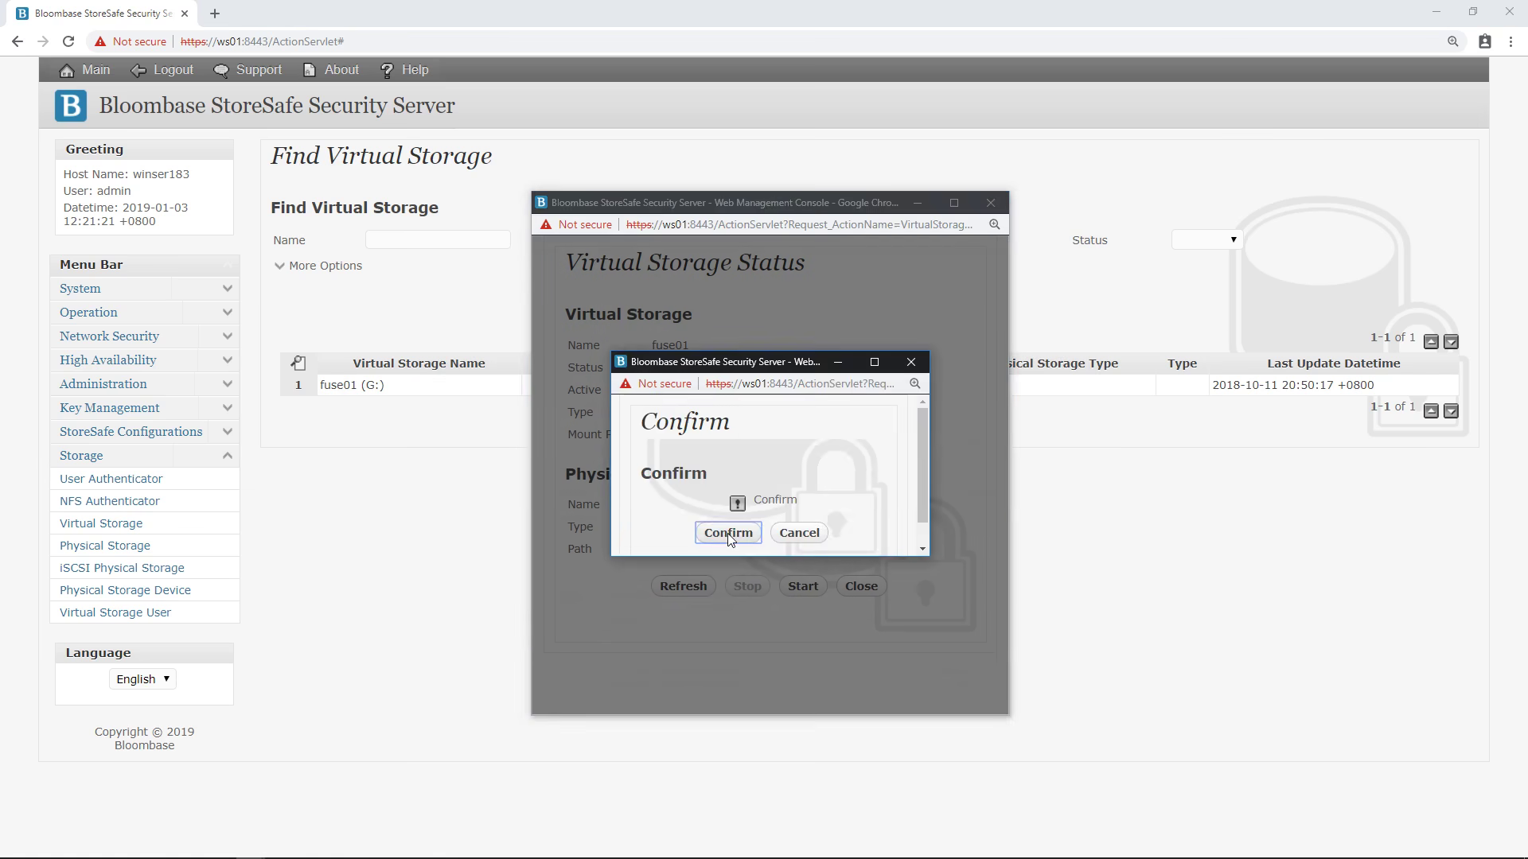
pyautogui.click(727, 534)
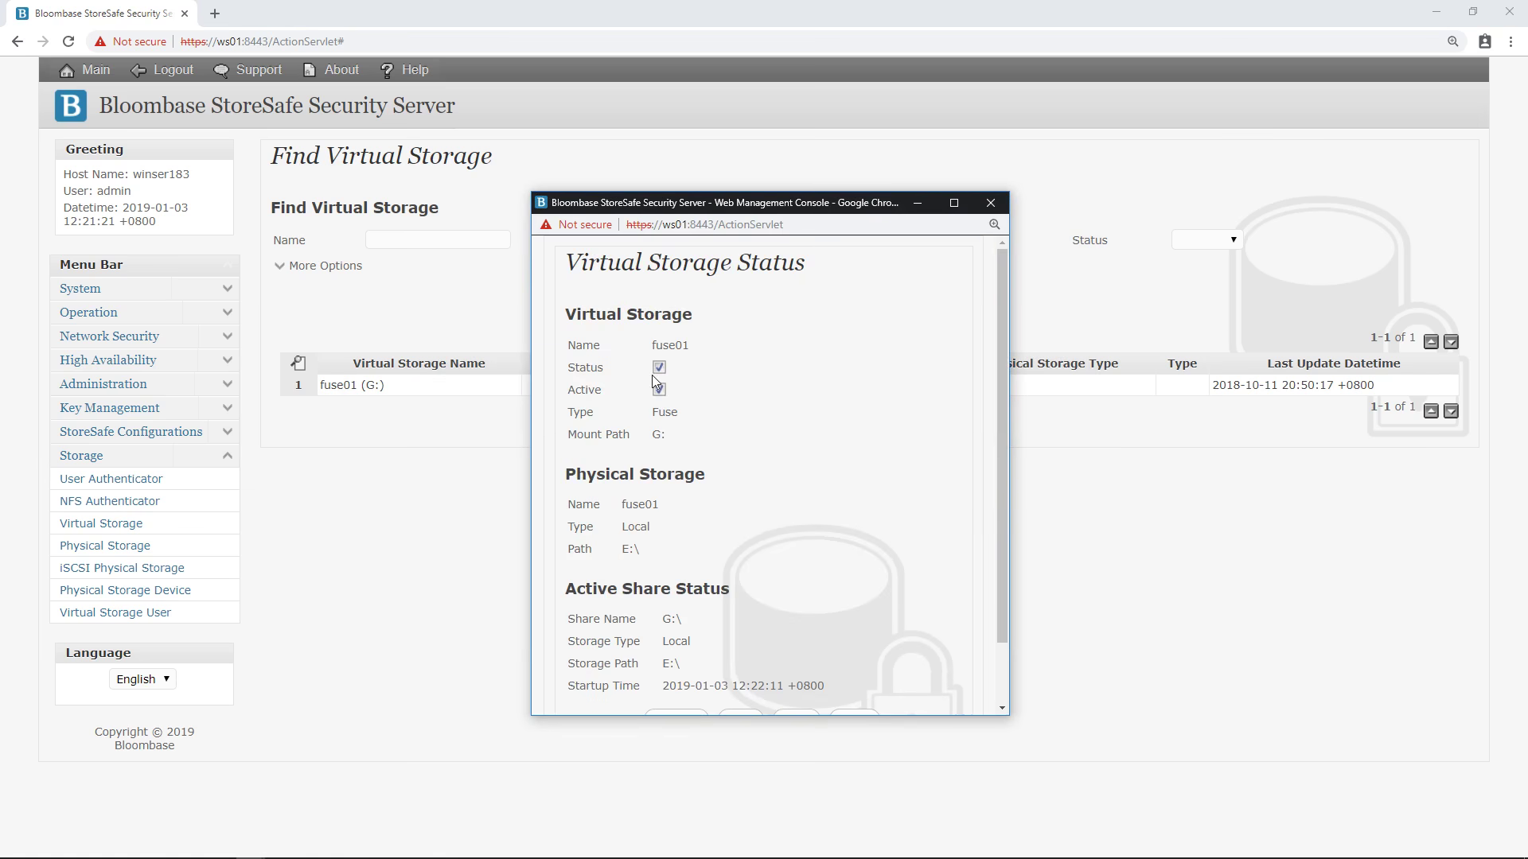
pyautogui.scroll(-1, 646, 551)
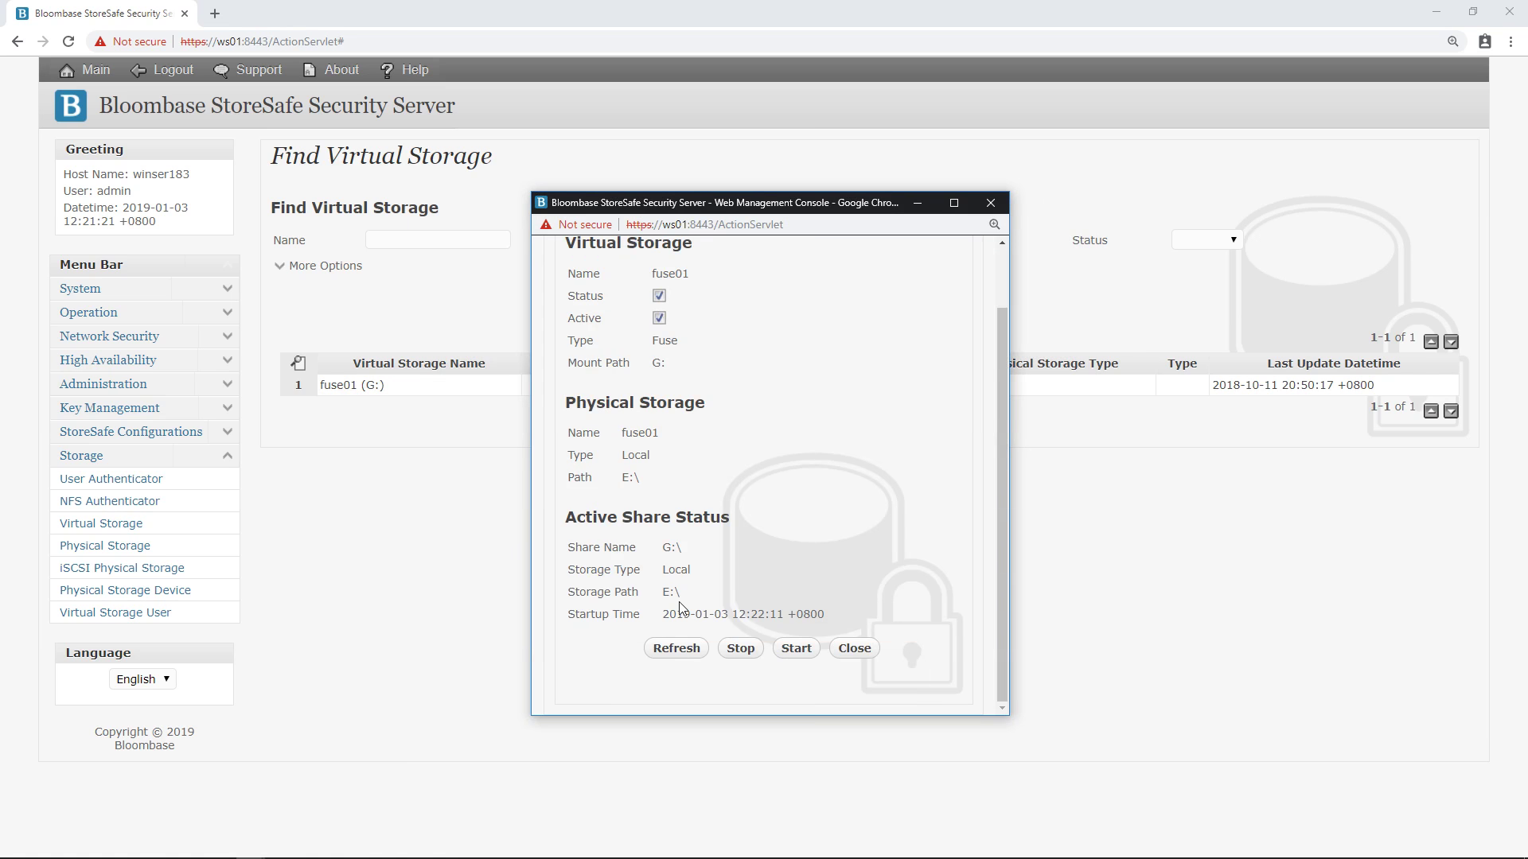
pyautogui.click(855, 649)
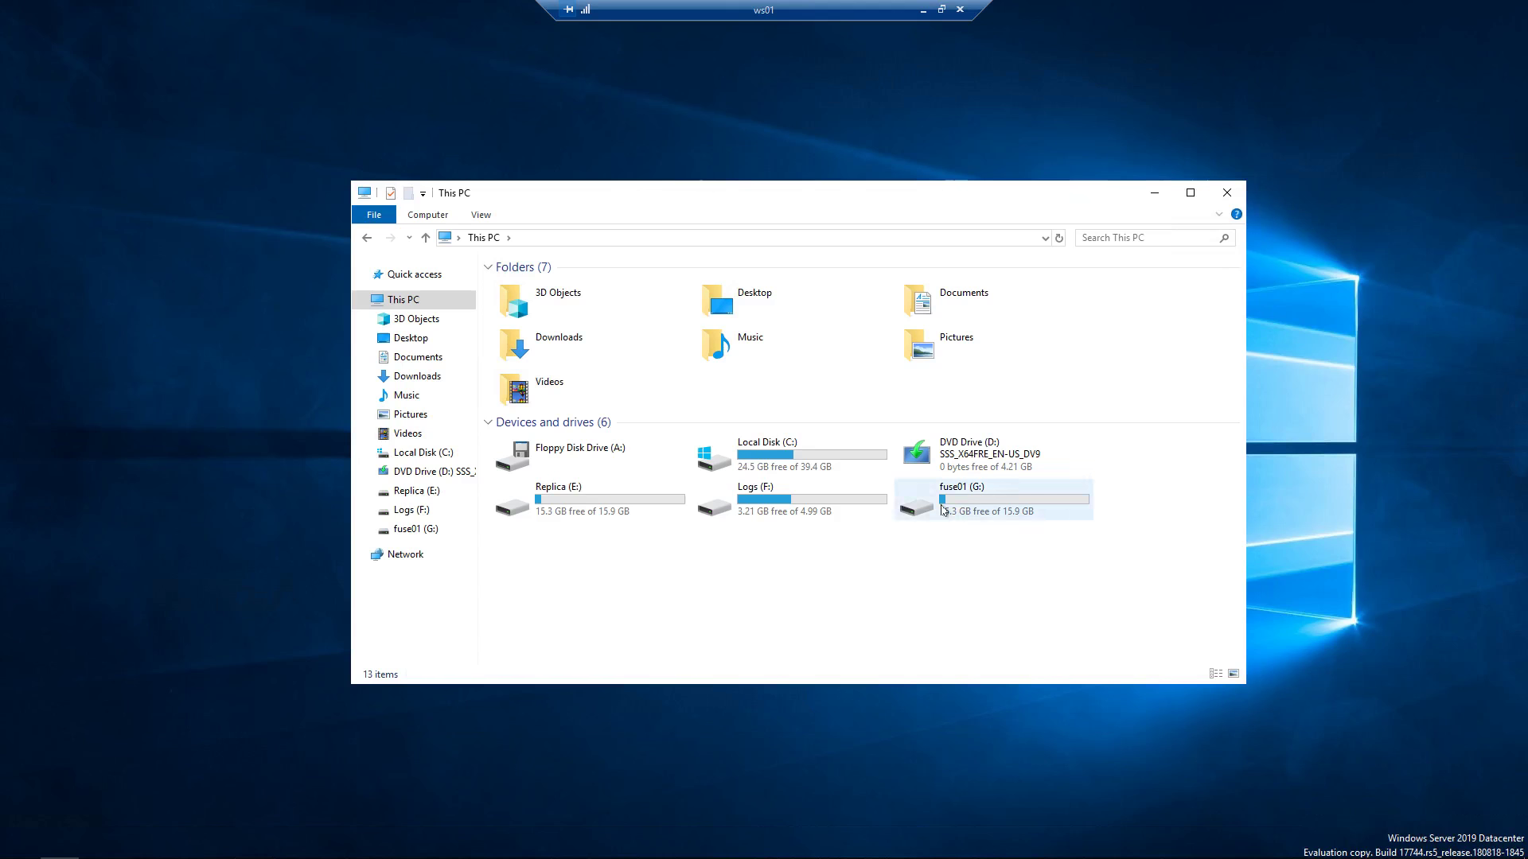
pyautogui.click(946, 510)
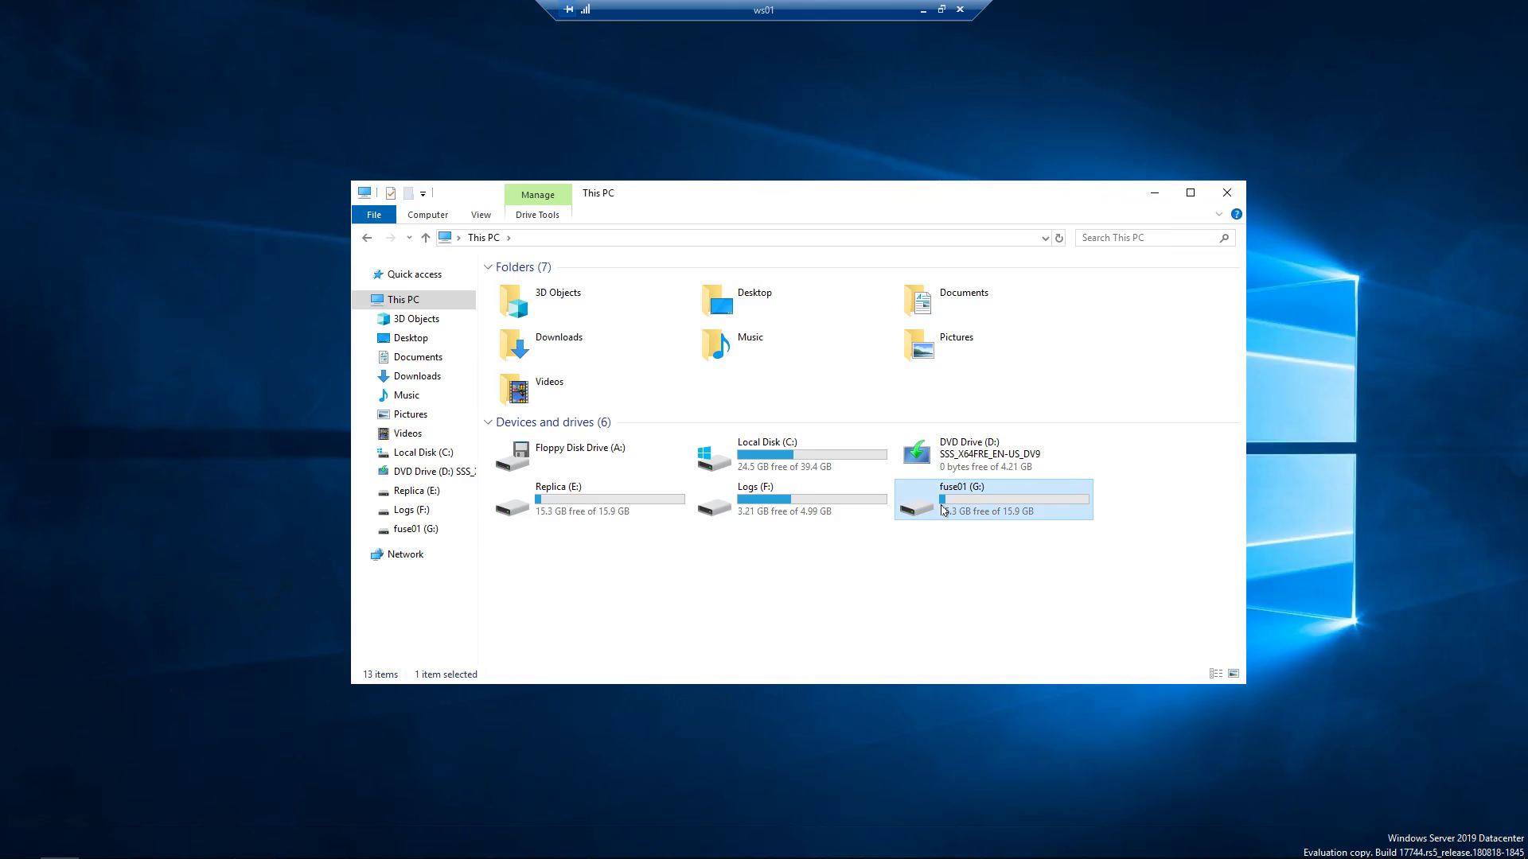
pyautogui.rightClick(992, 503)
pyautogui.click(1040, 756)
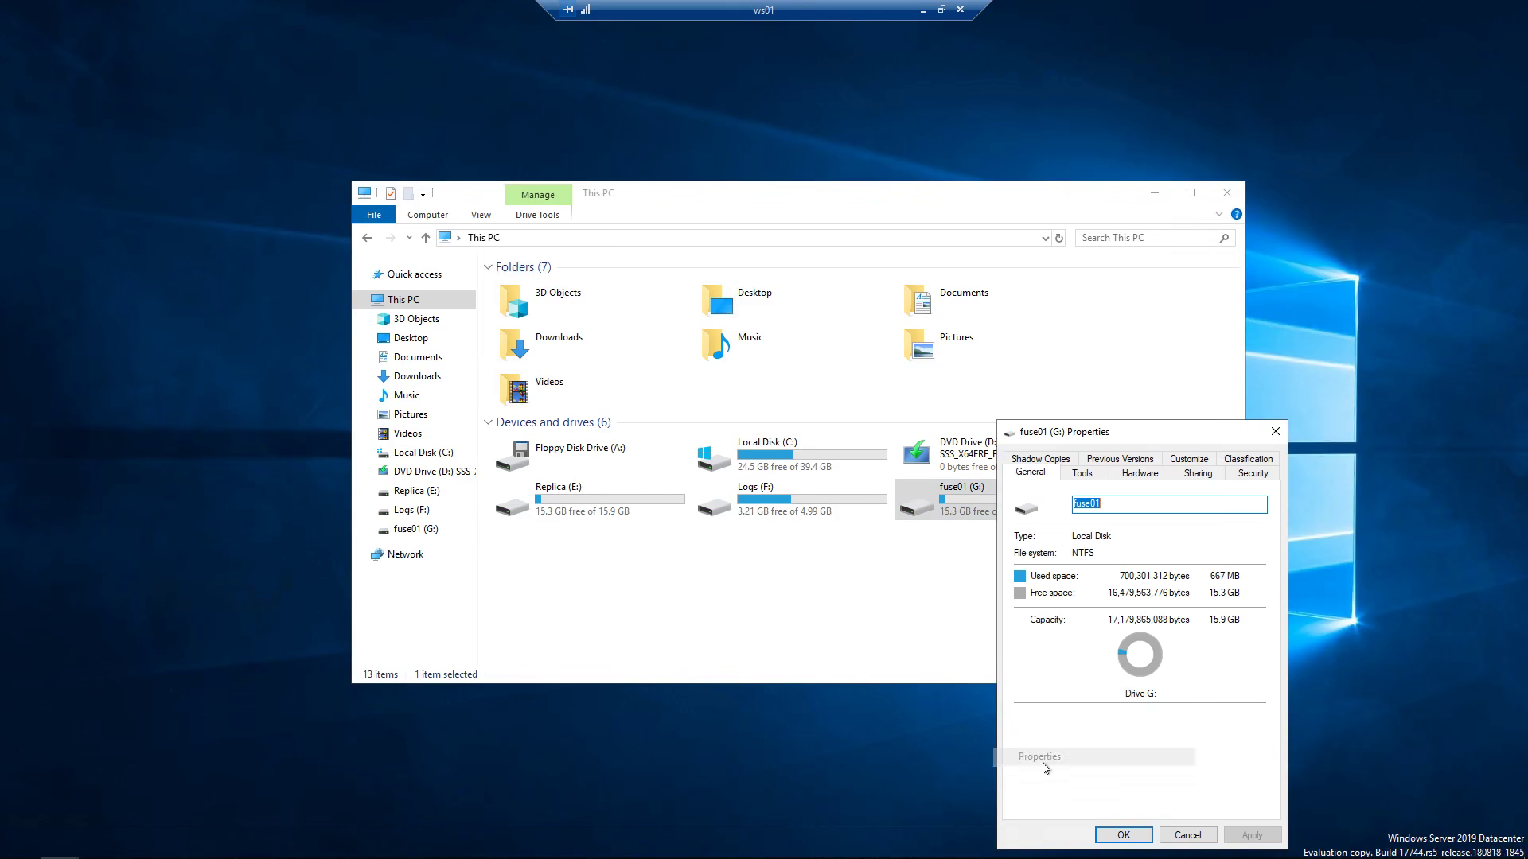
pyautogui.moveTo(1142, 440); pyautogui.dragTo(713, 273)
pyautogui.click(687, 340)
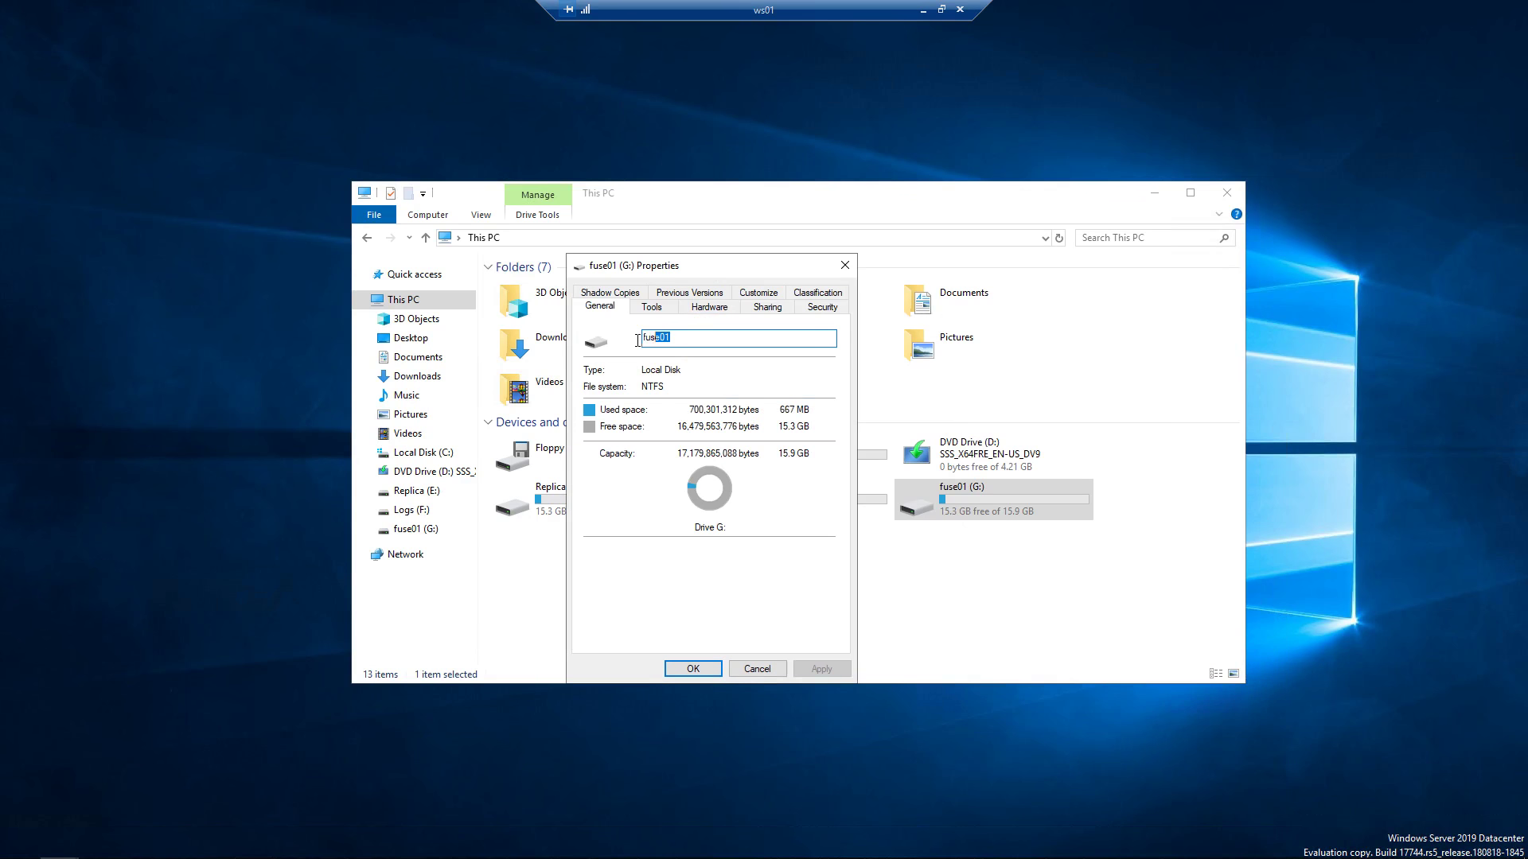
pyautogui.moveTo(637, 340); pyautogui.dragTo(635, 341)
pyautogui.click(693, 670)
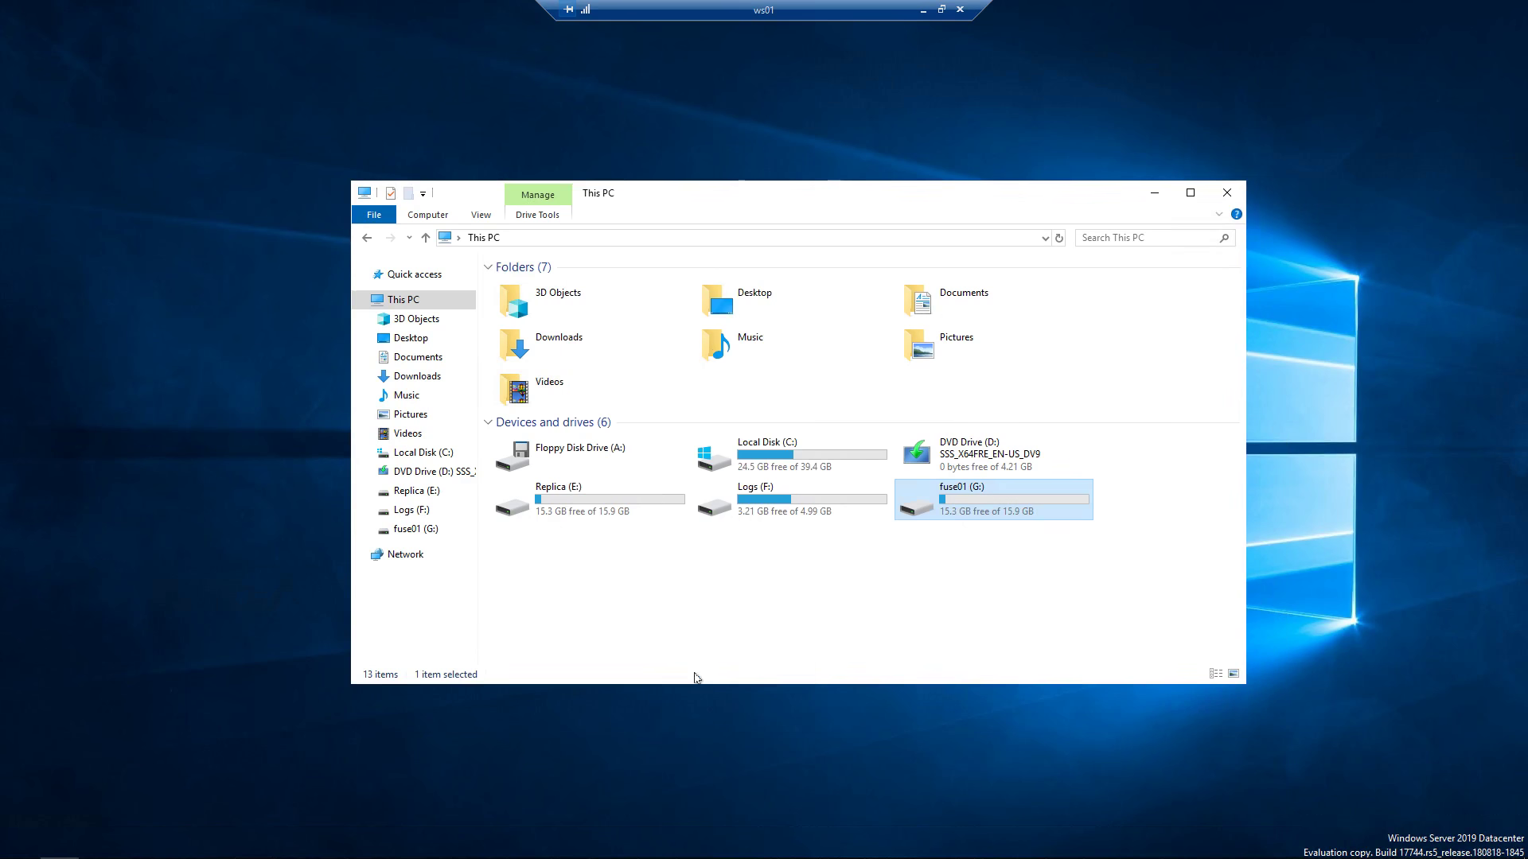
pyautogui.doubleClick(967, 497)
# Create a new text document named password.txt on fuse01 (G:).
pyautogui.rightClick(726, 425)
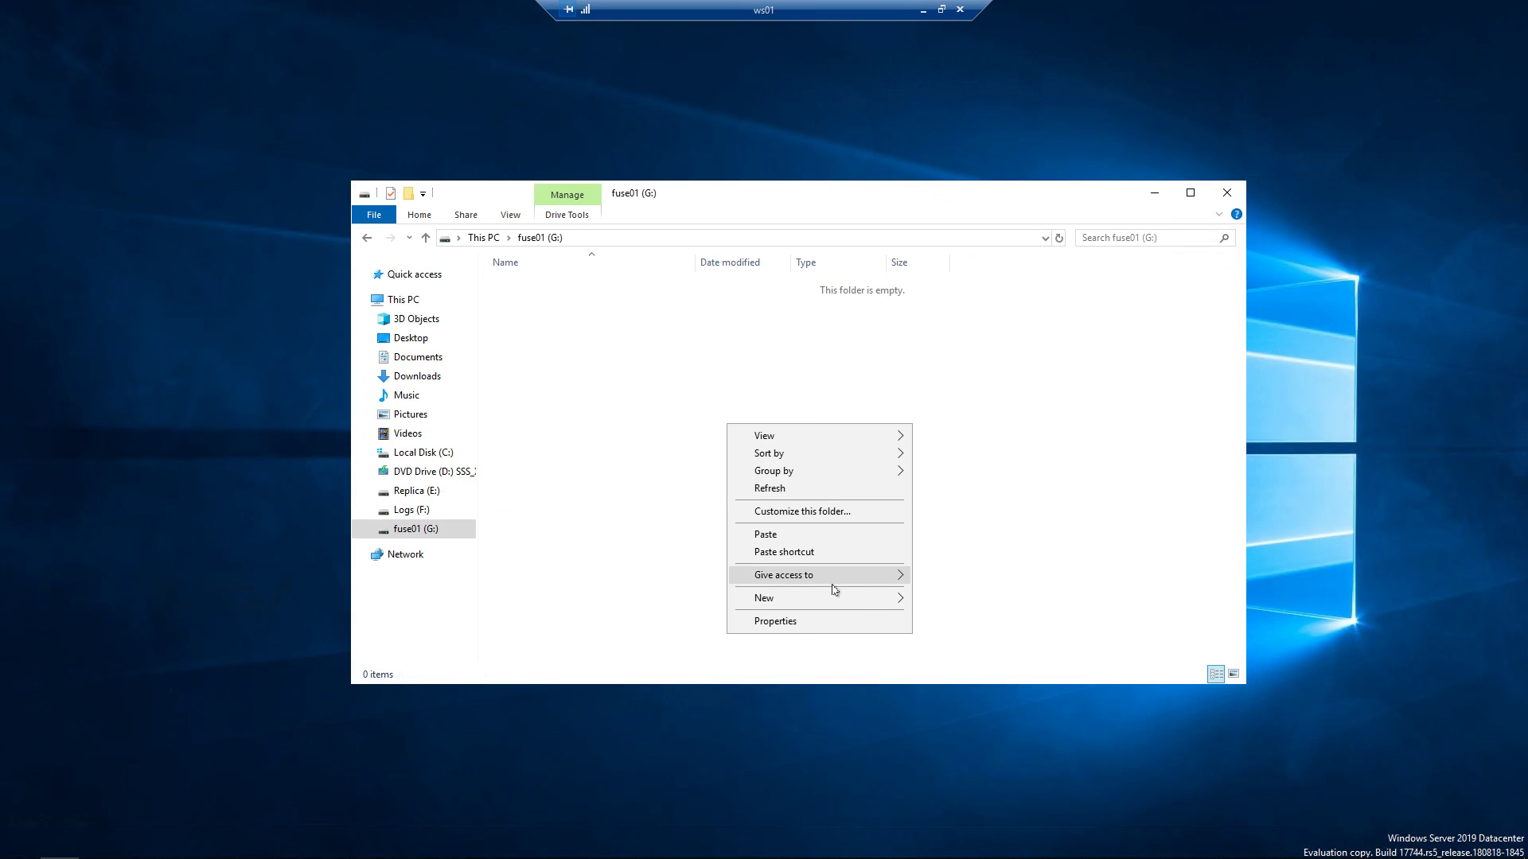
pyautogui.moveTo(842, 603)
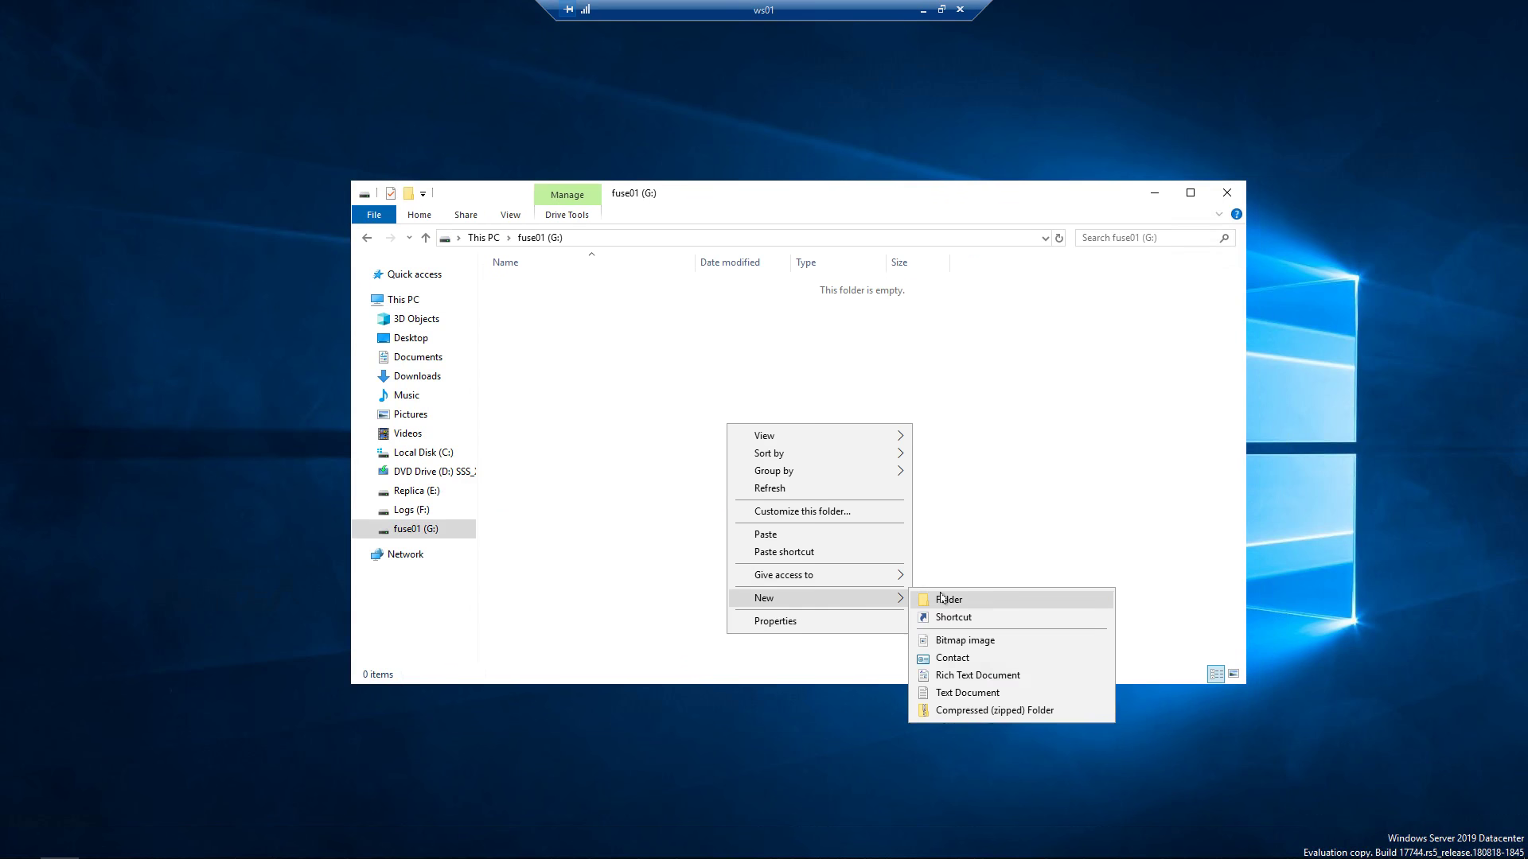
pyautogui.click(948, 693)
pyautogui.write('pas')
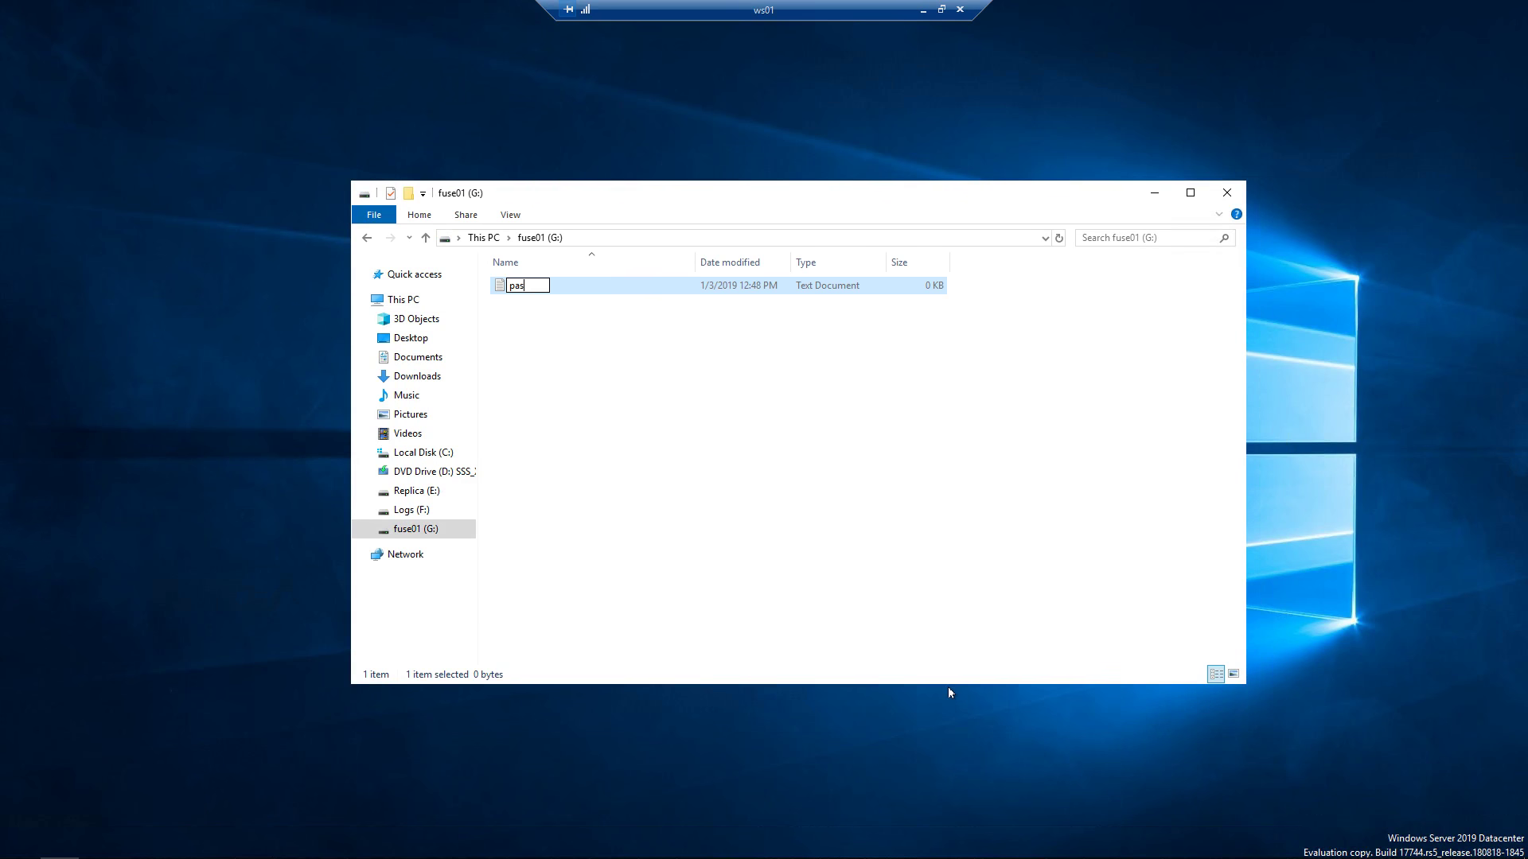
pyautogui.write('sword.txtx')
pyautogui.press('Return')
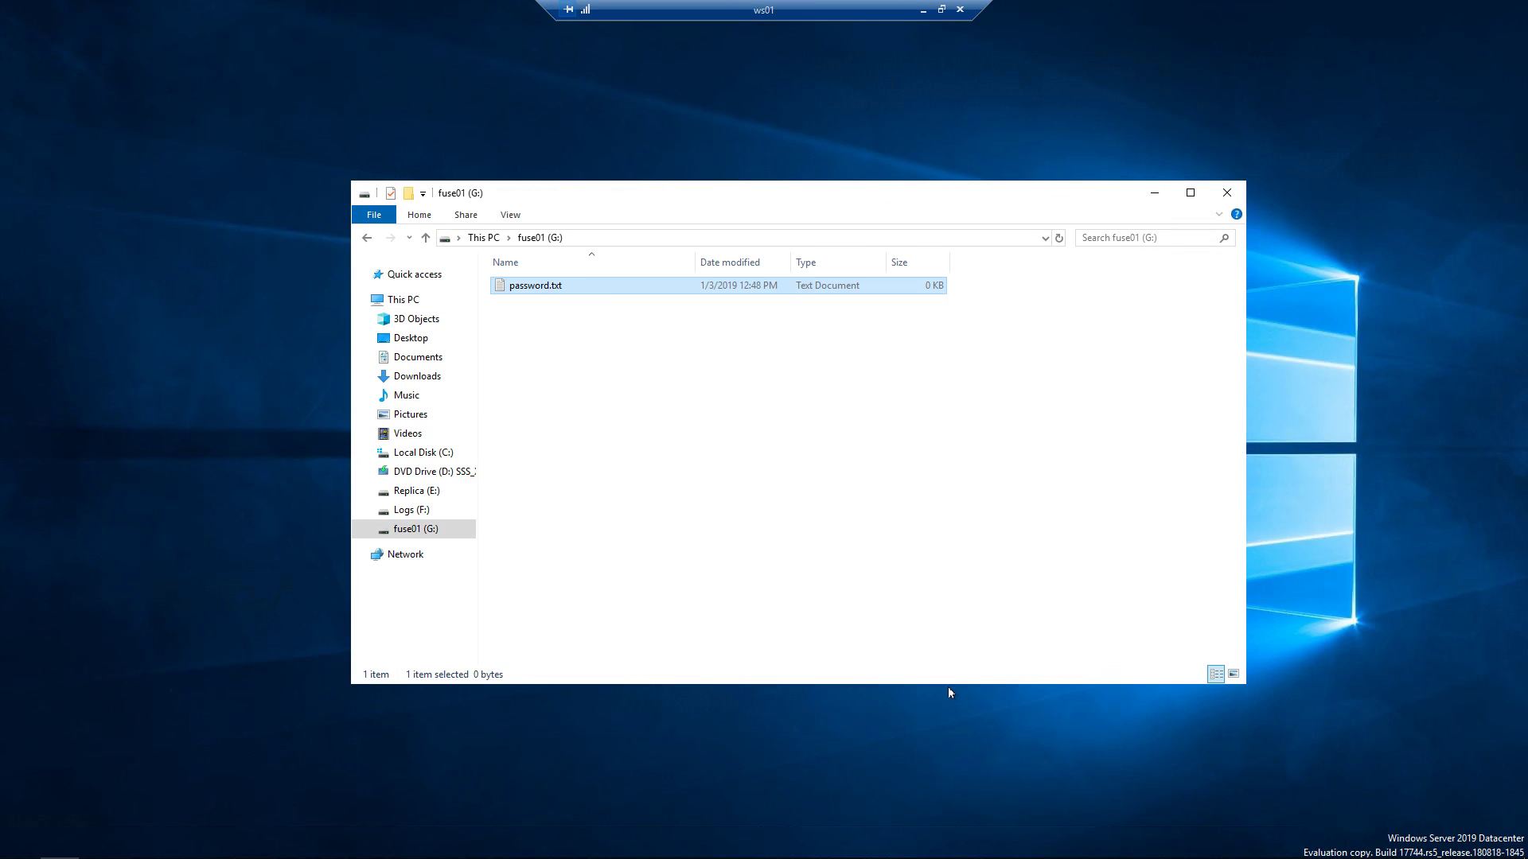
# Type a one-line bank password note into password.txt and save it in Notepad.
pyautogui.doubleClick(546, 286)
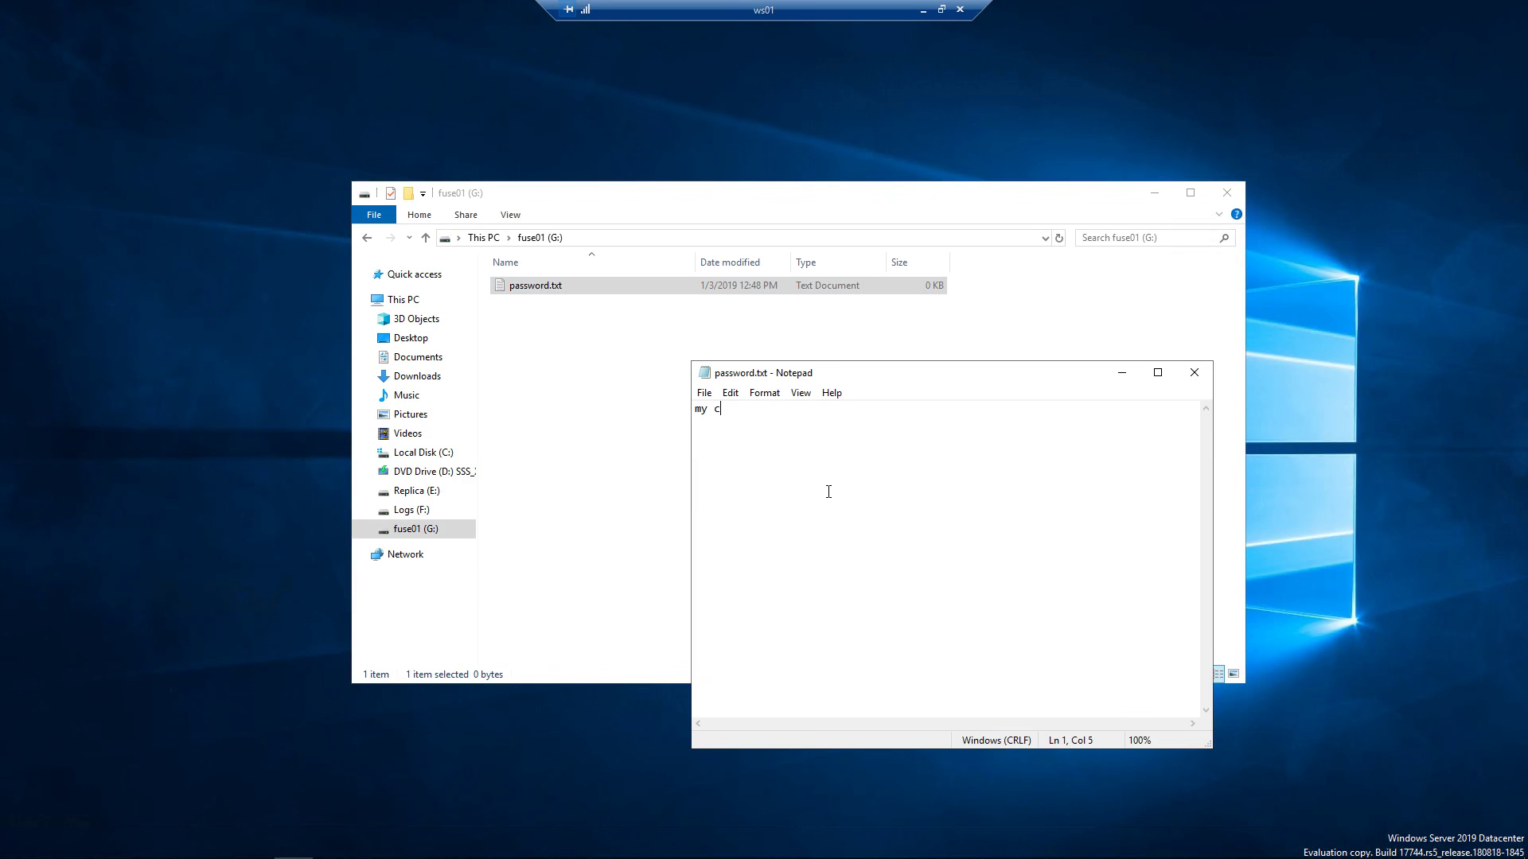
pyautogui.write('my citibank password: iloveyou')
pyautogui.click(705, 393)
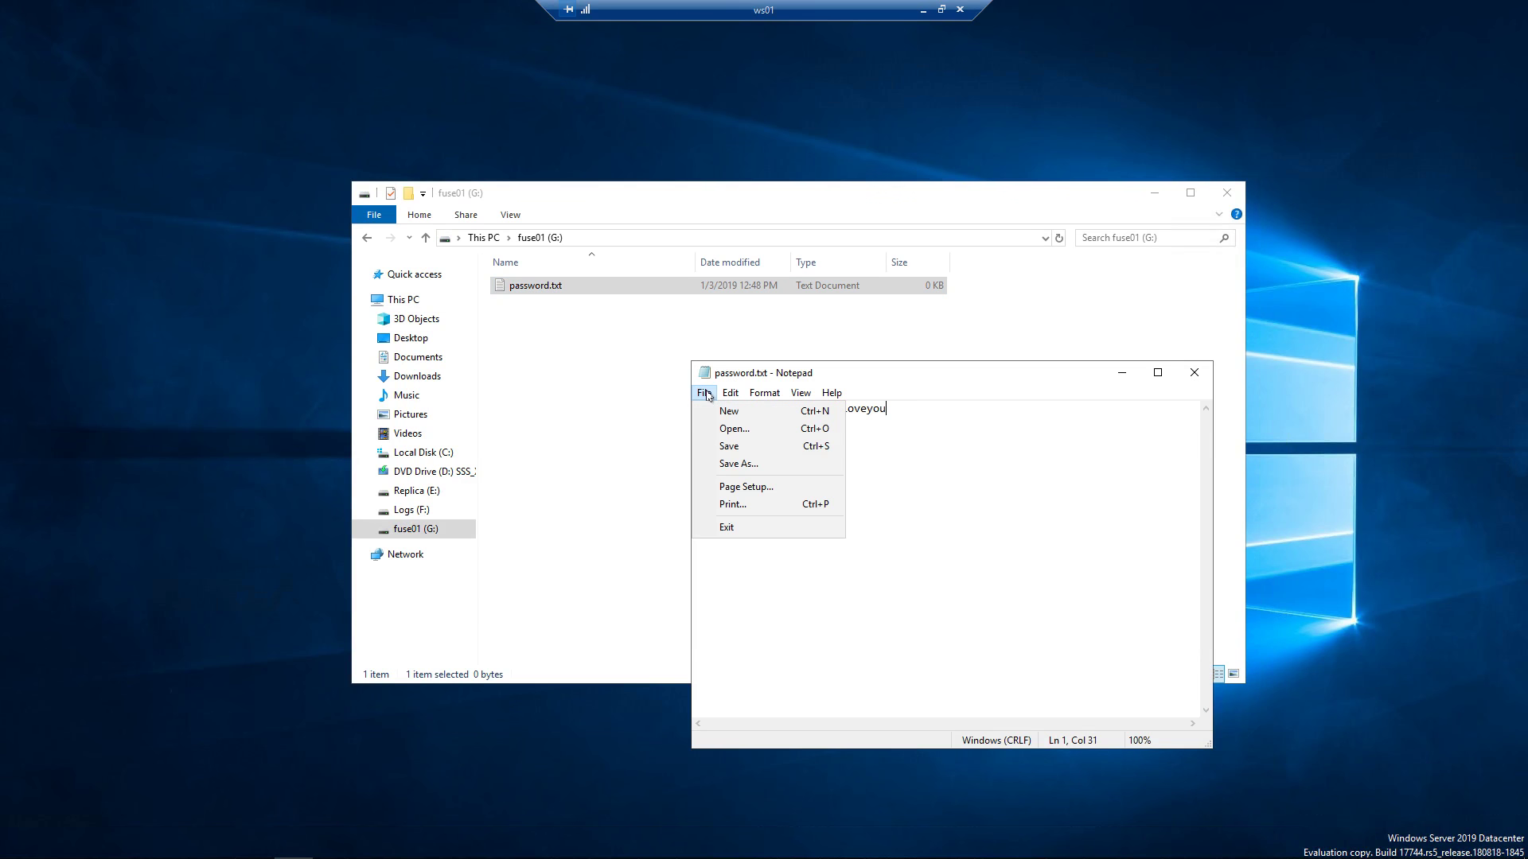
pyautogui.click(726, 452)
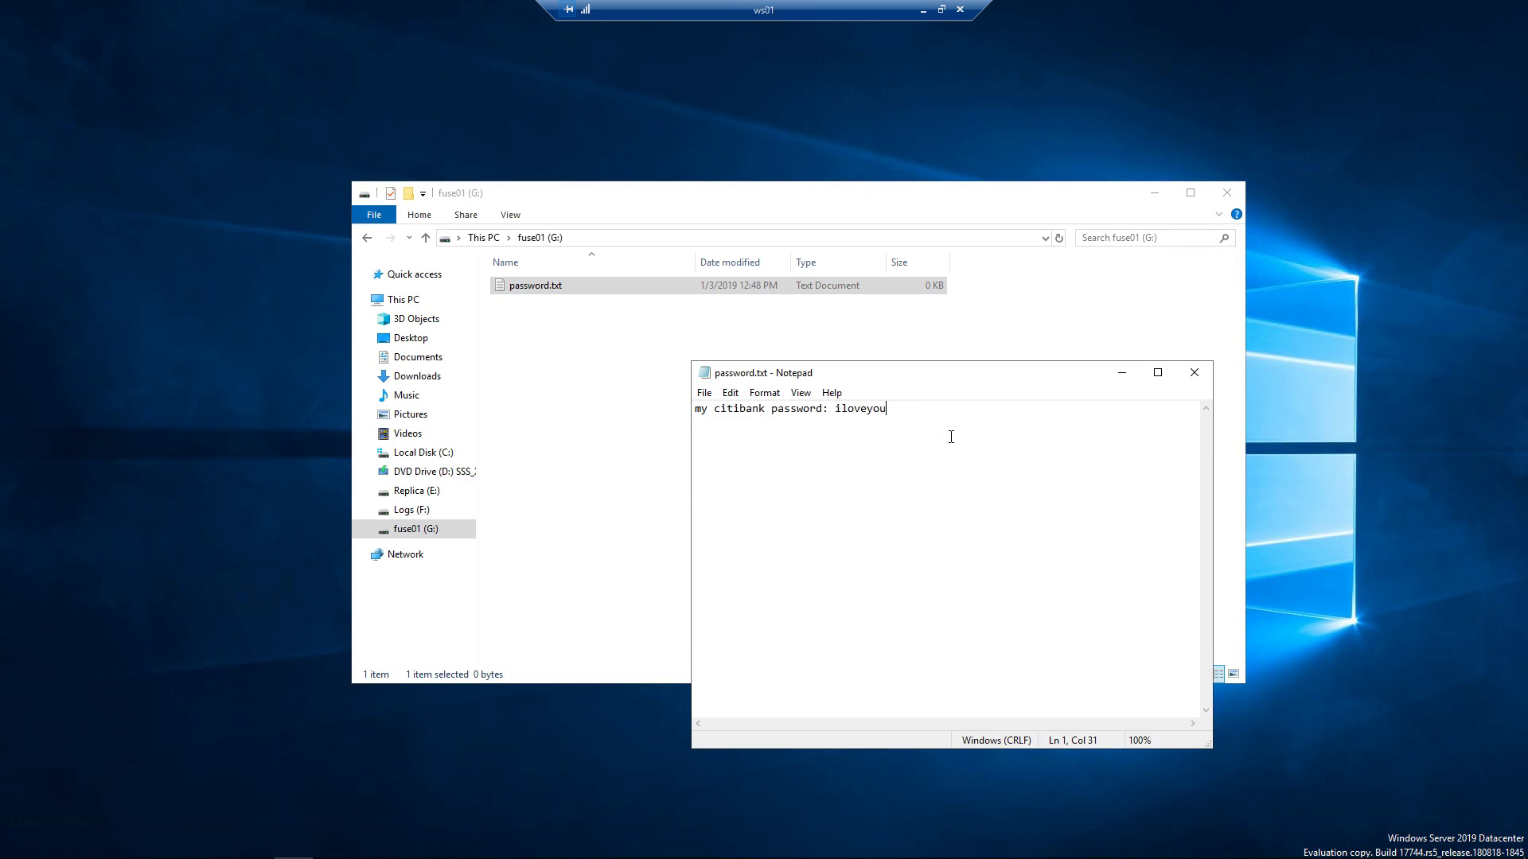
pyautogui.click(1193, 372)
pyautogui.click(541, 286)
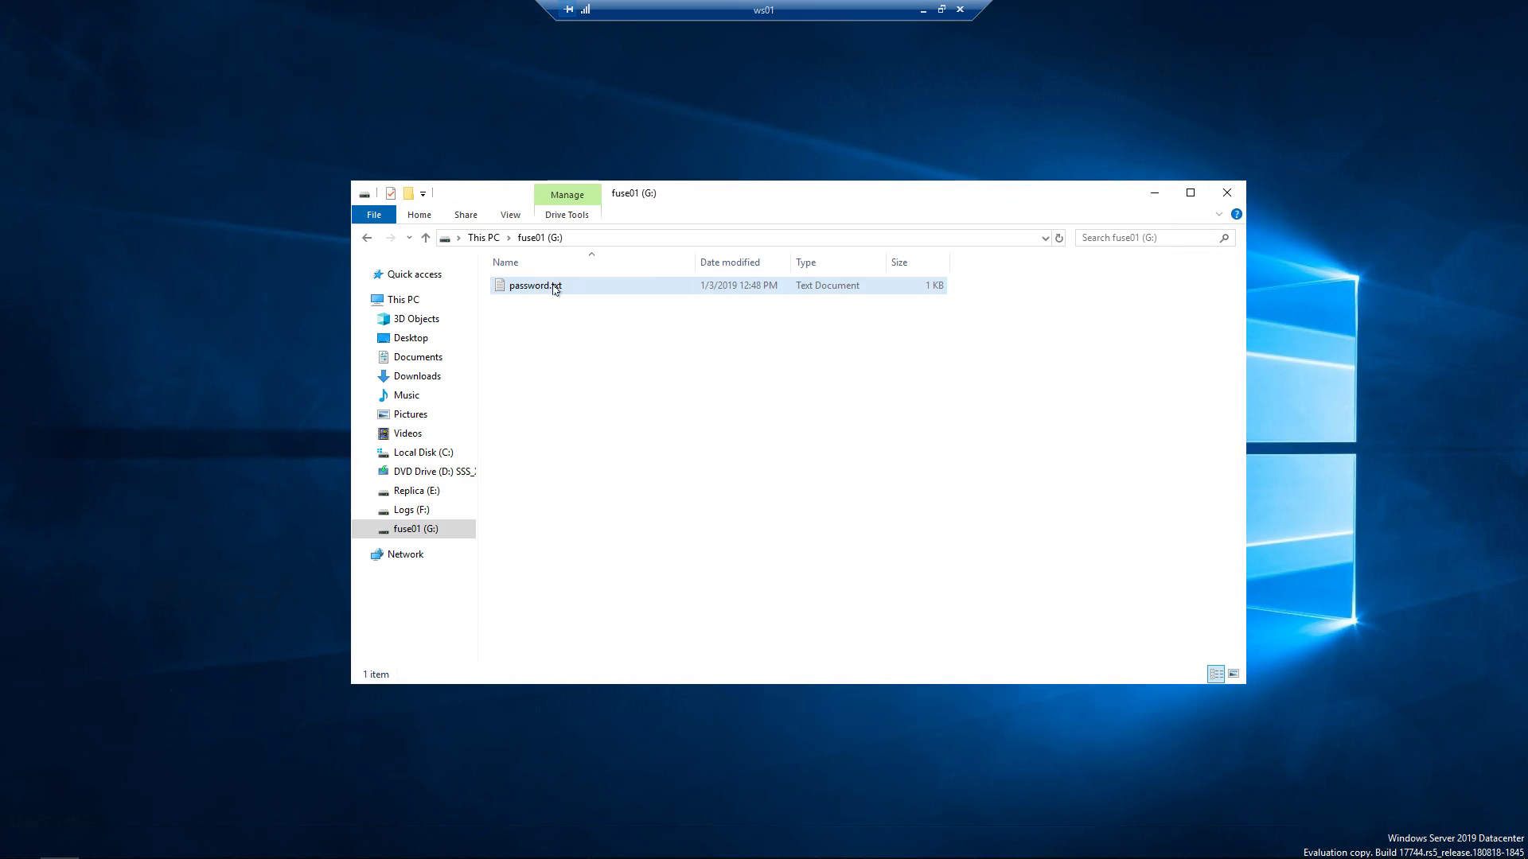
# Reopen password.txt on G: and confirm the note reads as plain text.
pyautogui.doubleClick(549, 287)
pyautogui.moveTo(937, 415); pyautogui.dragTo(607, 406)
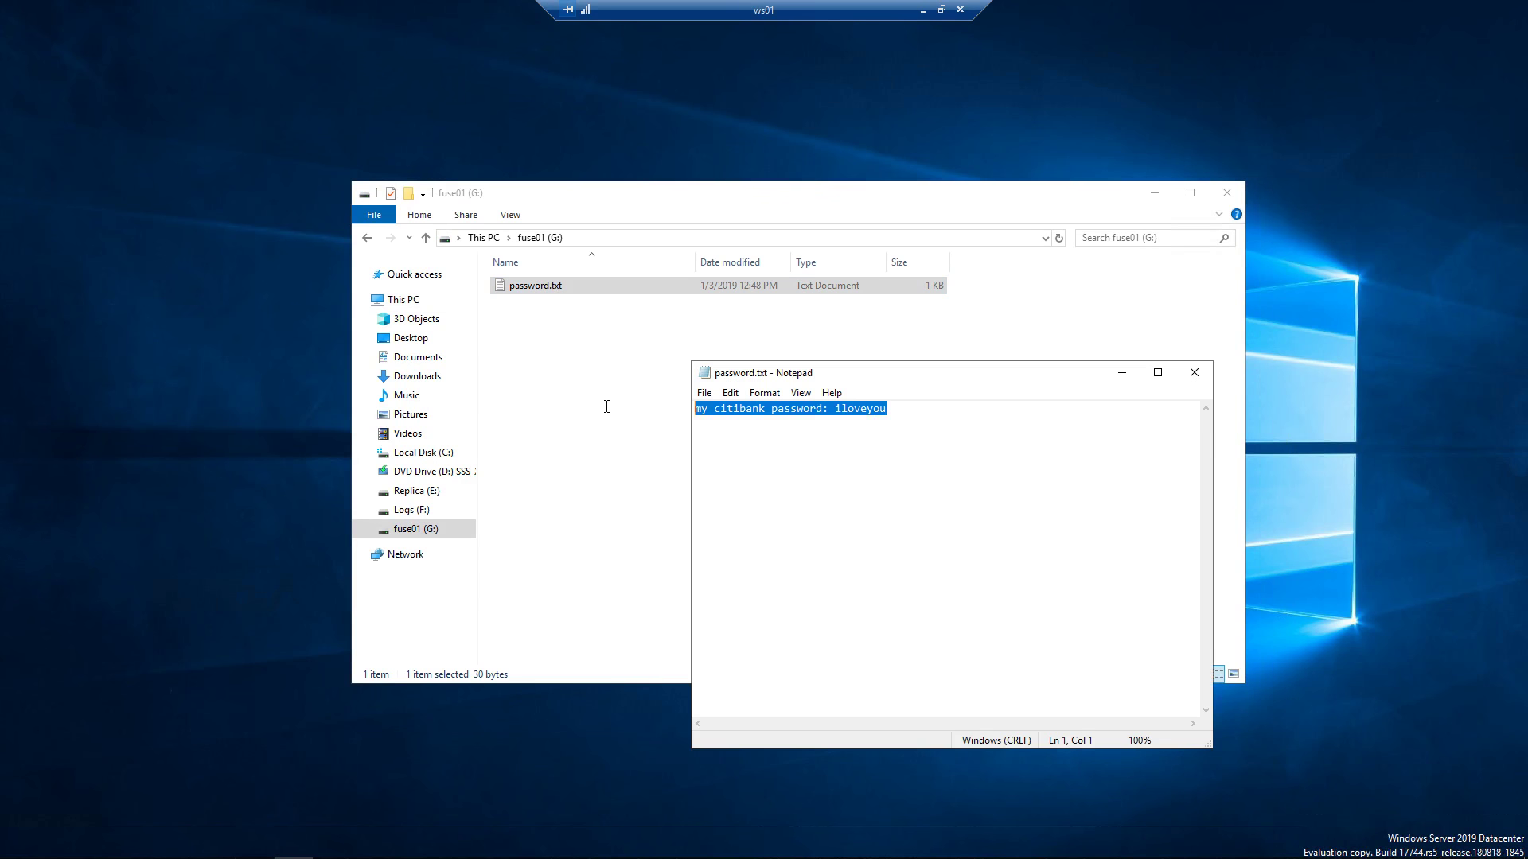
pyautogui.click(945, 477)
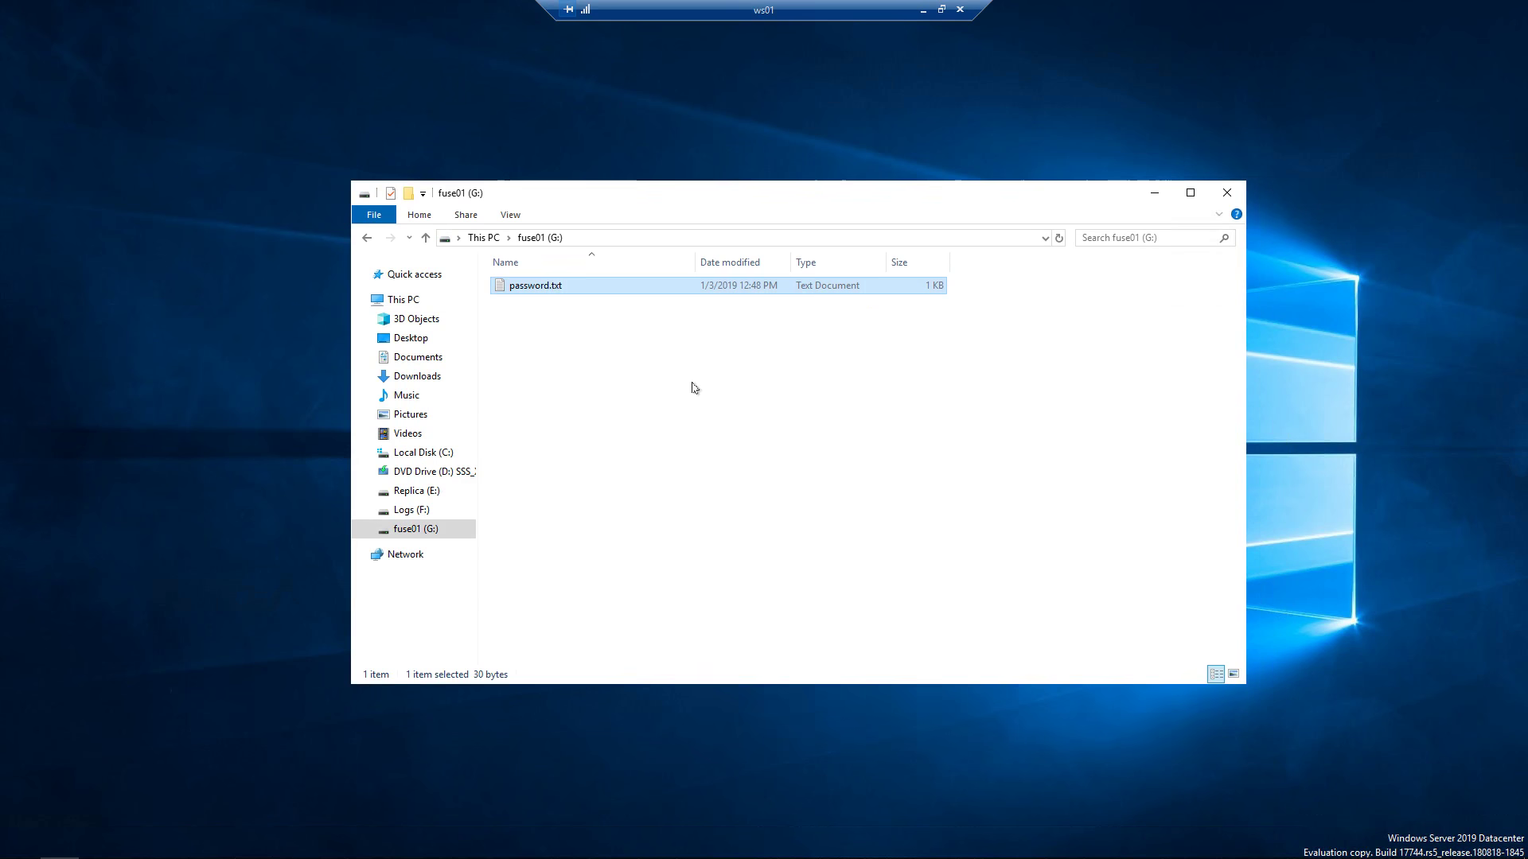
pyautogui.click(617, 413)
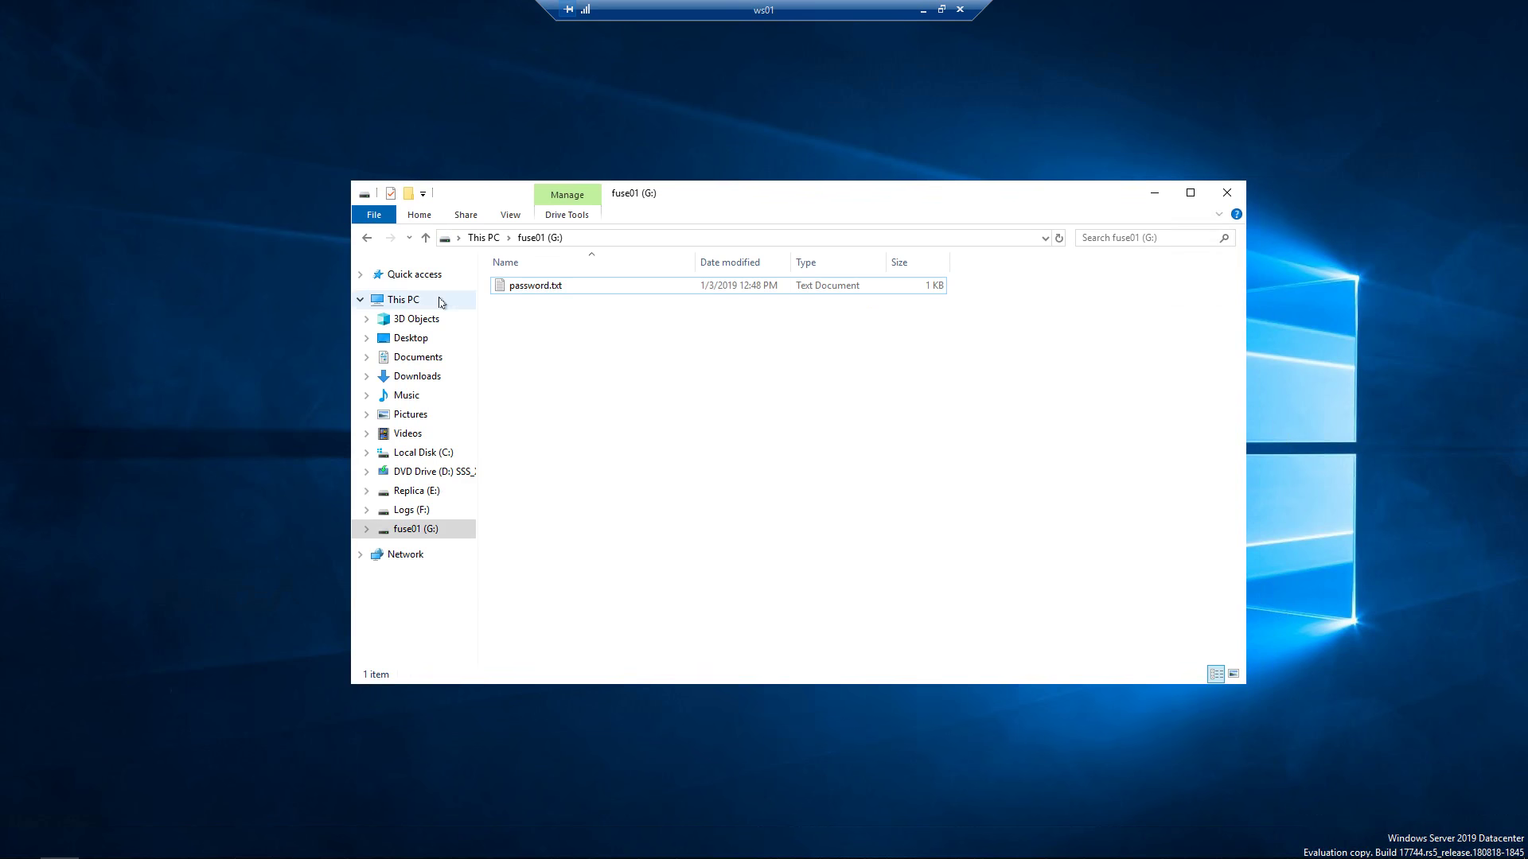
# Open password.txt on Replica (E:) to see it stored as garbled ciphertext.
pyautogui.click(437, 300)
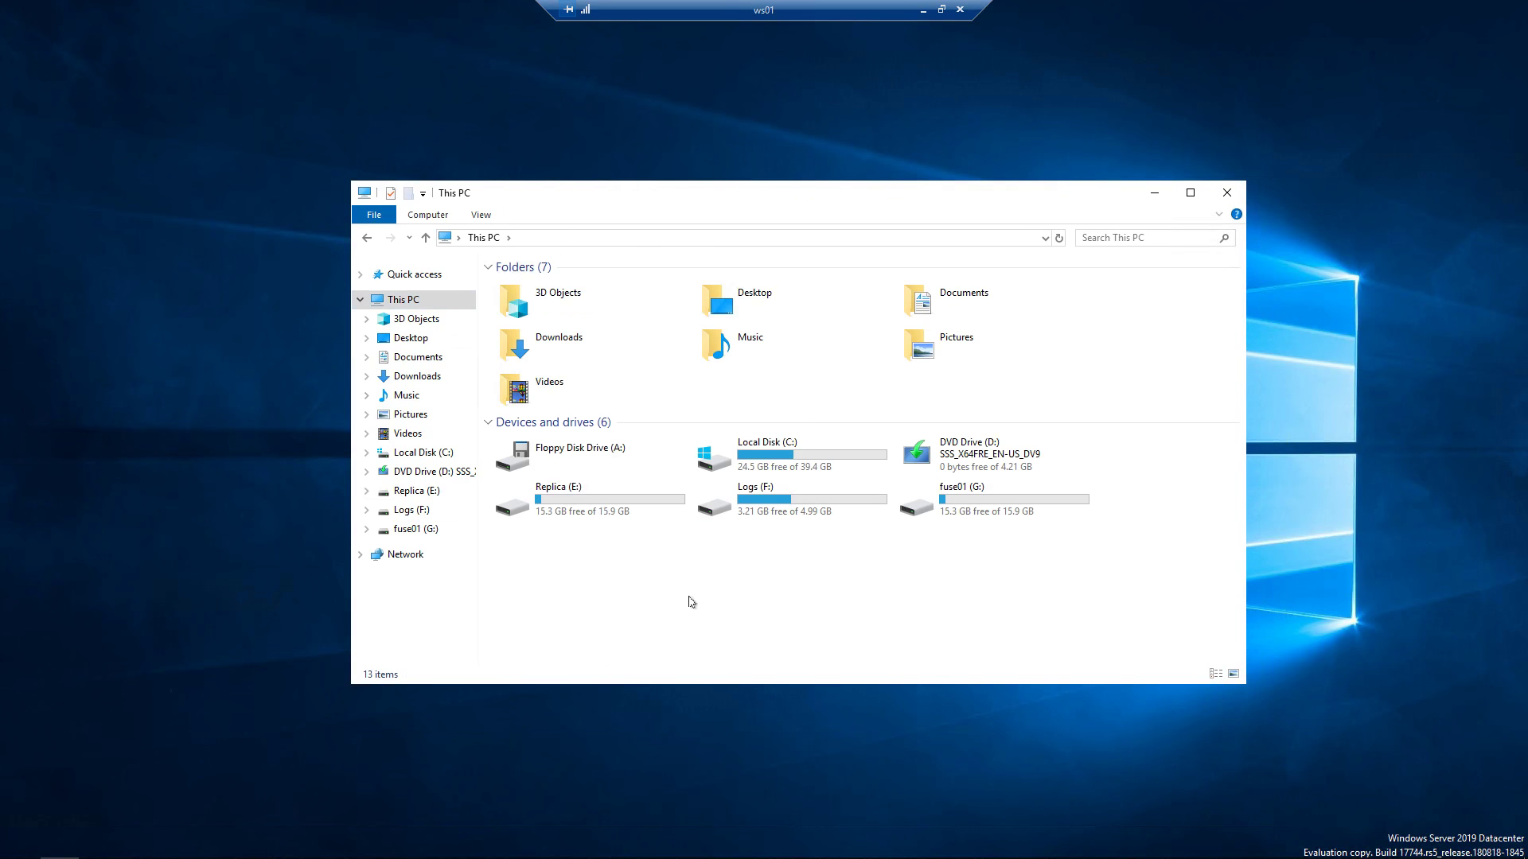
pyautogui.click(571, 498)
pyautogui.doubleClick(571, 498)
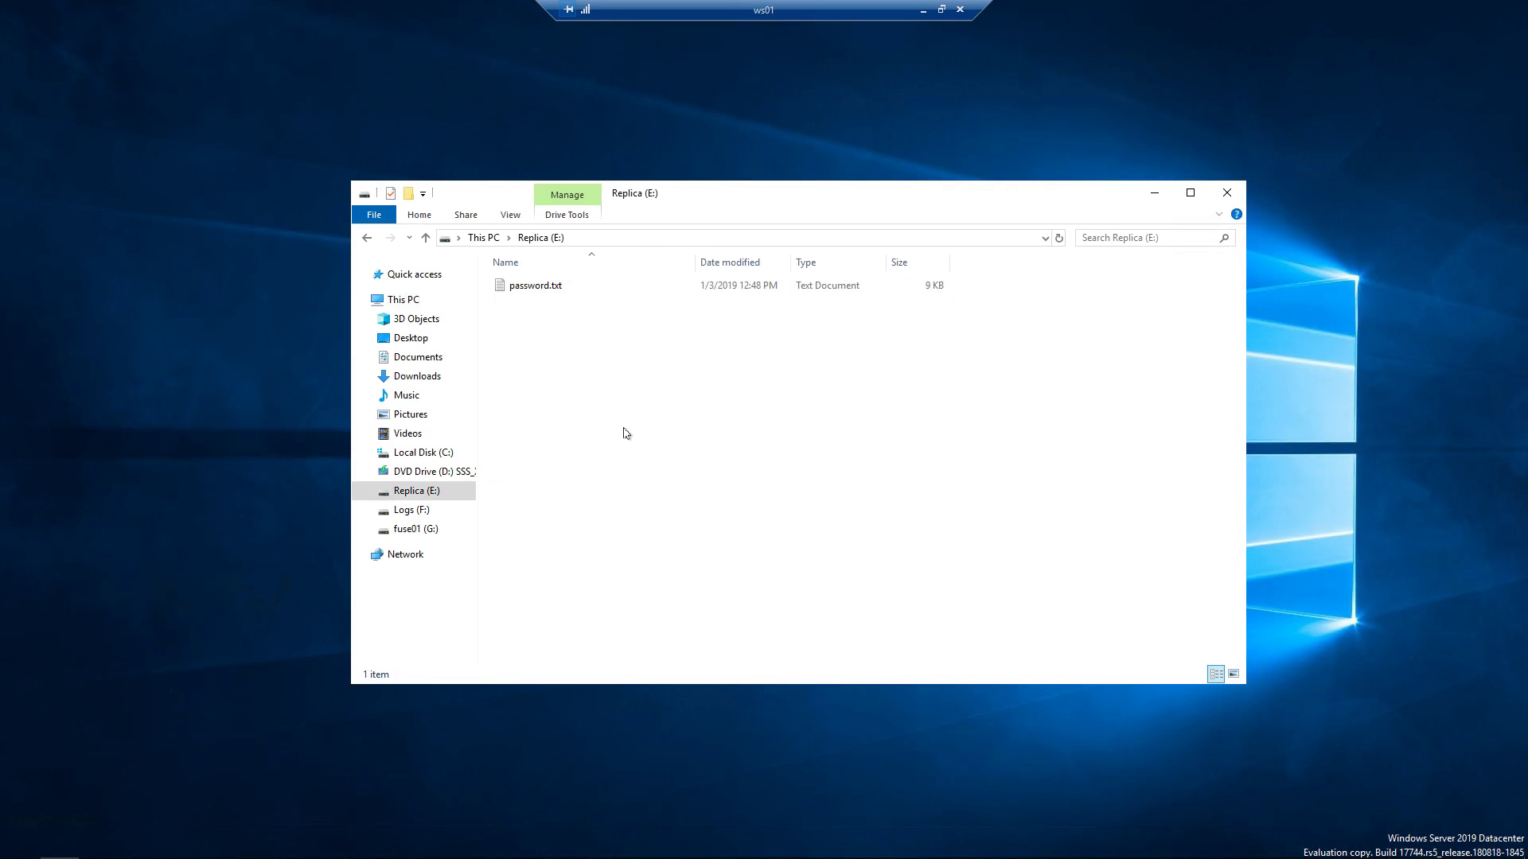
pyautogui.click(546, 289)
pyautogui.doubleClick(547, 292)
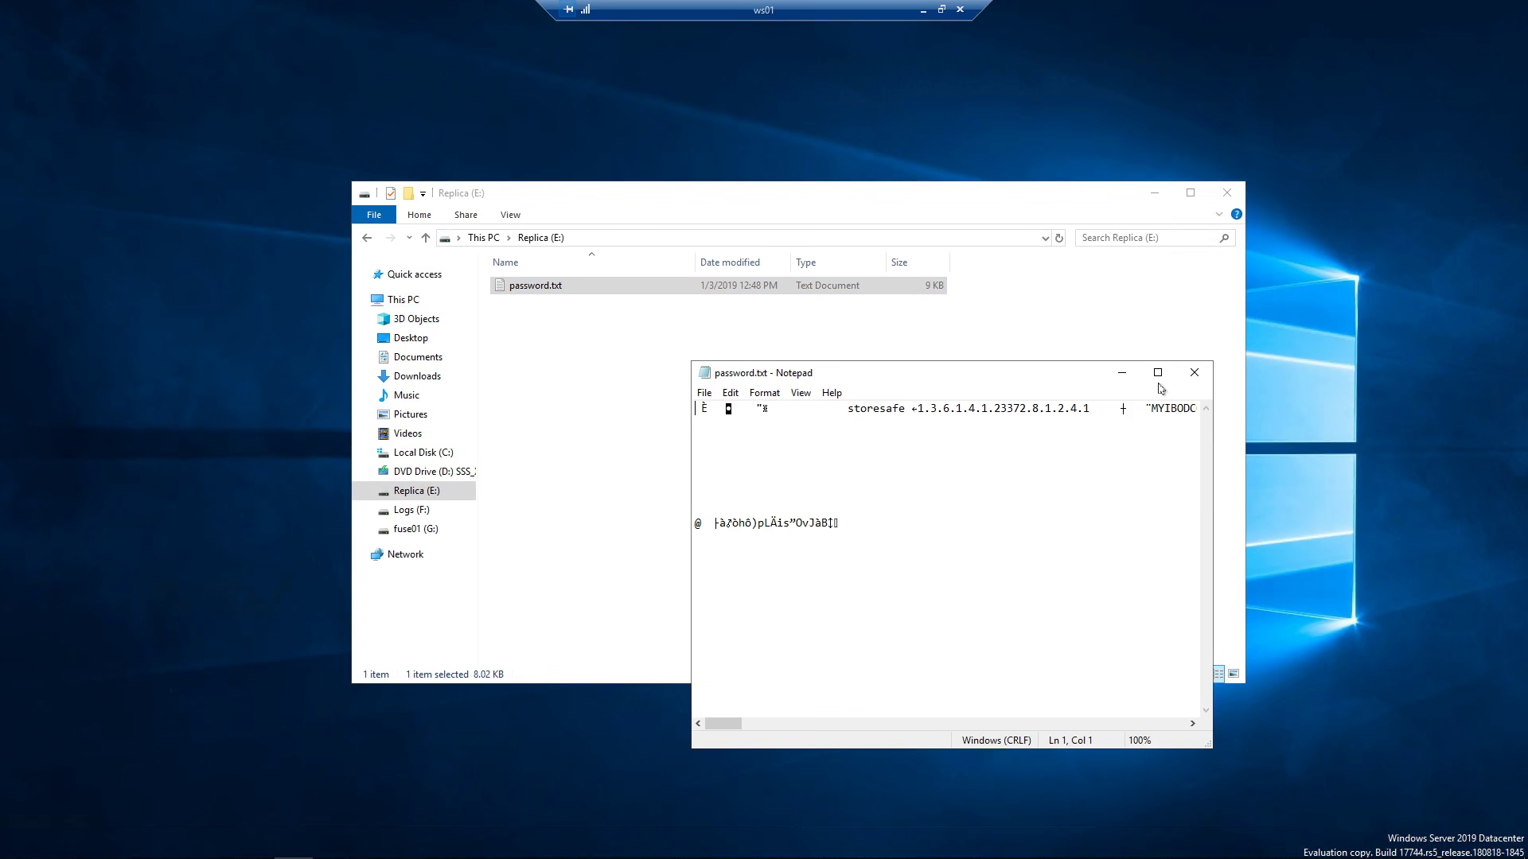
pyautogui.click(1196, 373)
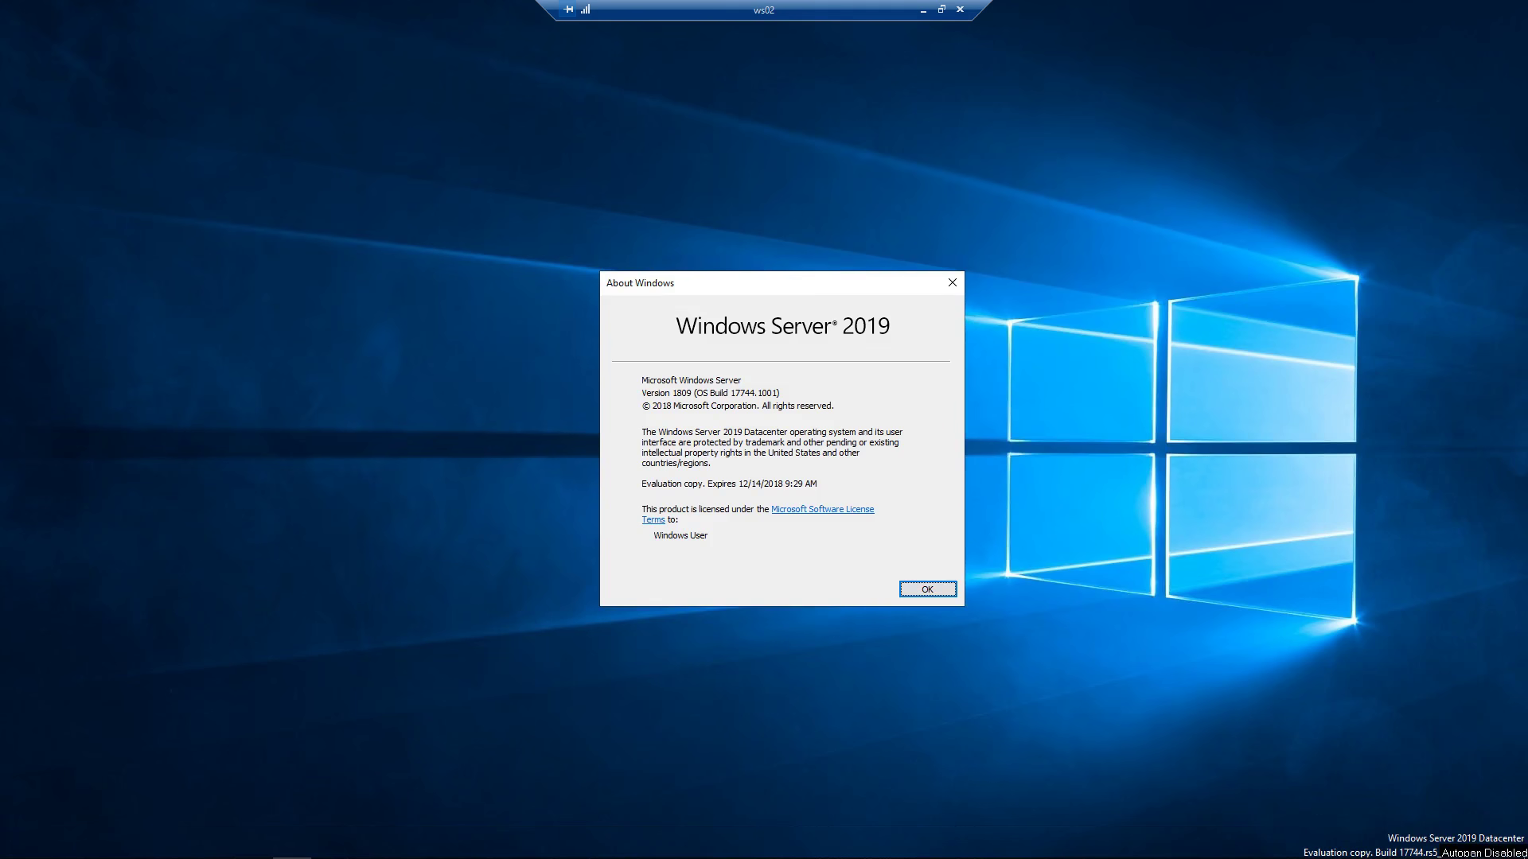
# Dismiss About Windows, then check ws02's Local Disk (E:) and Logs (F:) drives in File Explorer before closing it.
pyautogui.click(929, 587)
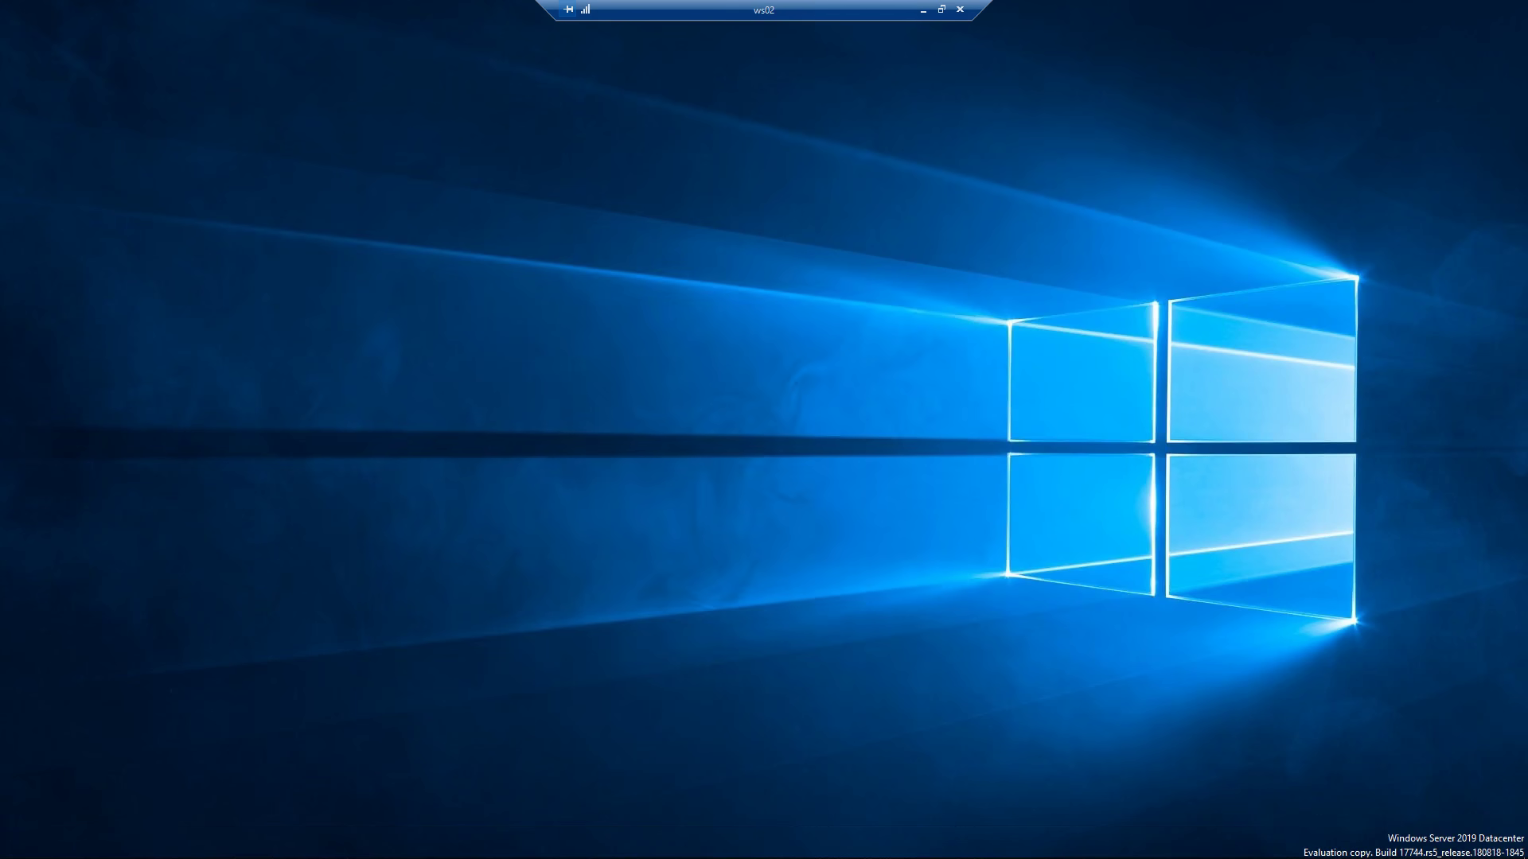
pyautogui.press('super+e')
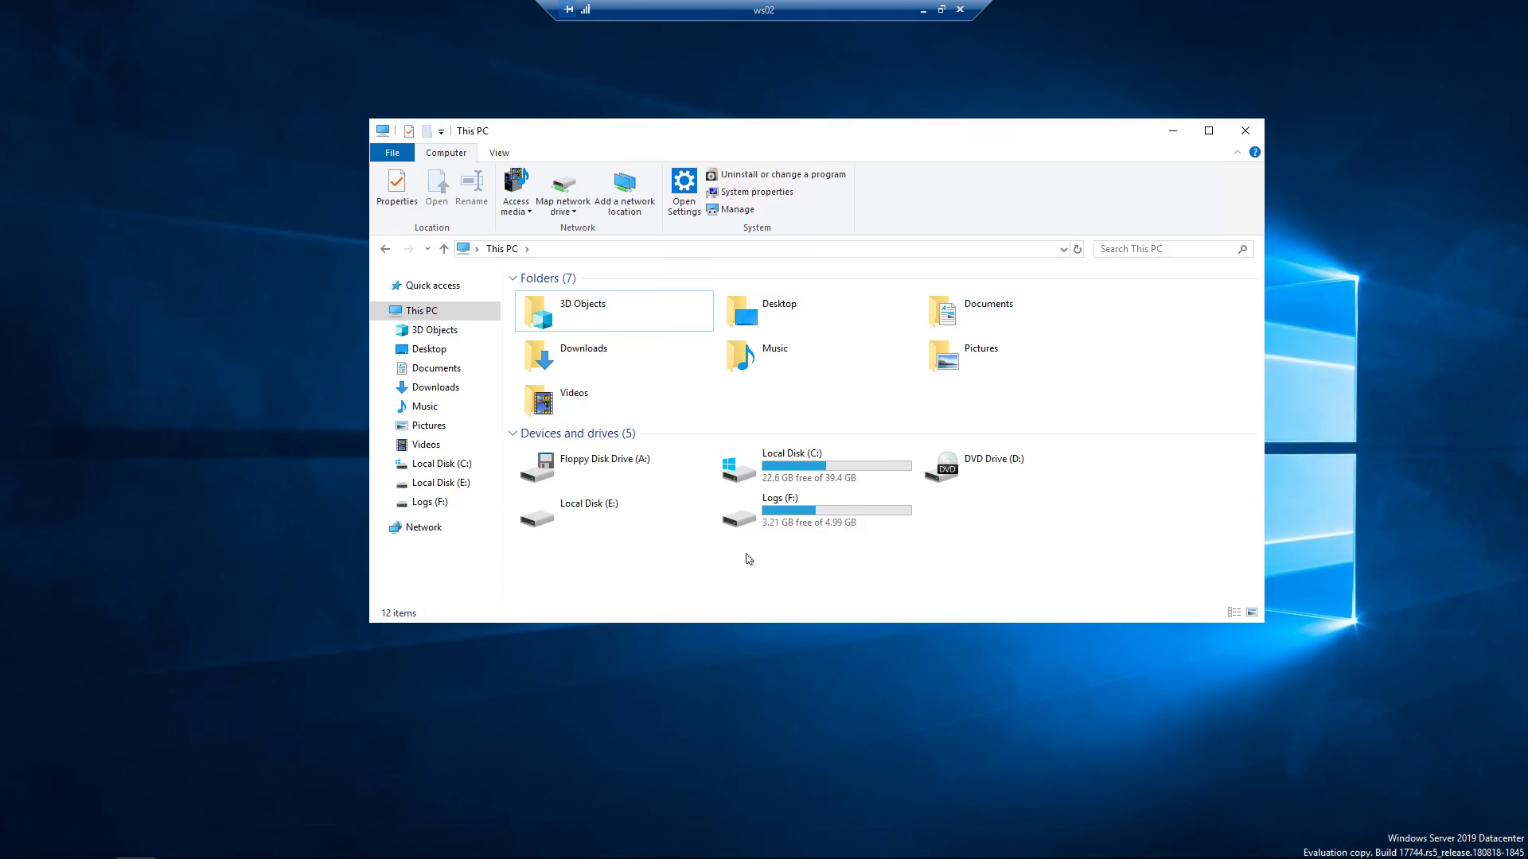
pyautogui.click(628, 526)
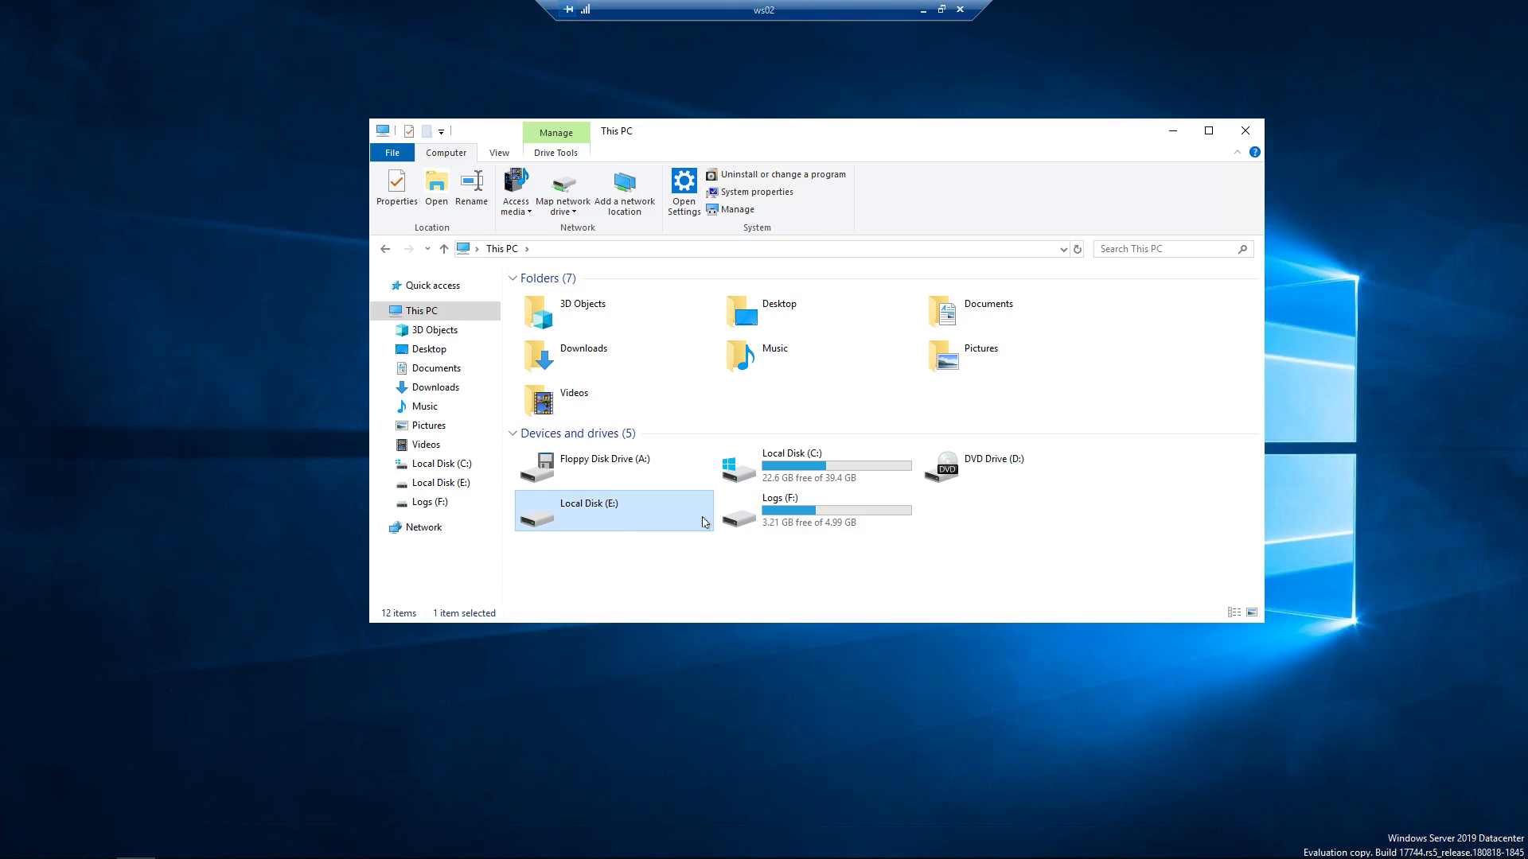
pyautogui.click(838, 518)
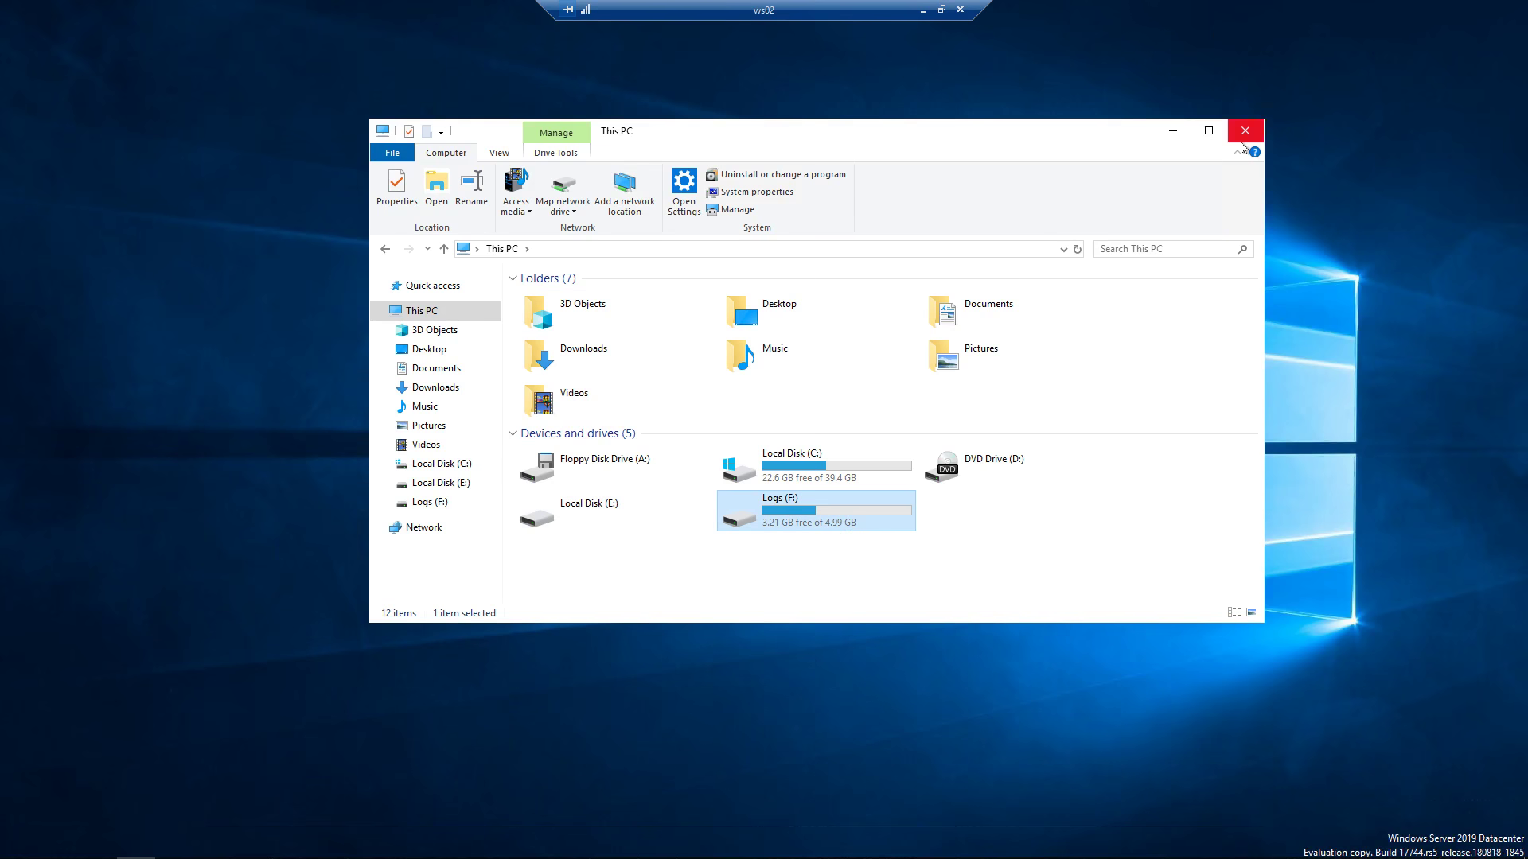
pyautogui.click(1245, 130)
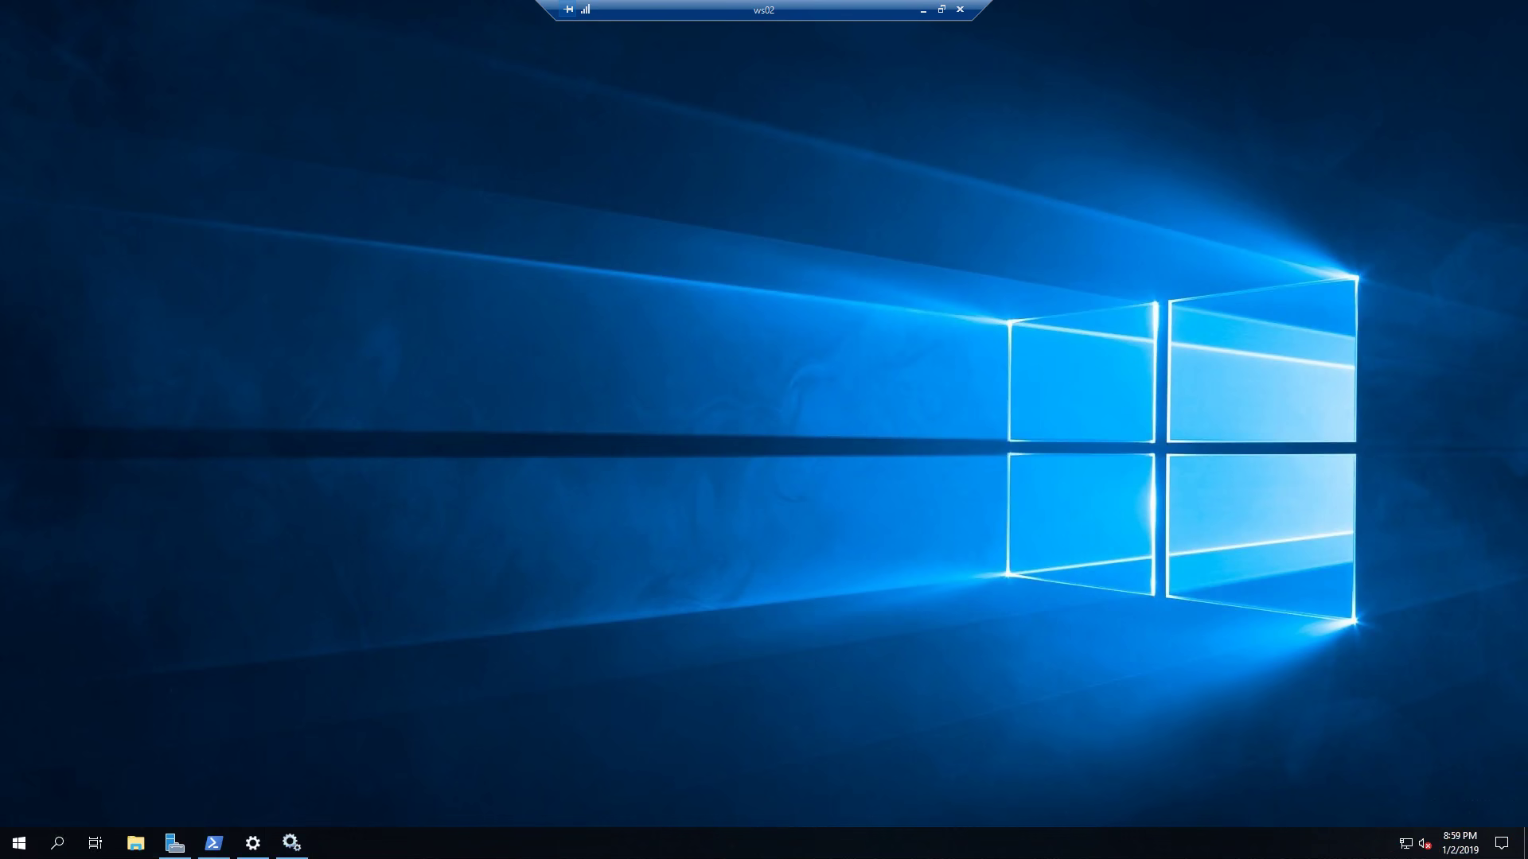
# In PowerShell on ws02, run get-SRGroup and get-SRPartnership, then clear the console.
pyautogui.click(213, 843)
pyautogui.write('get')
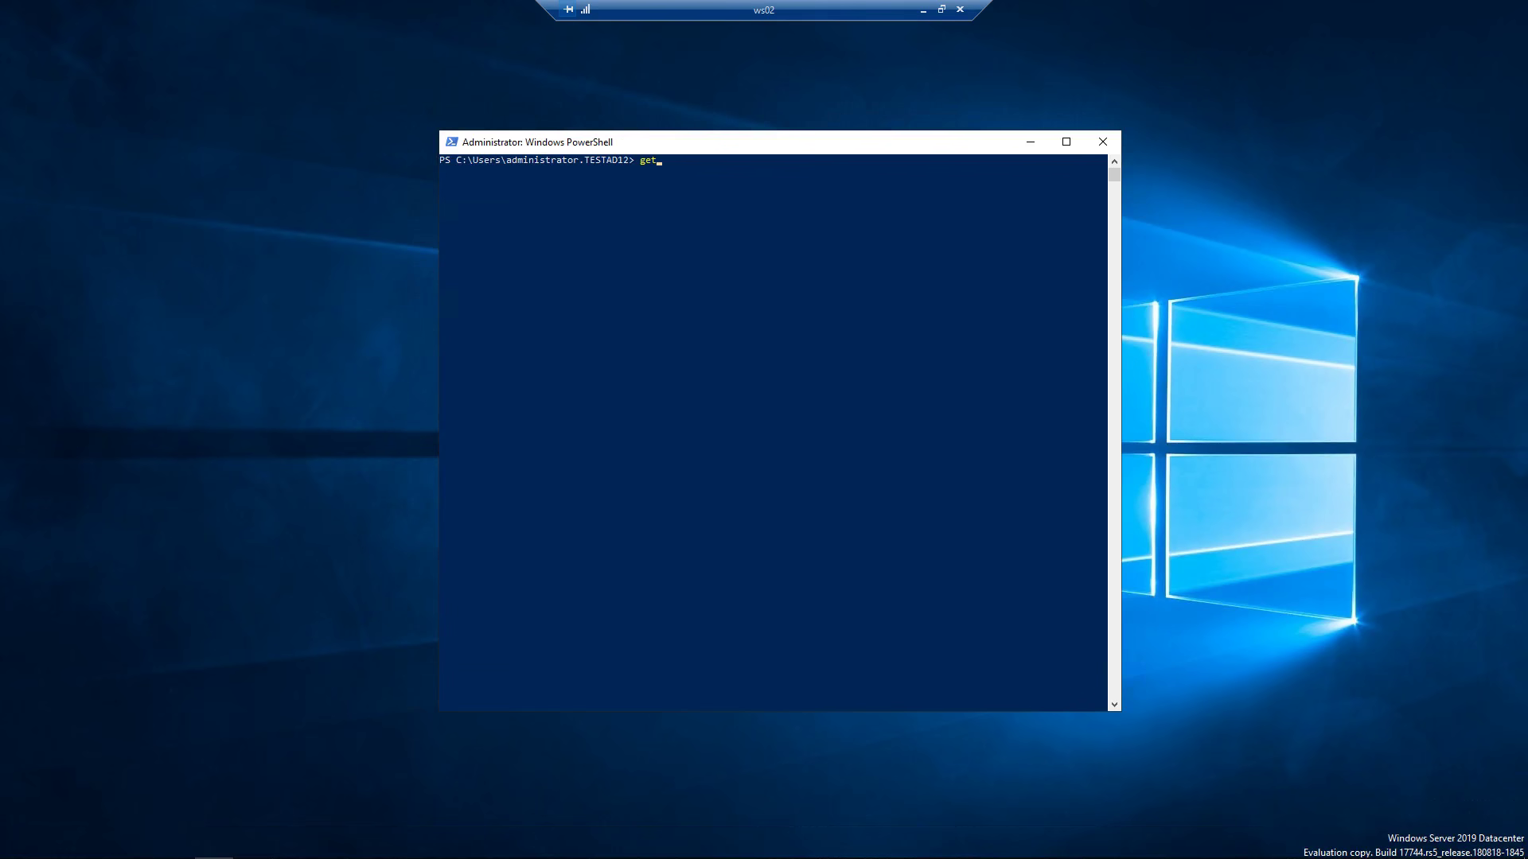
pyautogui.write('-SRGroup')
pyautogui.press('Return')
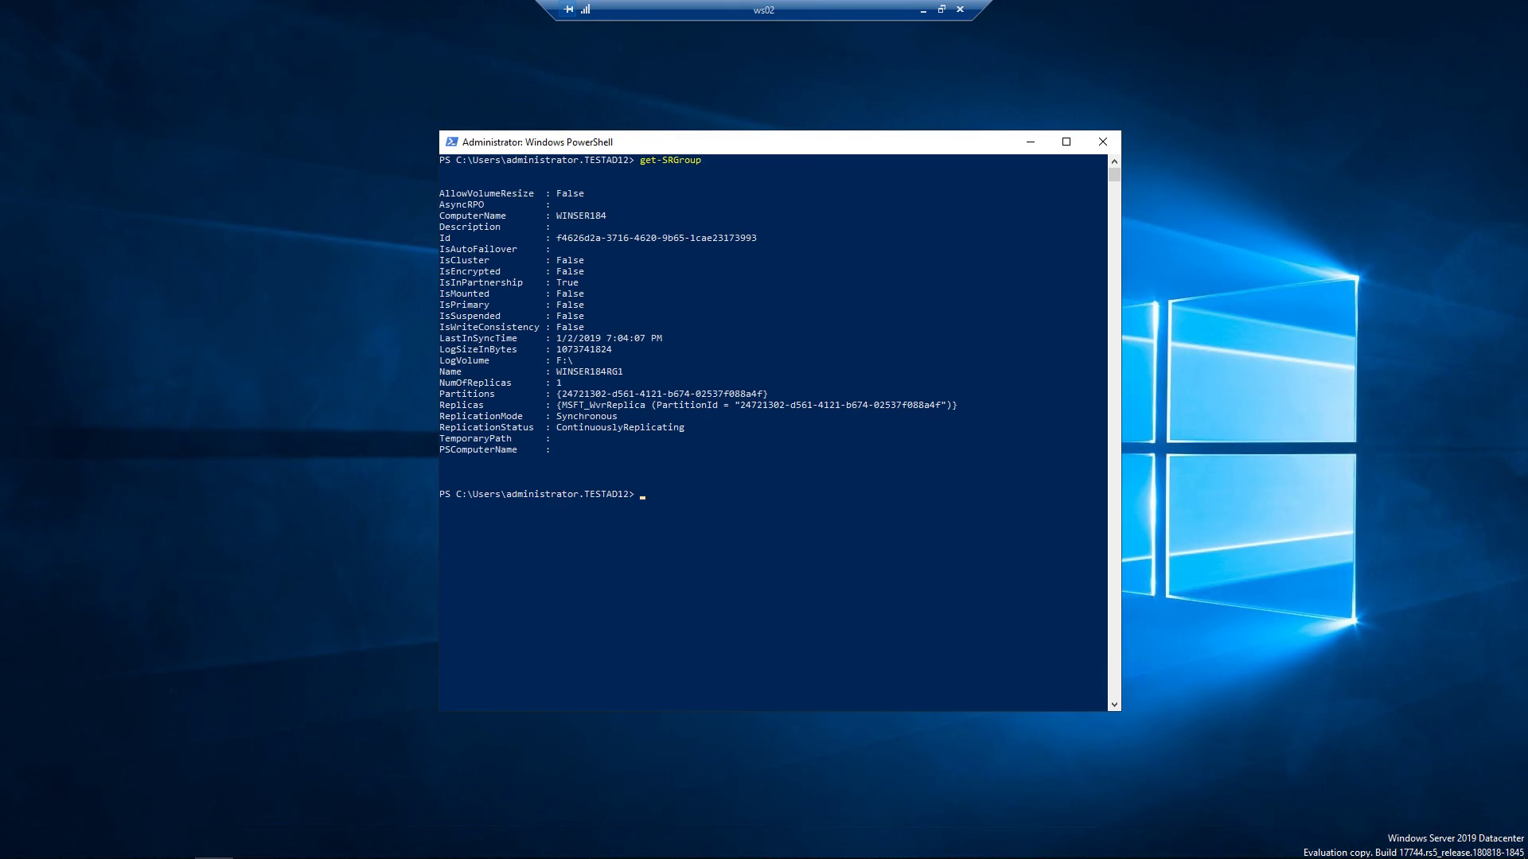
pyautogui.write('get-SRPartnership')
pyautogui.press('Return')
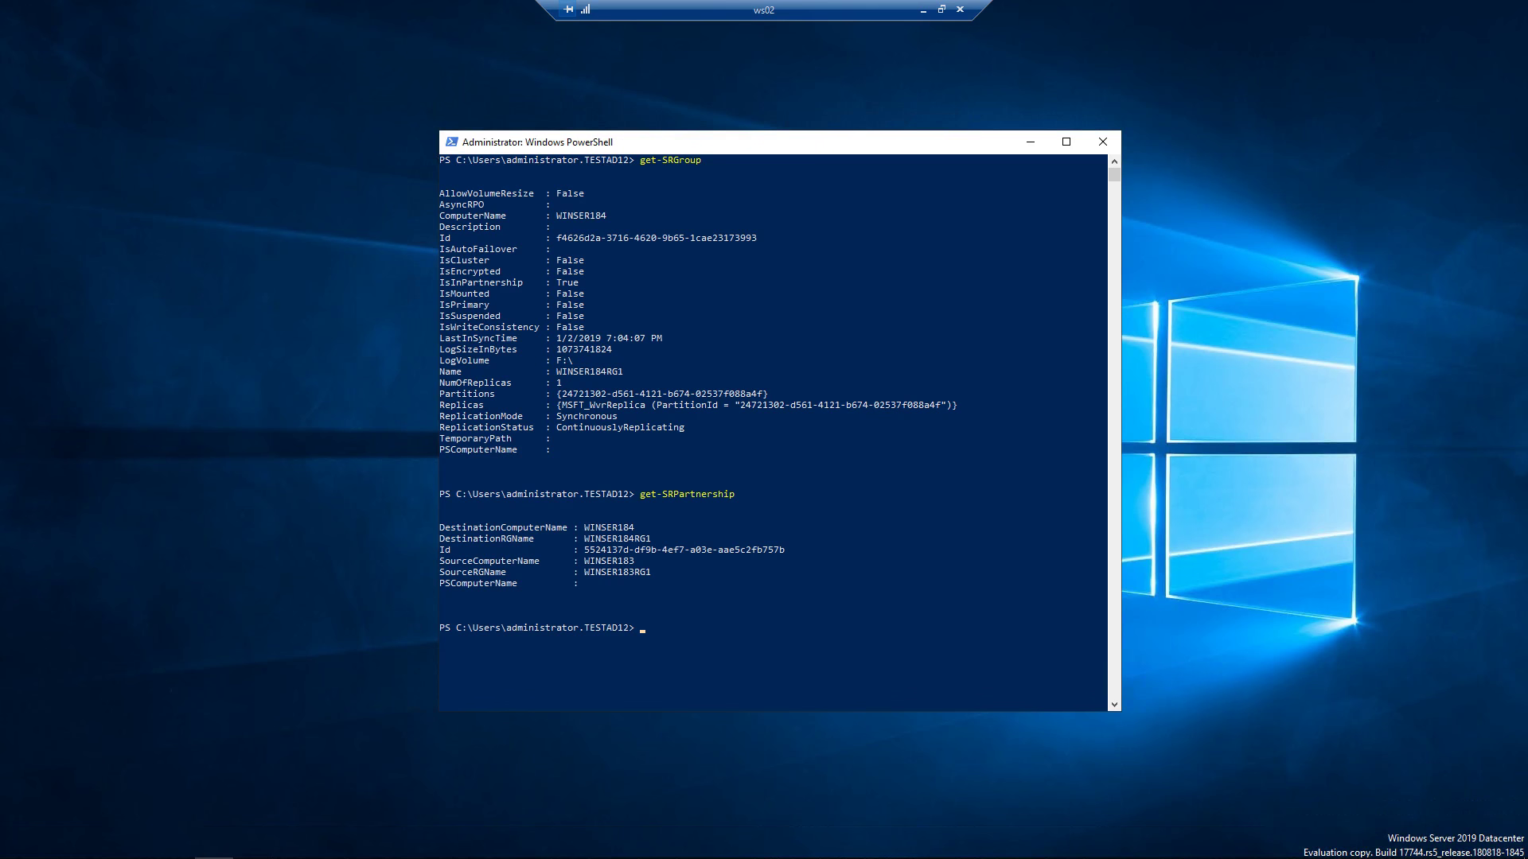
pyautogui.write('clear')
pyautogui.press('Return')
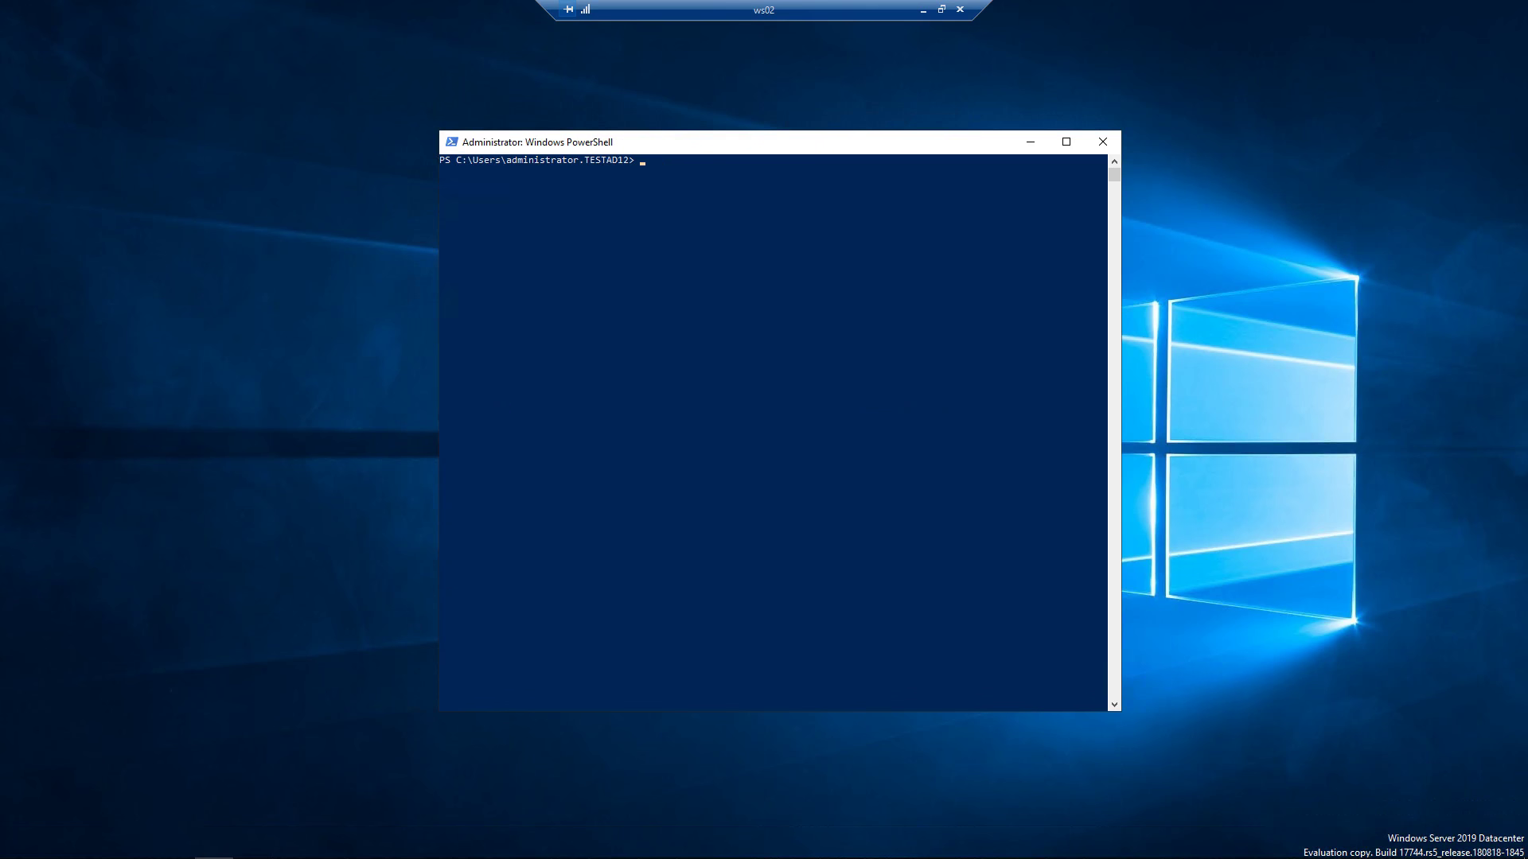
# Remove the partnership with 'get-SRPartnership | Remove-SRPartnership -confirm:$false', then select Replica (E:).
pyautogui.click(724, 206)
pyautogui.write('get-SR')
pyautogui.write('Partnership | Remove-SRPartnership')
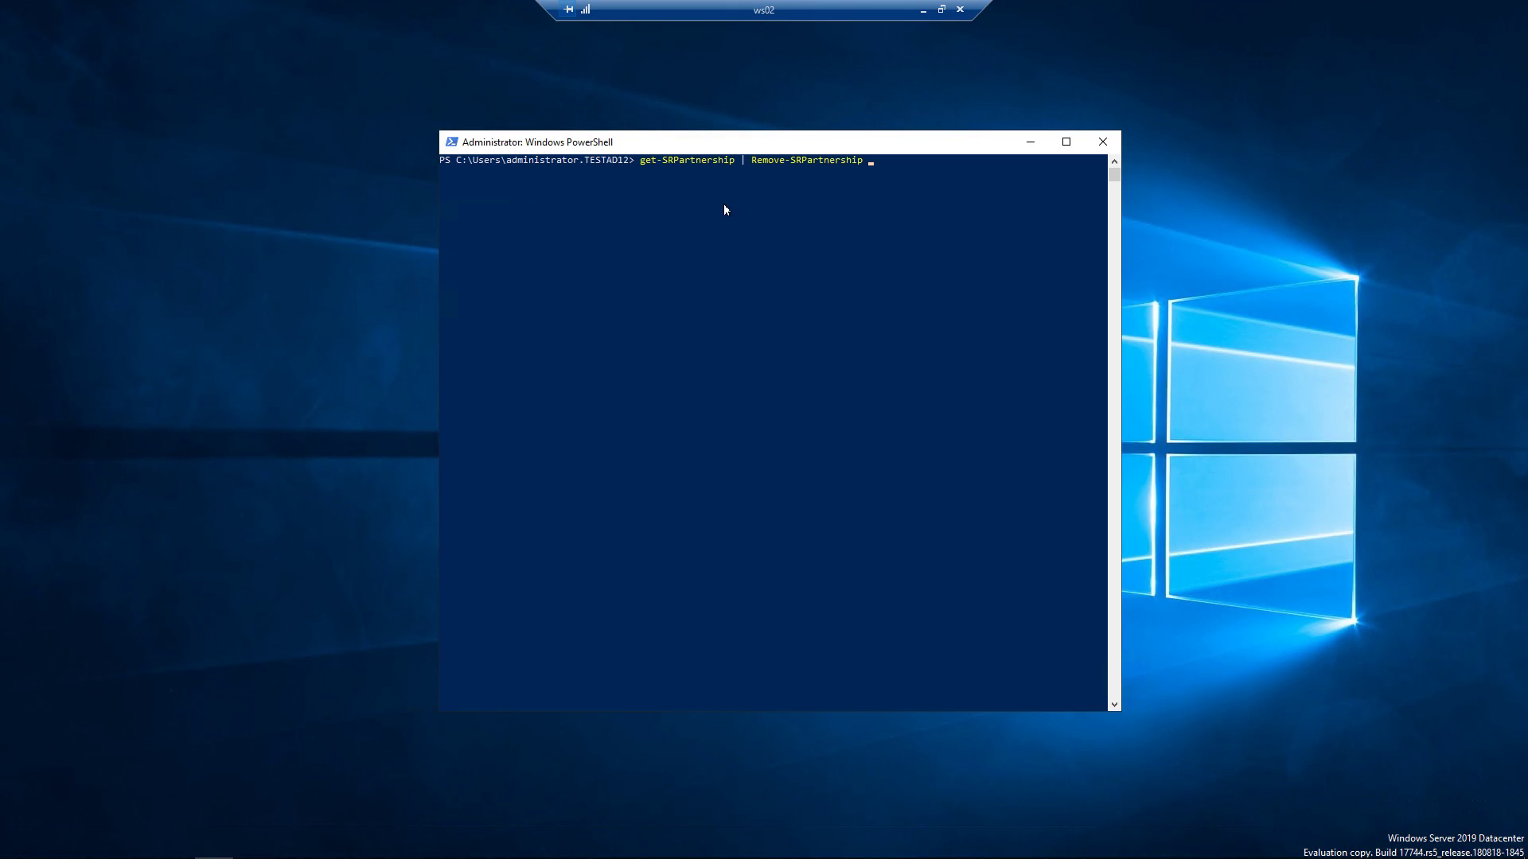
pyautogui.write(' -confirm:$false')
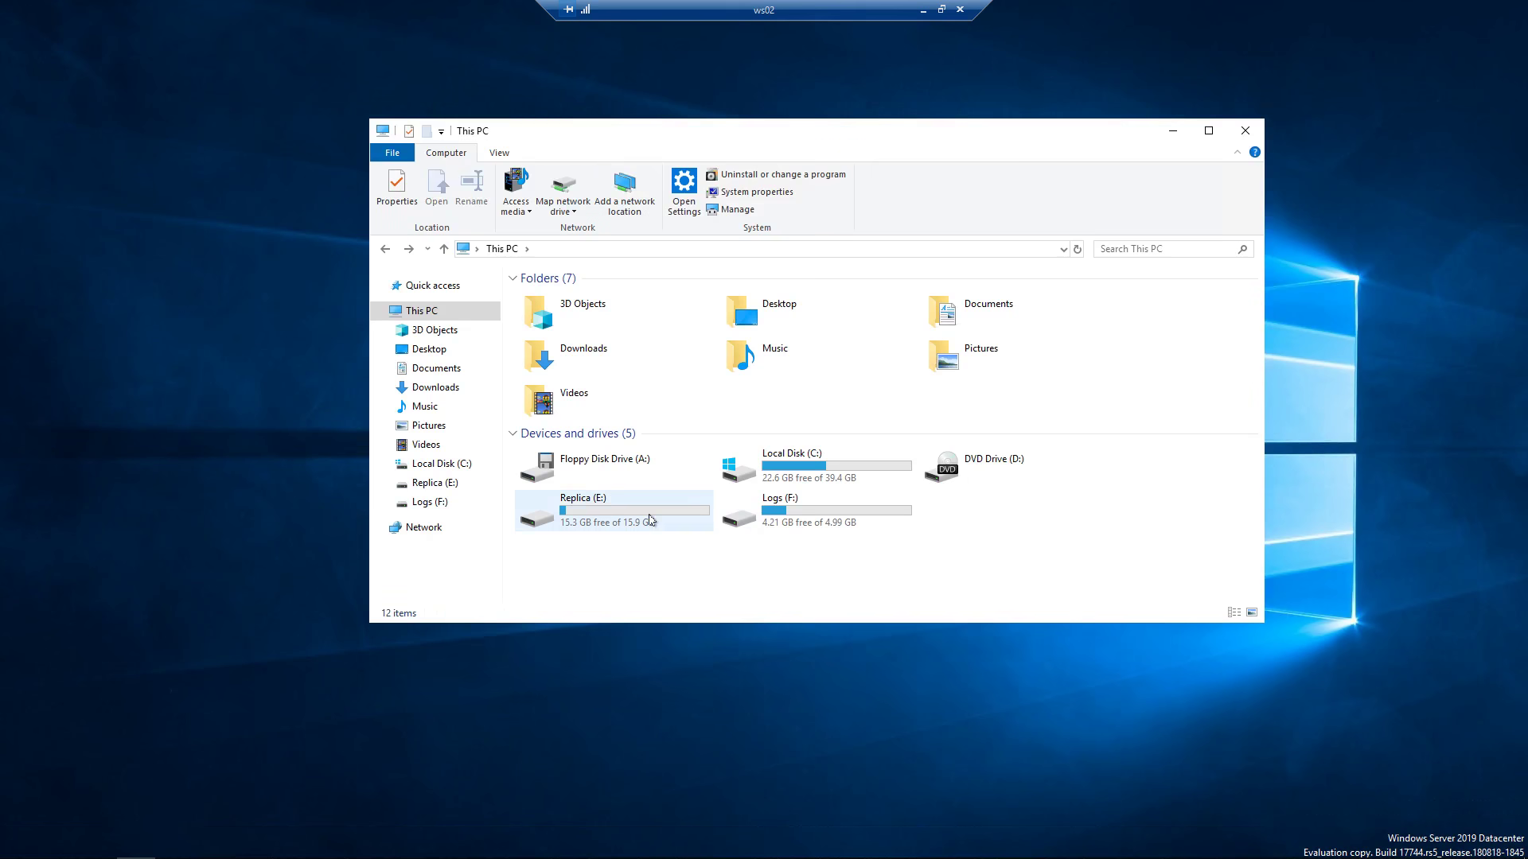
pyautogui.click(651, 520)
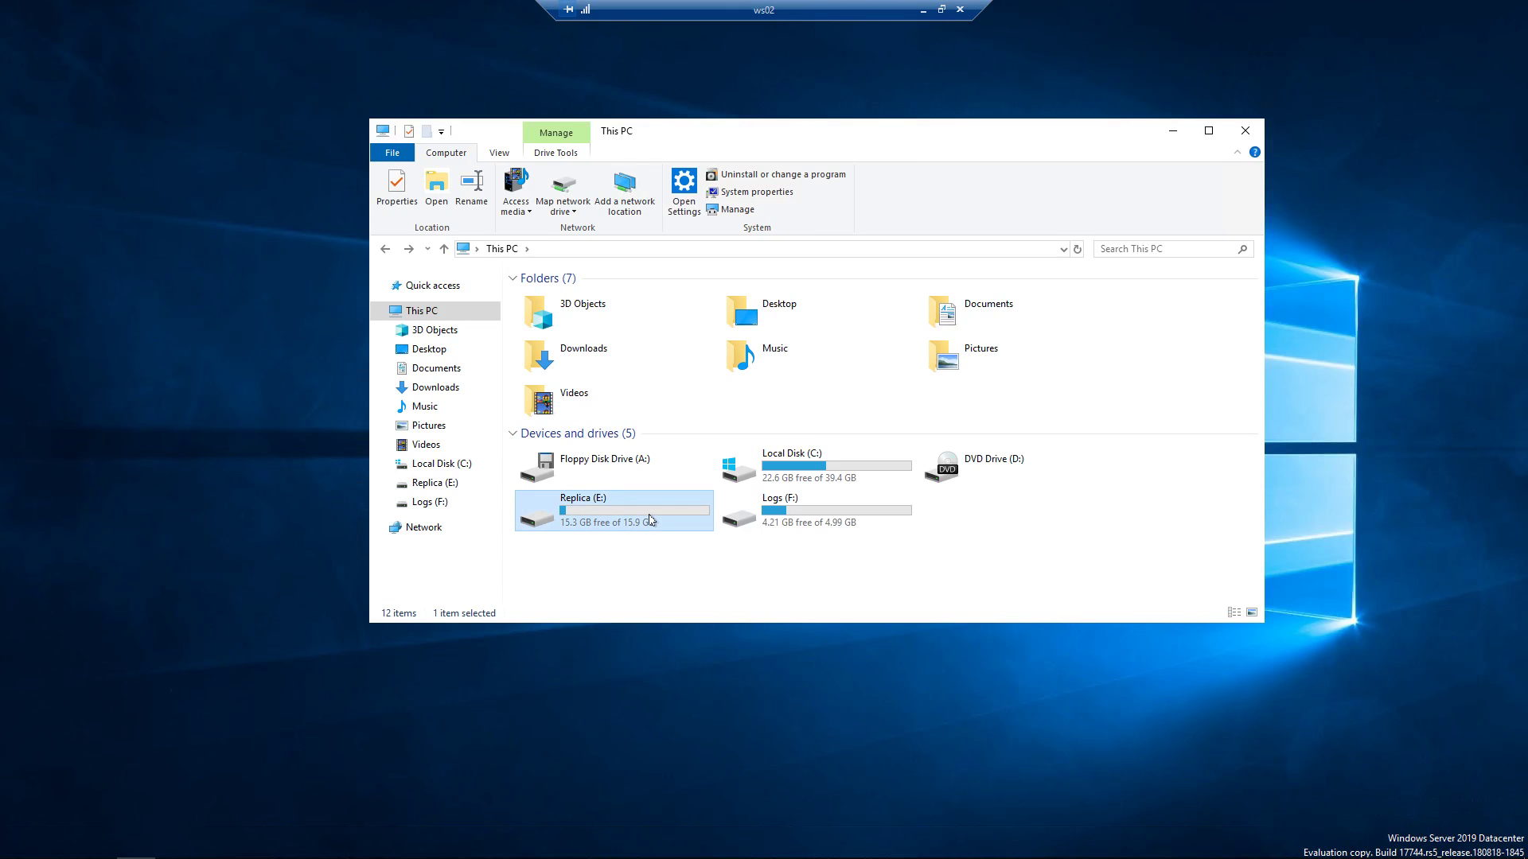
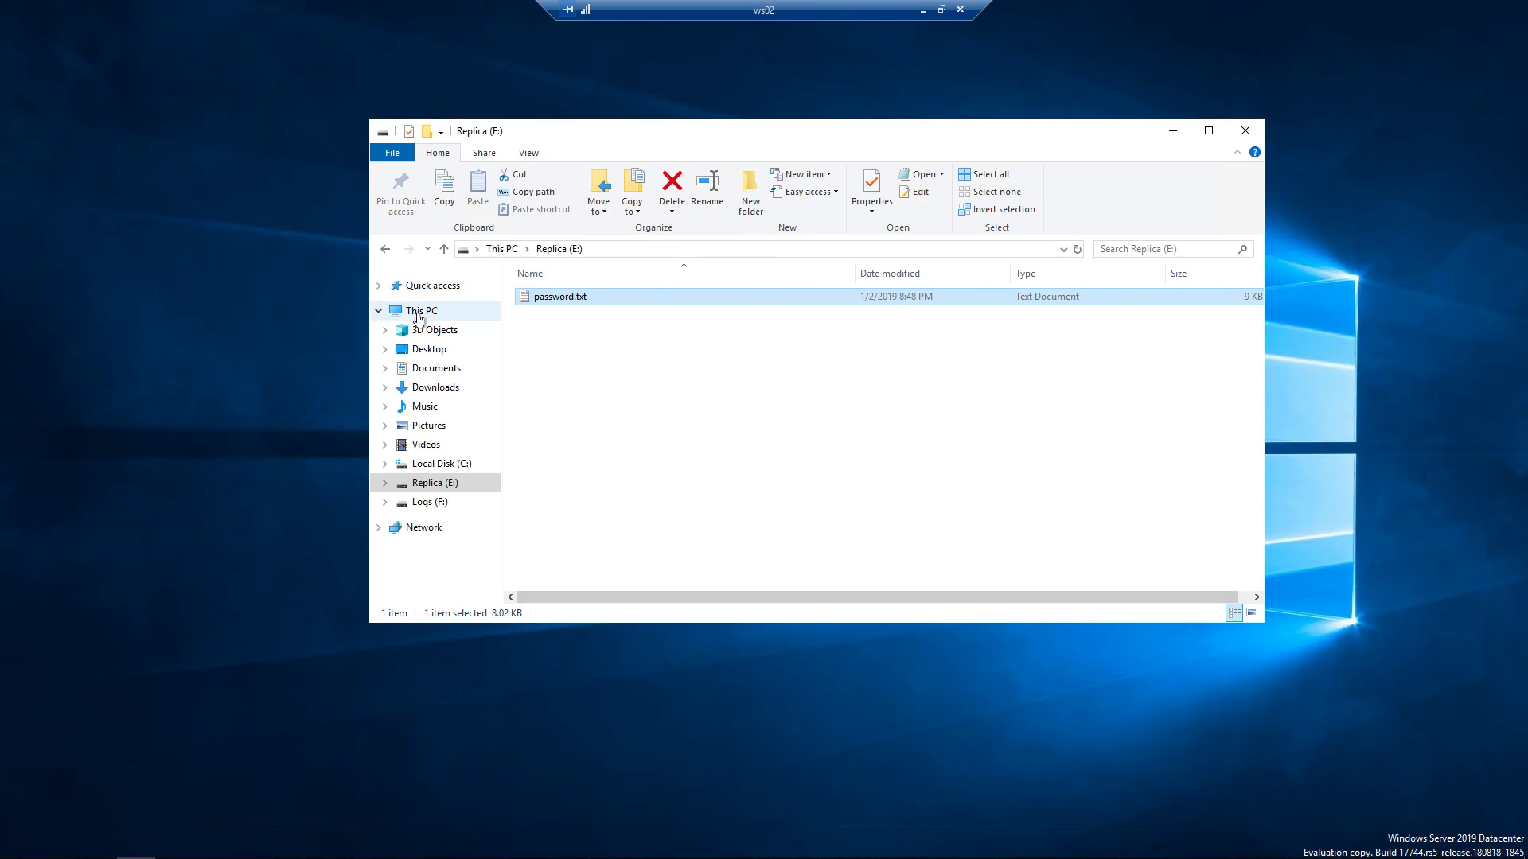
# Return File Explorer from Replica (E:) to This PC and minimize the window.
pyautogui.click(420, 312)
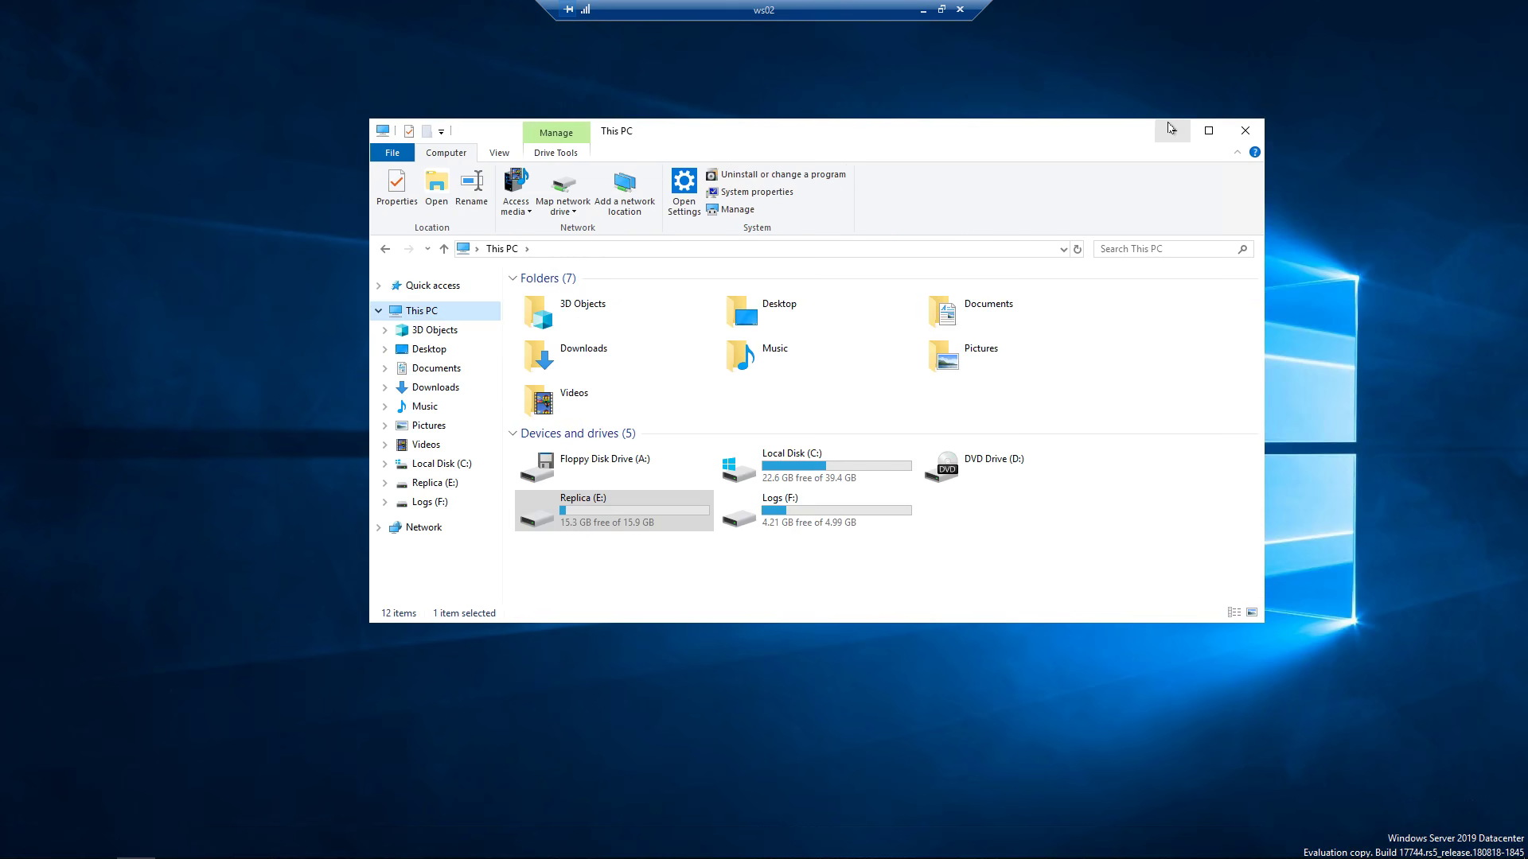
pyautogui.click(1170, 128)
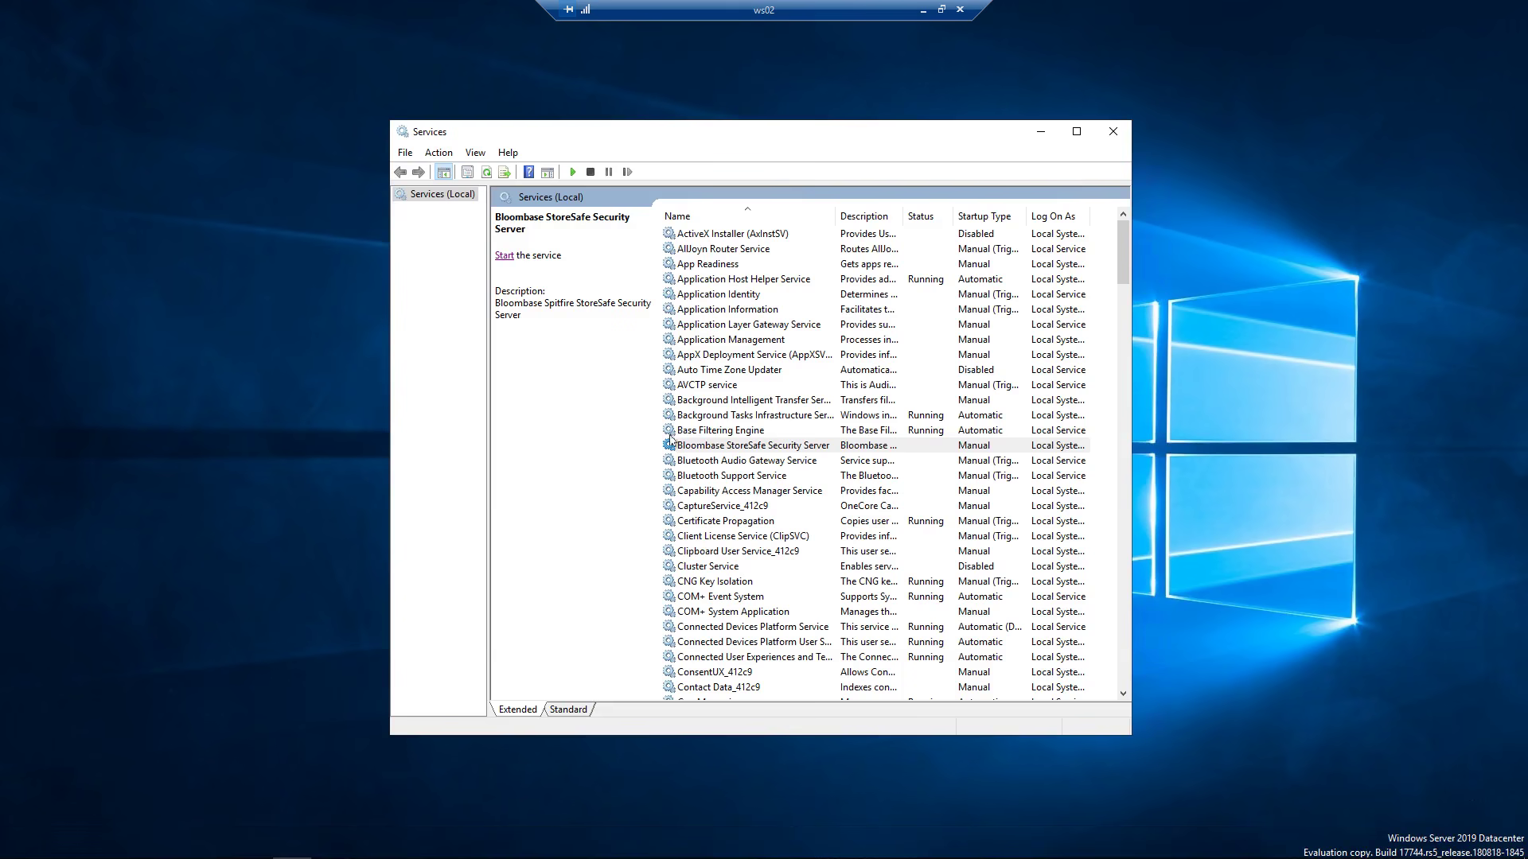
# Start the Bloombase StoreSafe Security Server service from its Properties, then minimize Services.
pyautogui.click(736, 448)
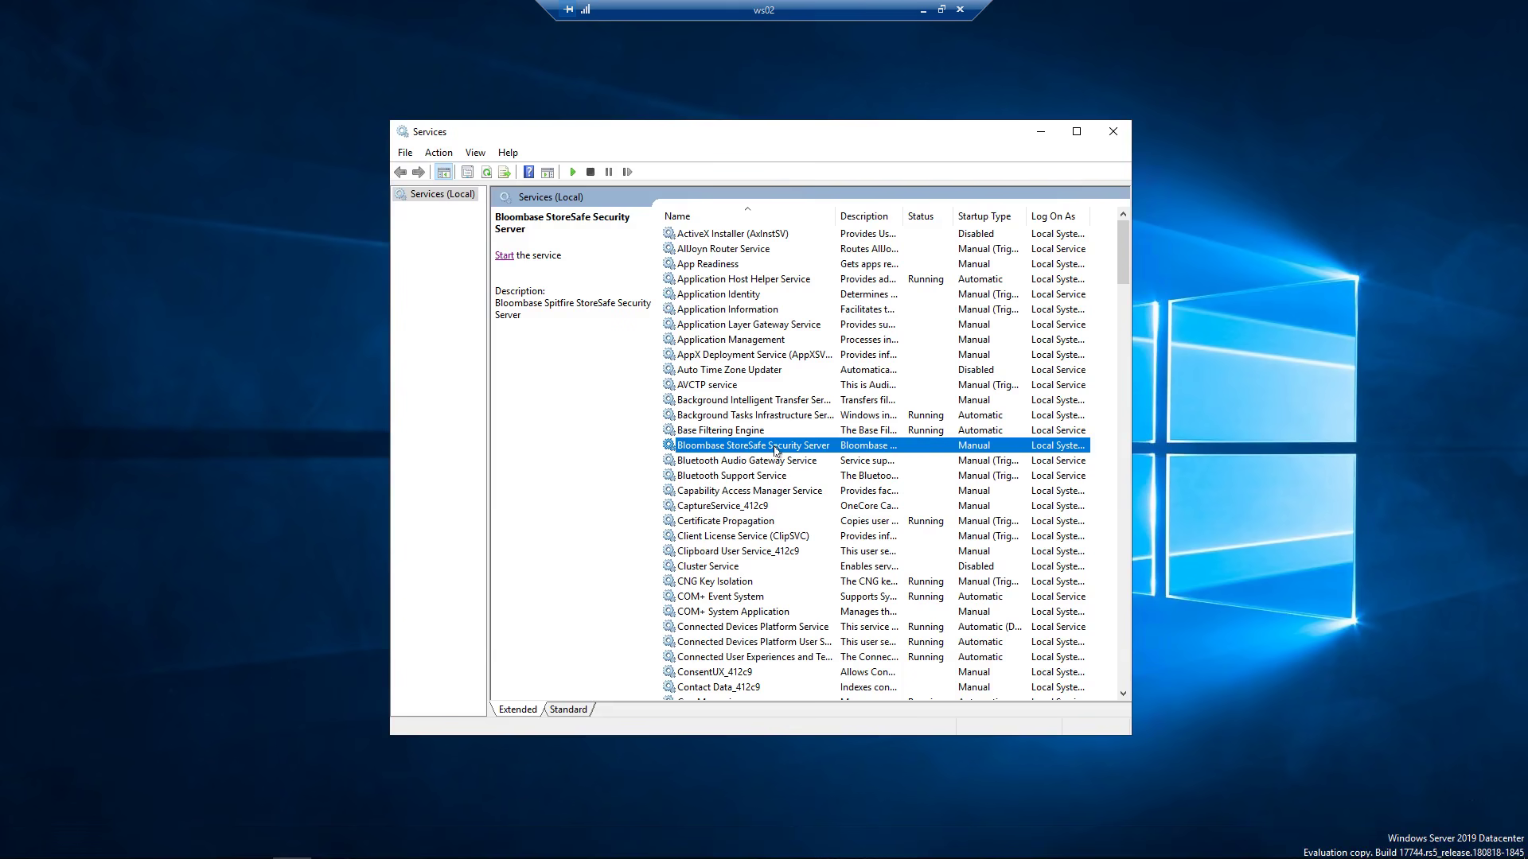
pyautogui.rightClick(829, 448)
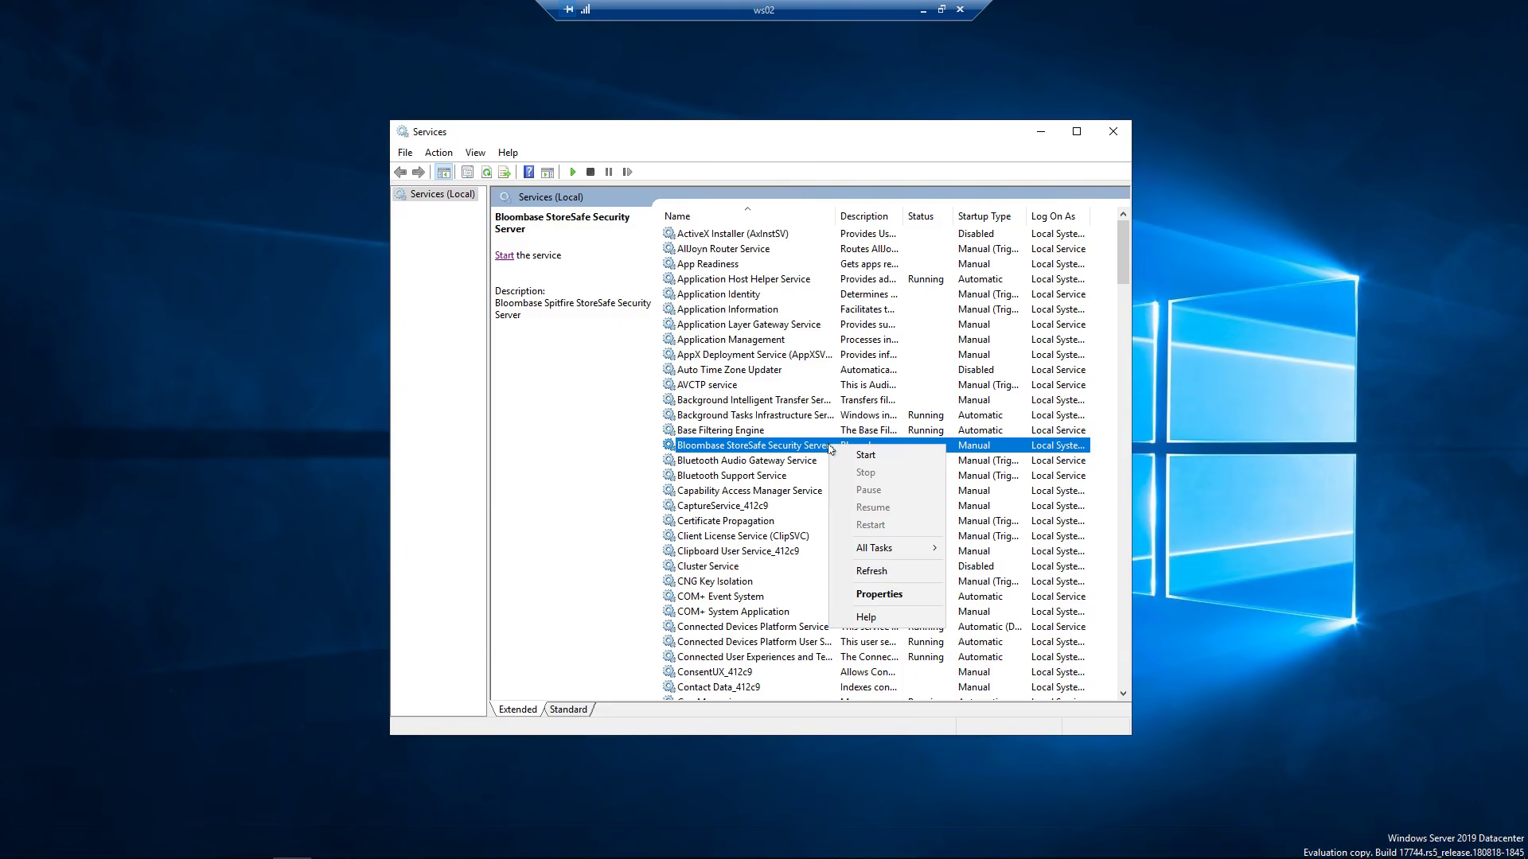
pyautogui.click(887, 599)
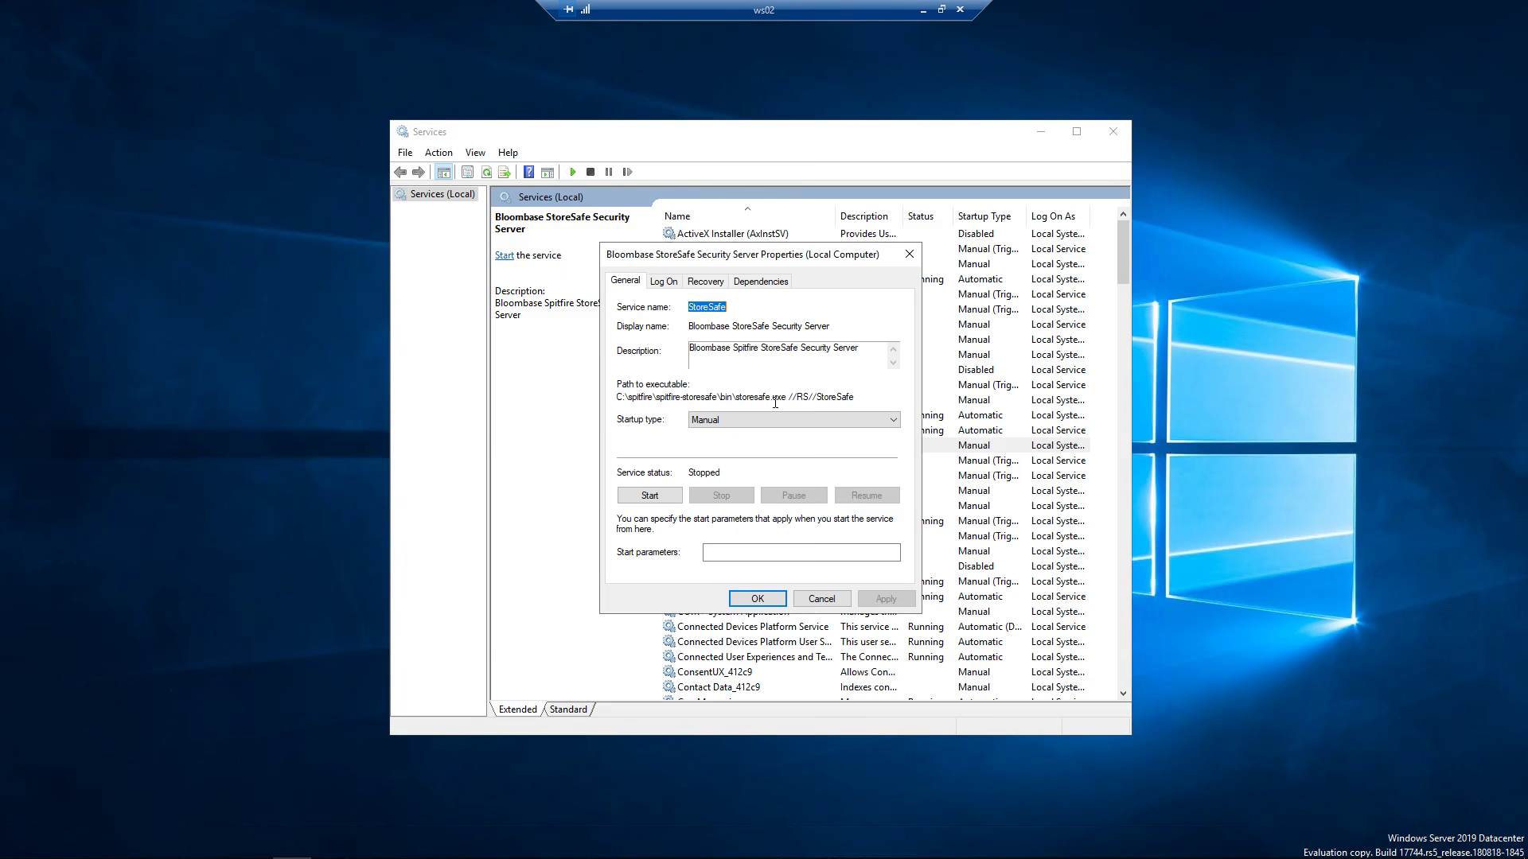
pyautogui.click(659, 499)
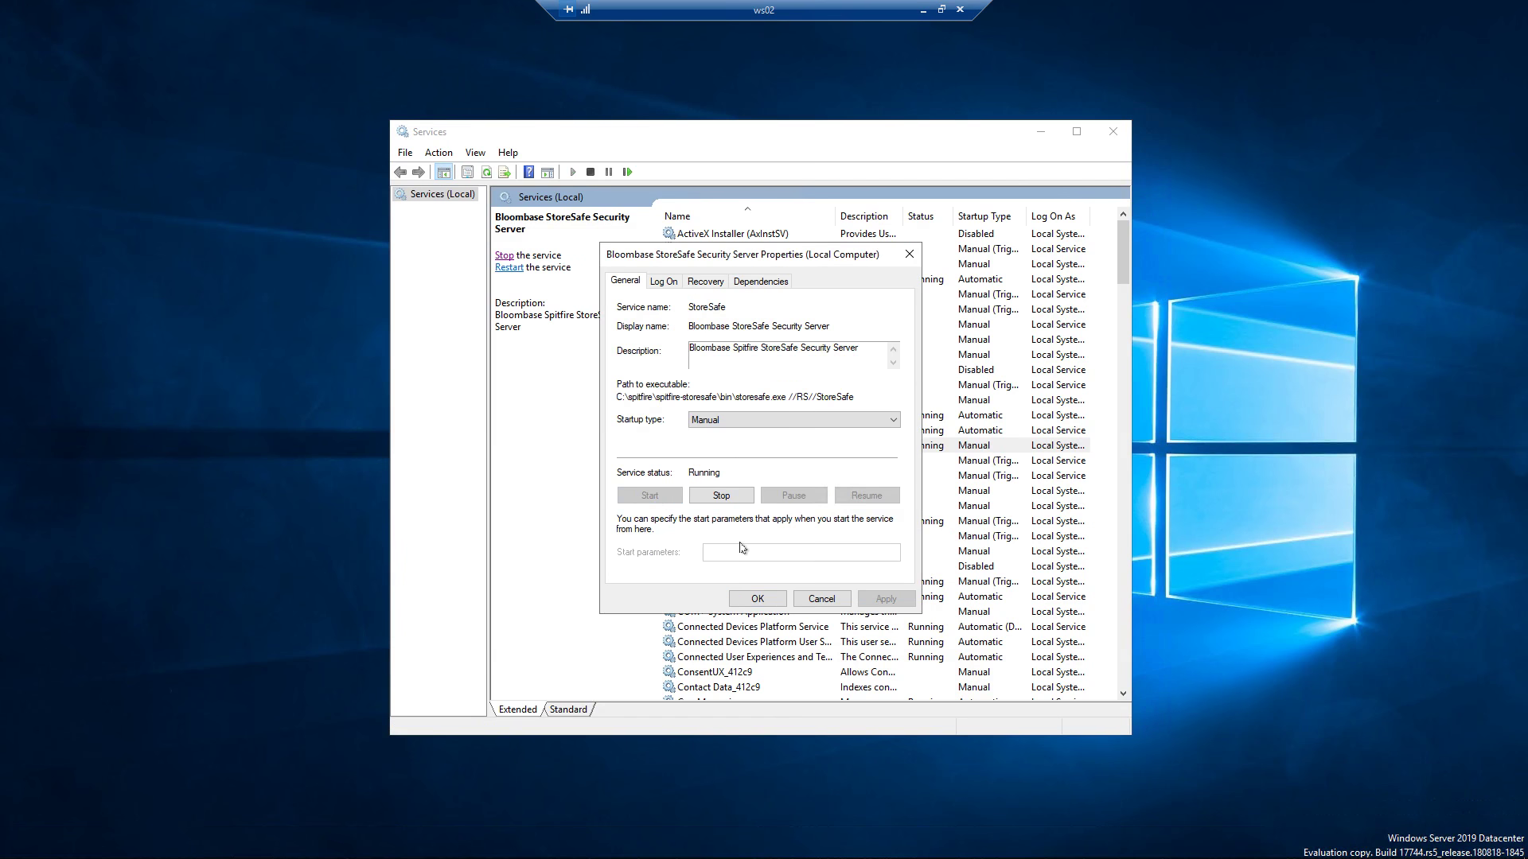
pyautogui.click(754, 601)
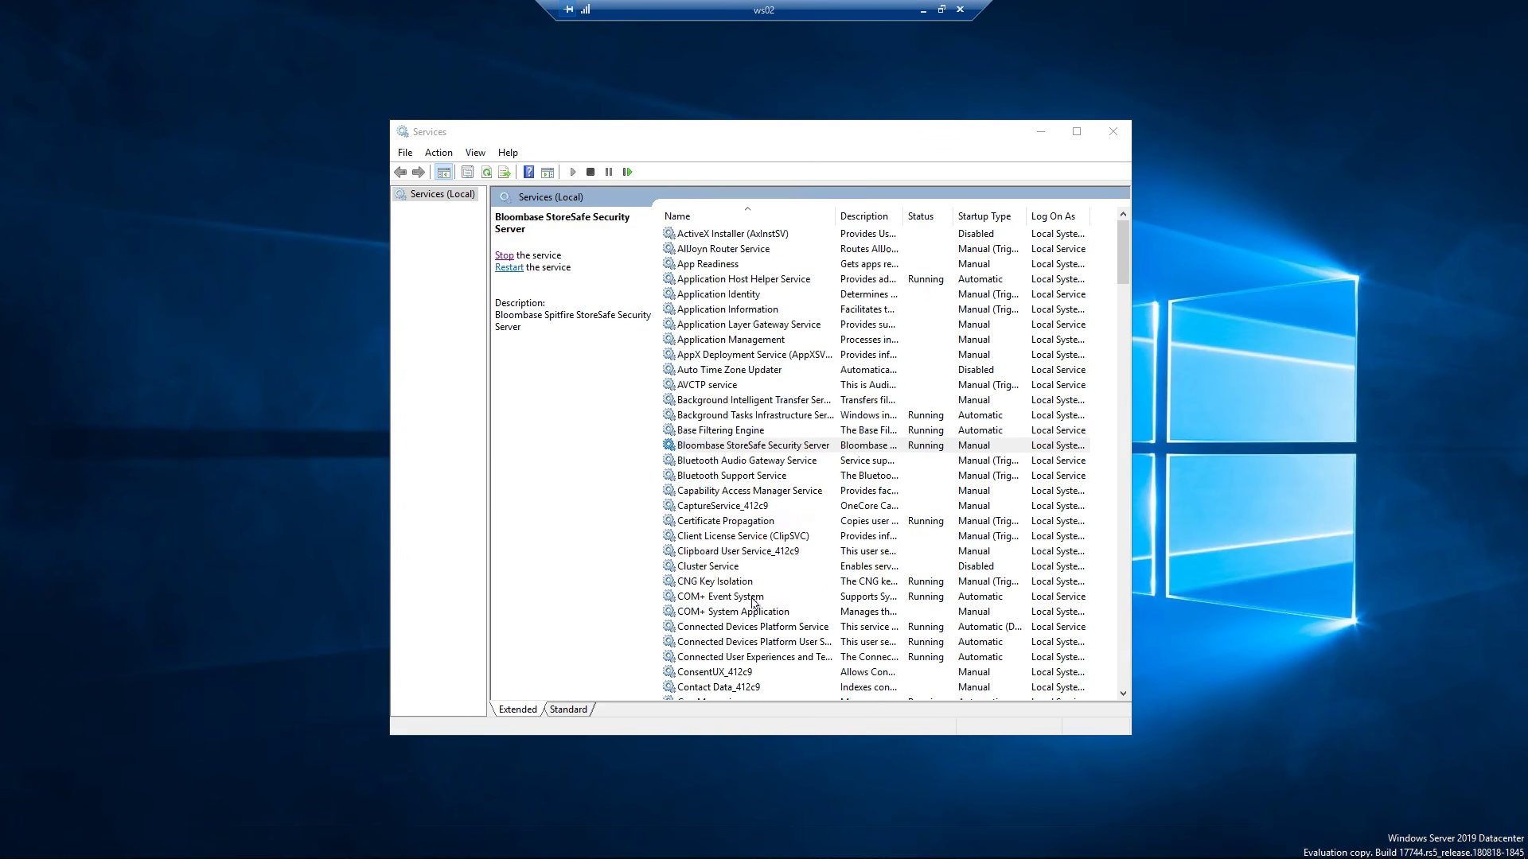
pyautogui.click(1043, 132)
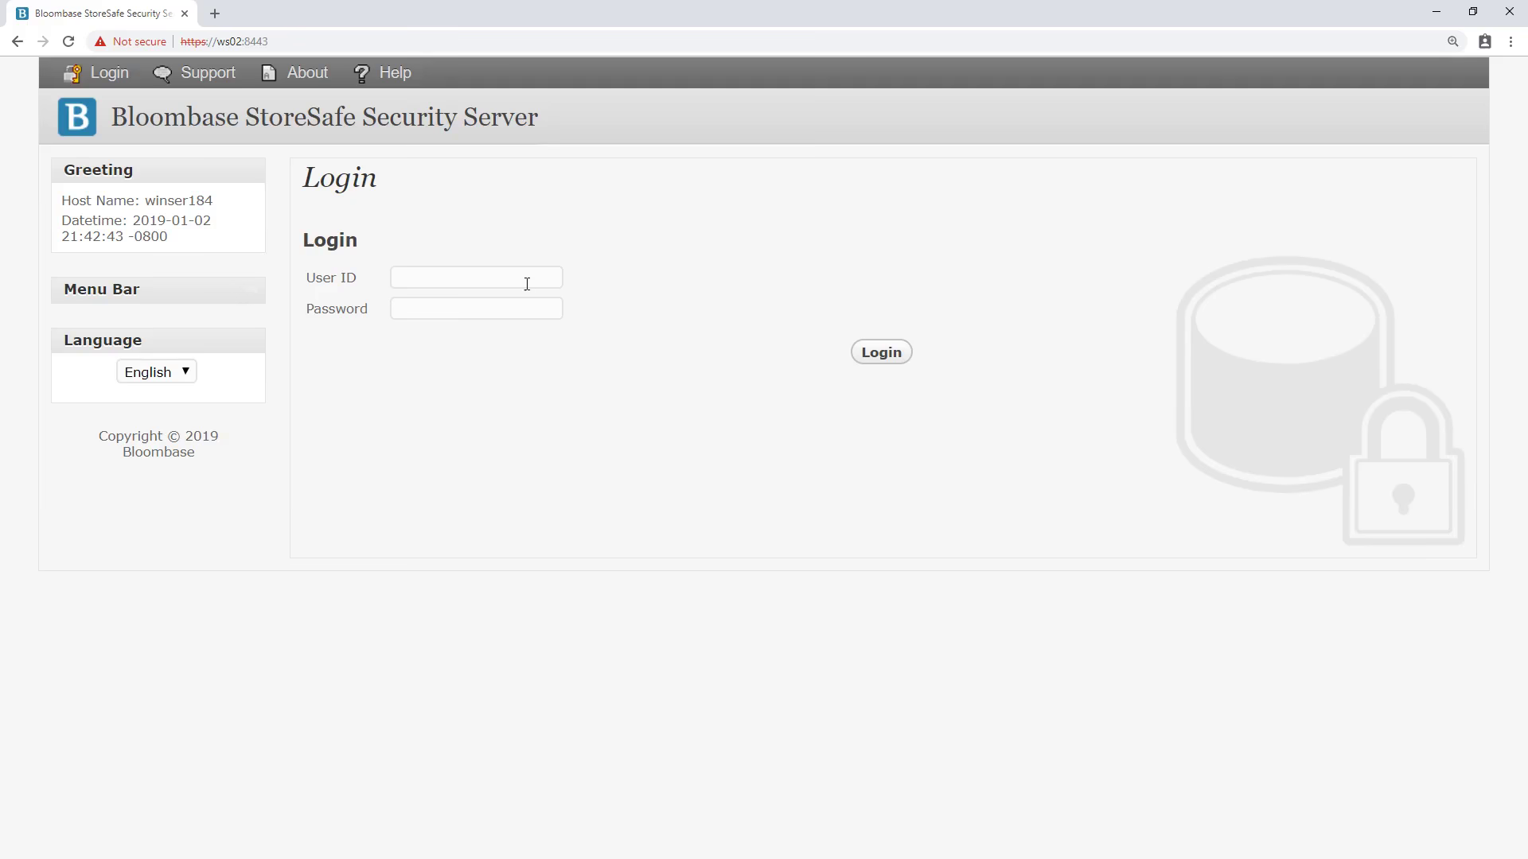
# Log in to the StoreSafe web console as admin with the administrator password.
pyautogui.click(527, 284)
pyautogui.write('admin')
pyautogui.press('Tab')
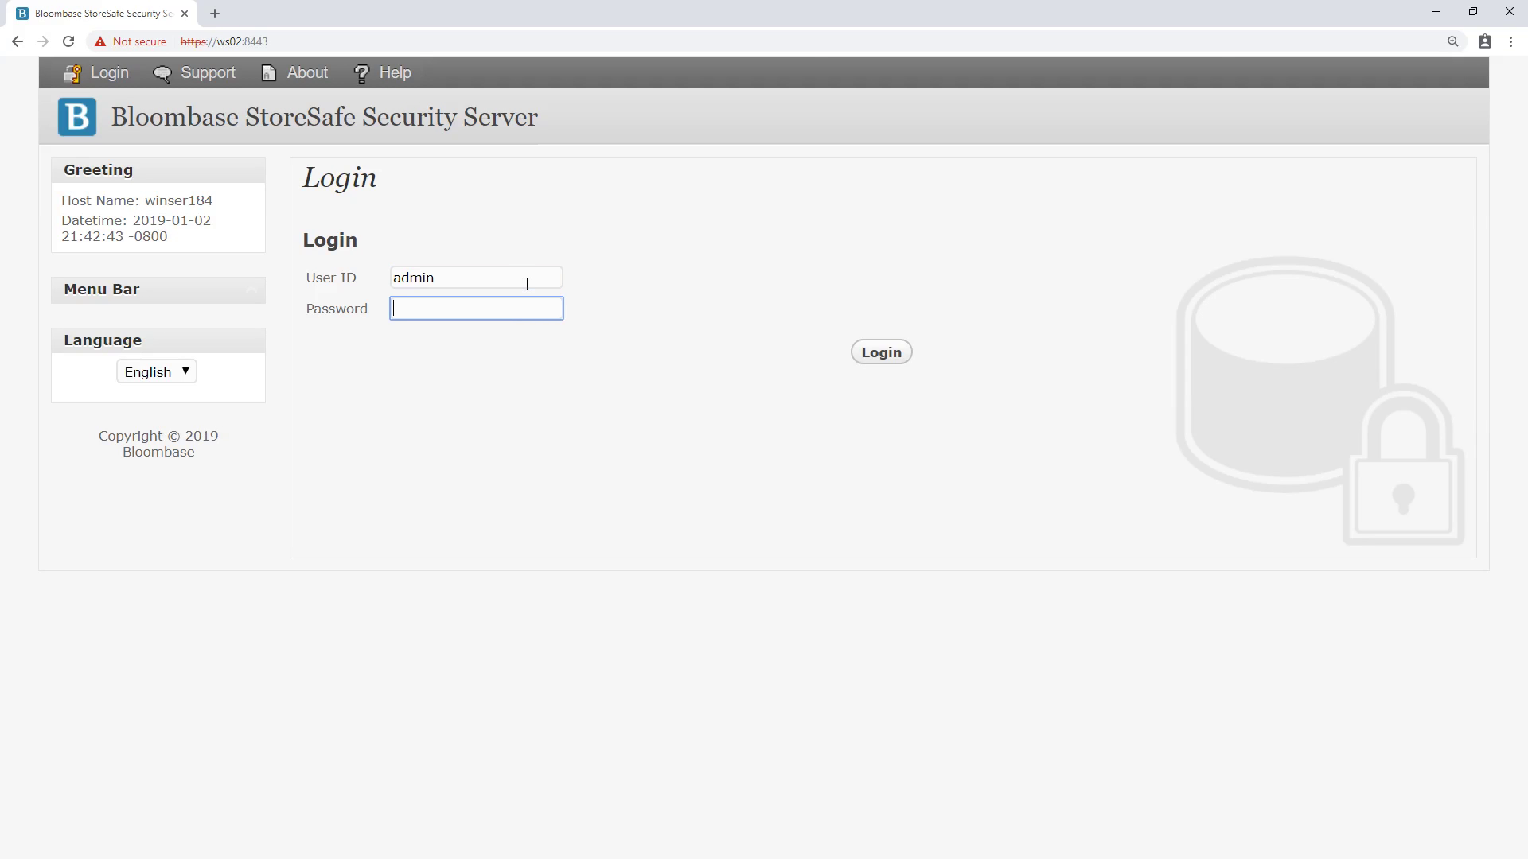
pyautogui.write('••••••')
pyautogui.press('Return')
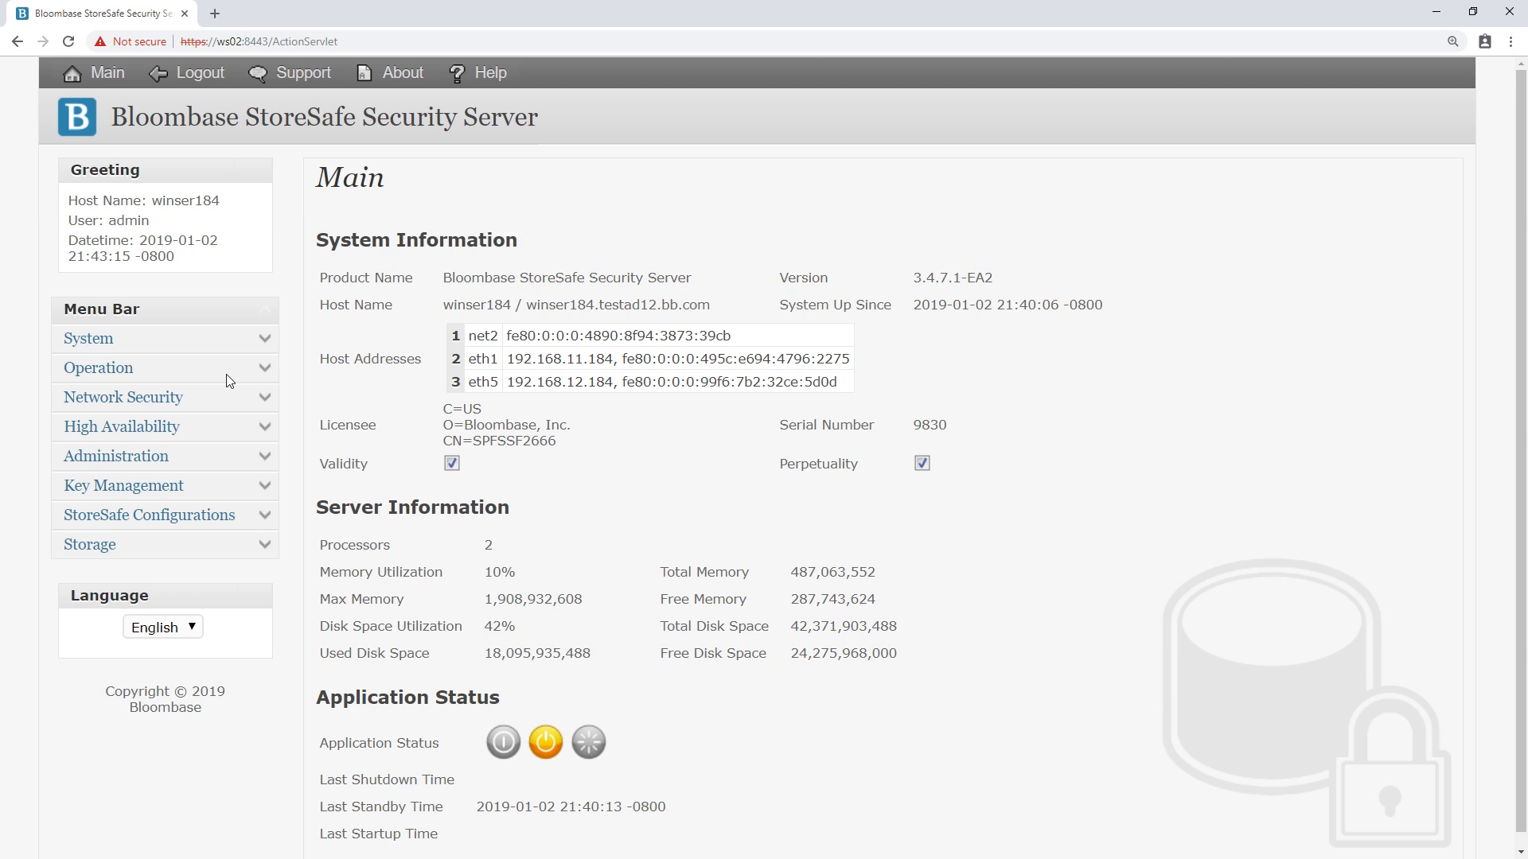
# Start the StoreSafe system from Operation > System Status, confirm, and return to Main.
pyautogui.click(267, 367)
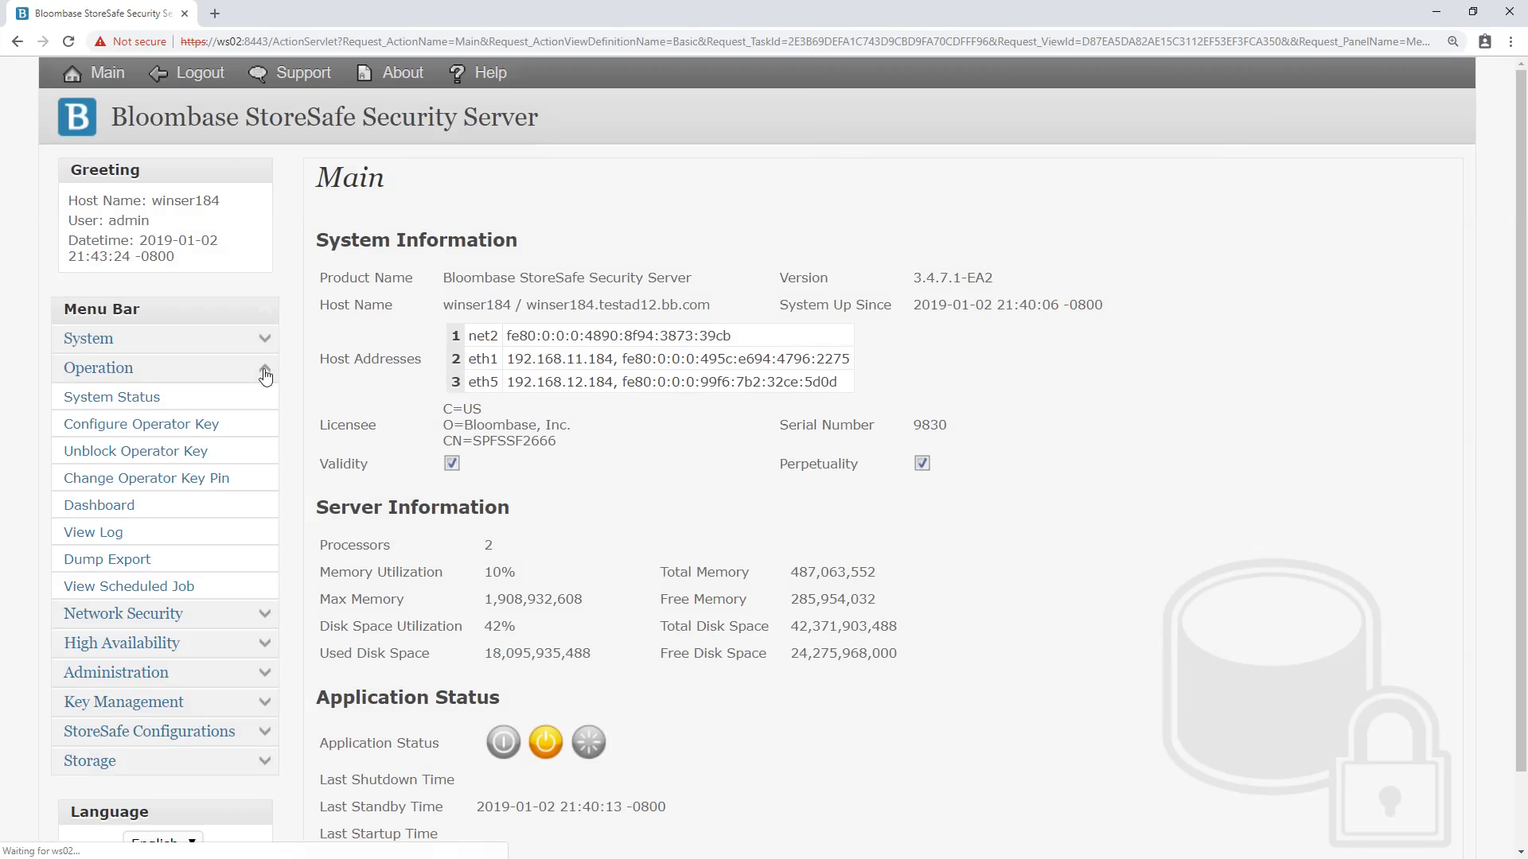
pyautogui.click(151, 401)
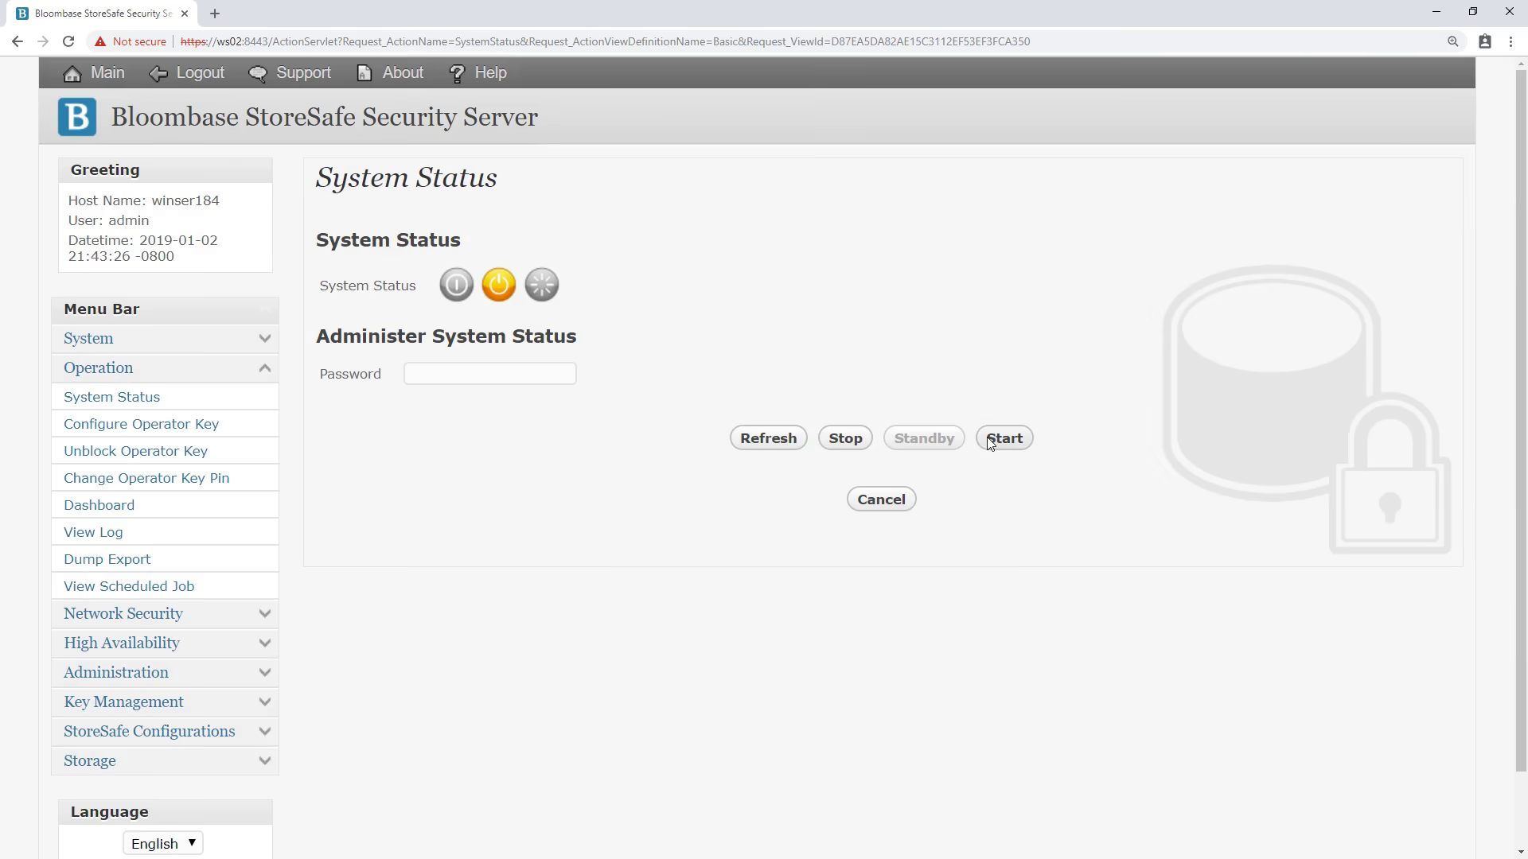
pyautogui.click(990, 440)
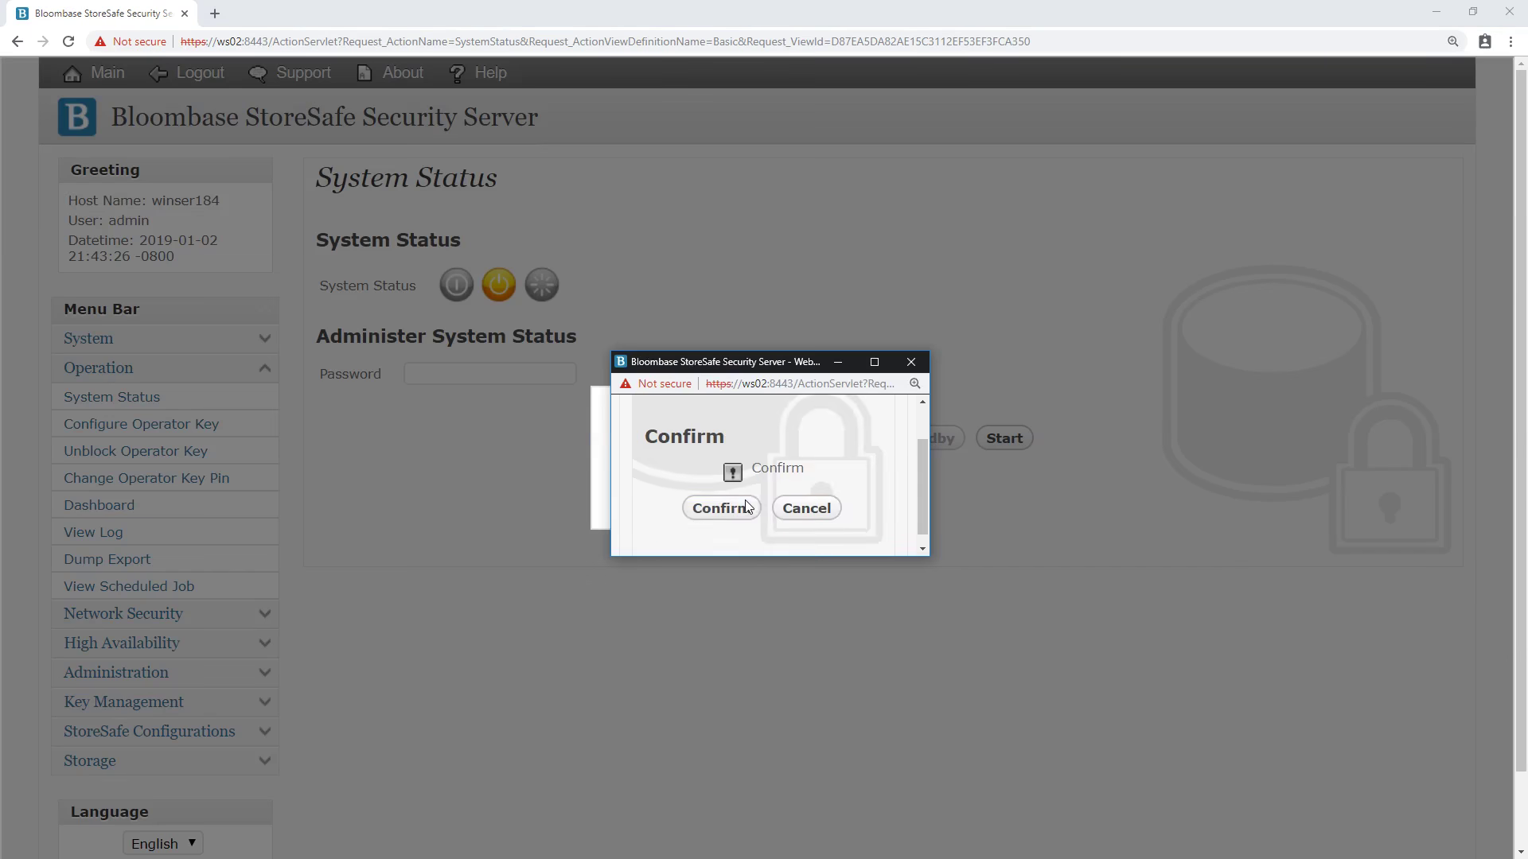
pyautogui.click(734, 495)
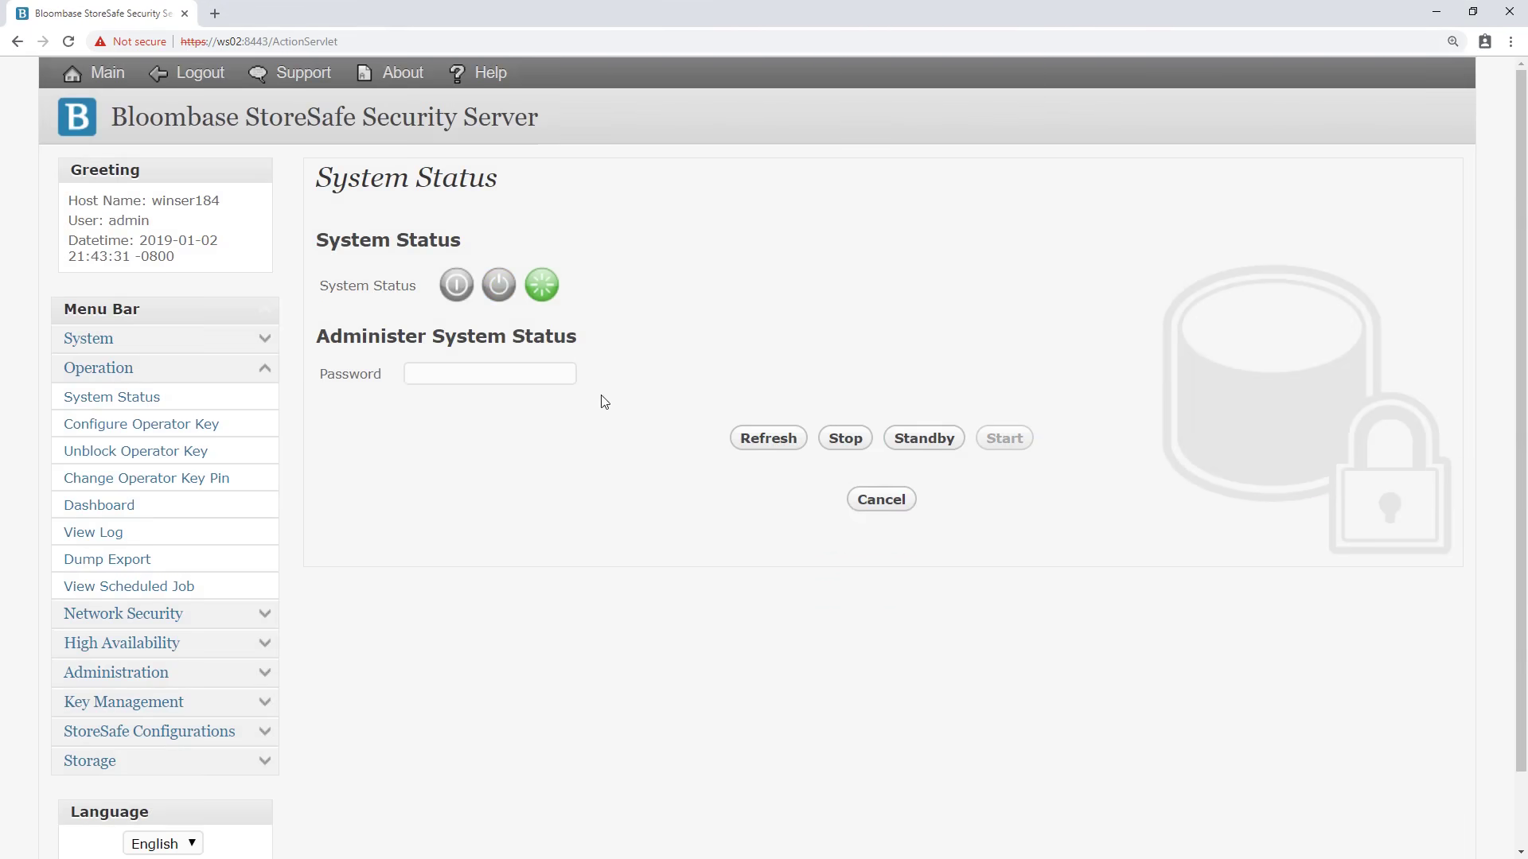
pyautogui.click(288, 129)
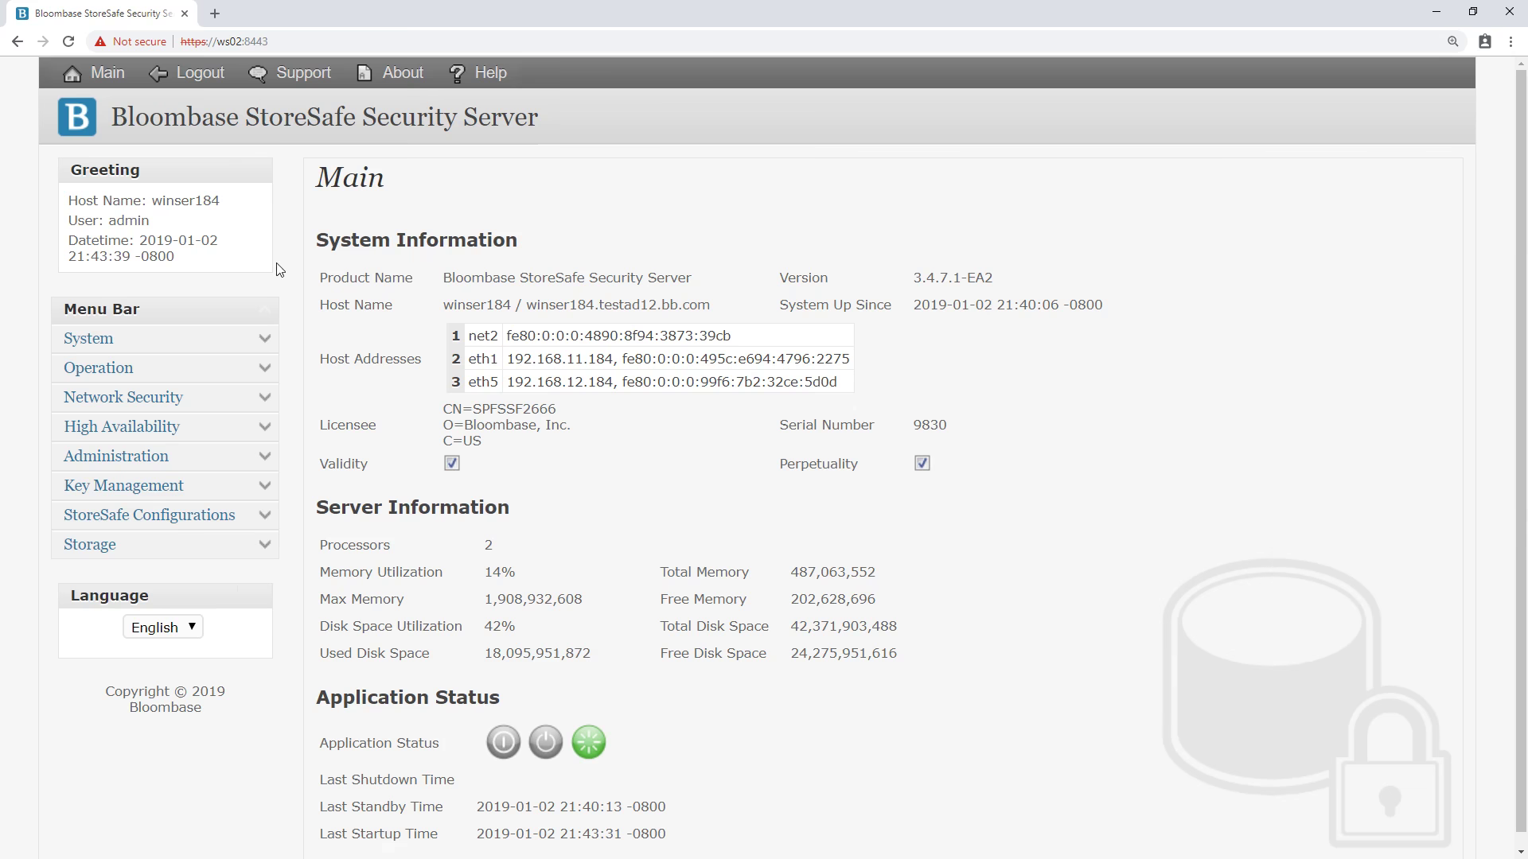
# Review the Virtual Storage Status of fuse01 (G:) under Storage, then close it.
pyautogui.click(265, 549)
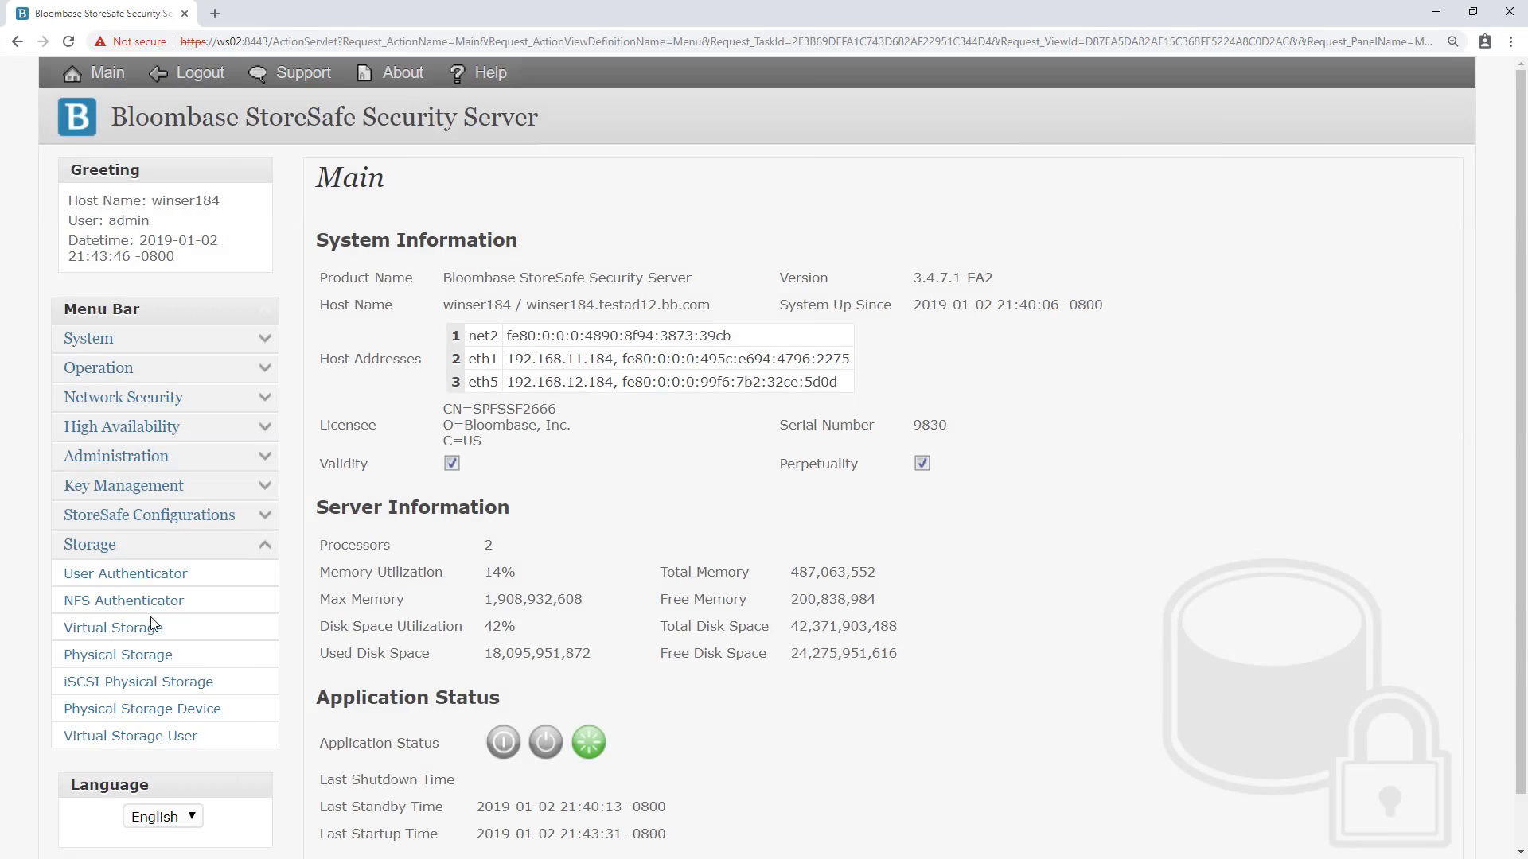
pyautogui.click(115, 634)
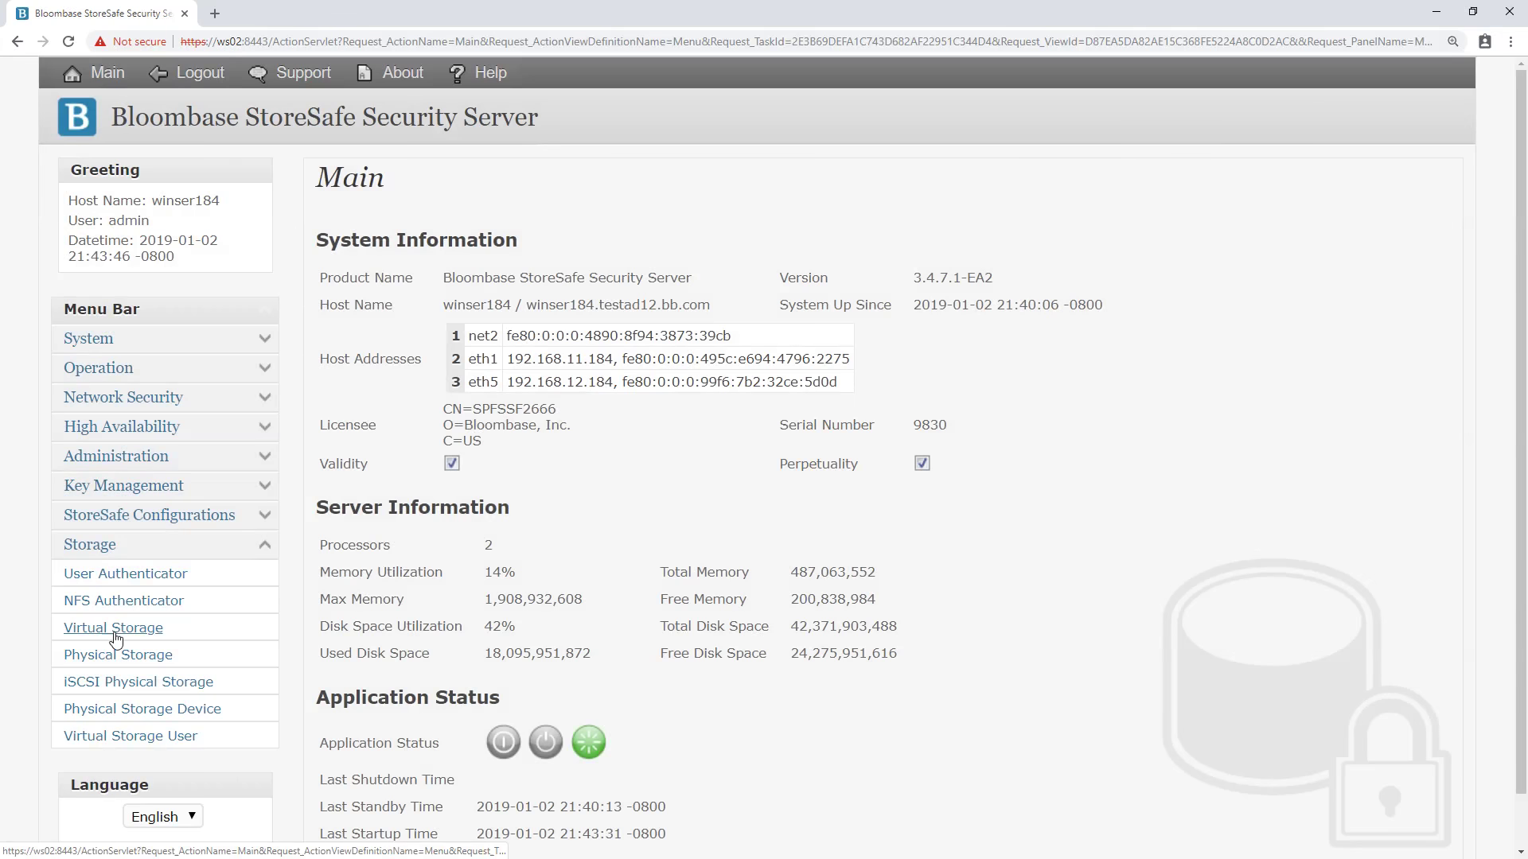
pyautogui.click(820, 358)
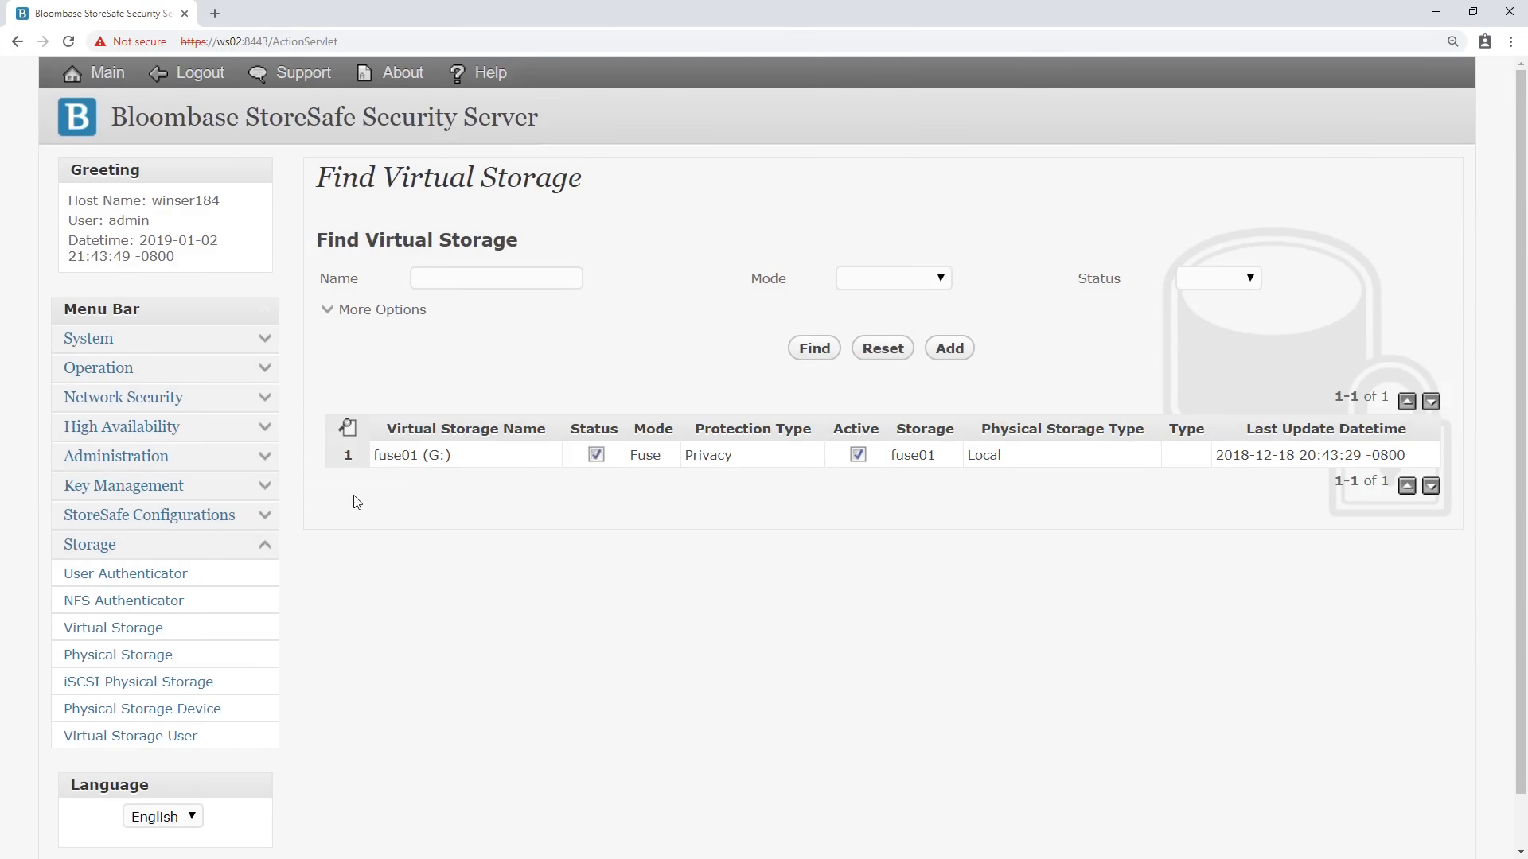
pyautogui.click(410, 467)
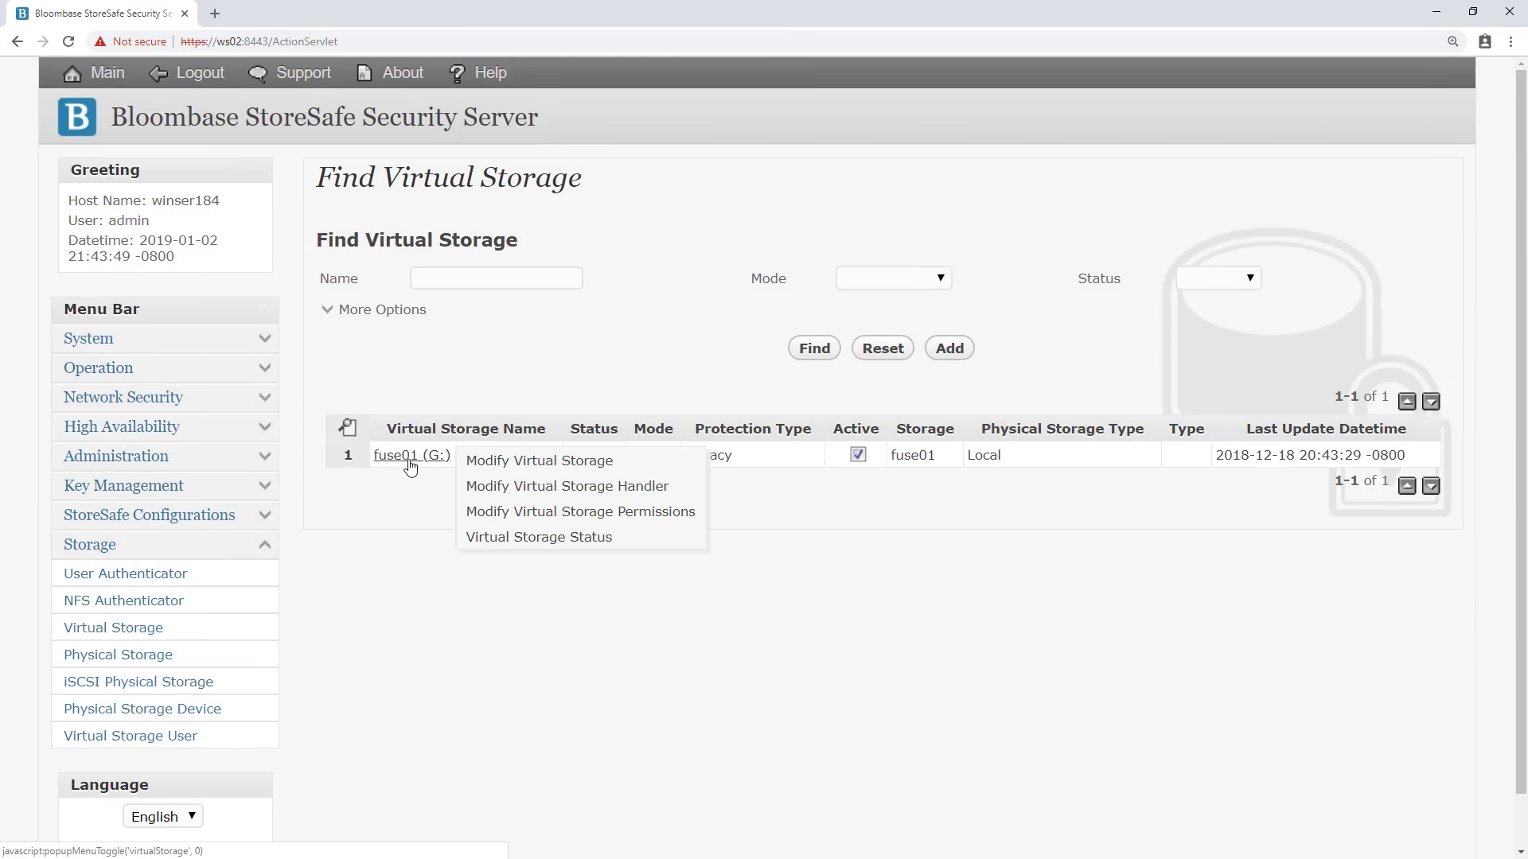
pyautogui.click(506, 537)
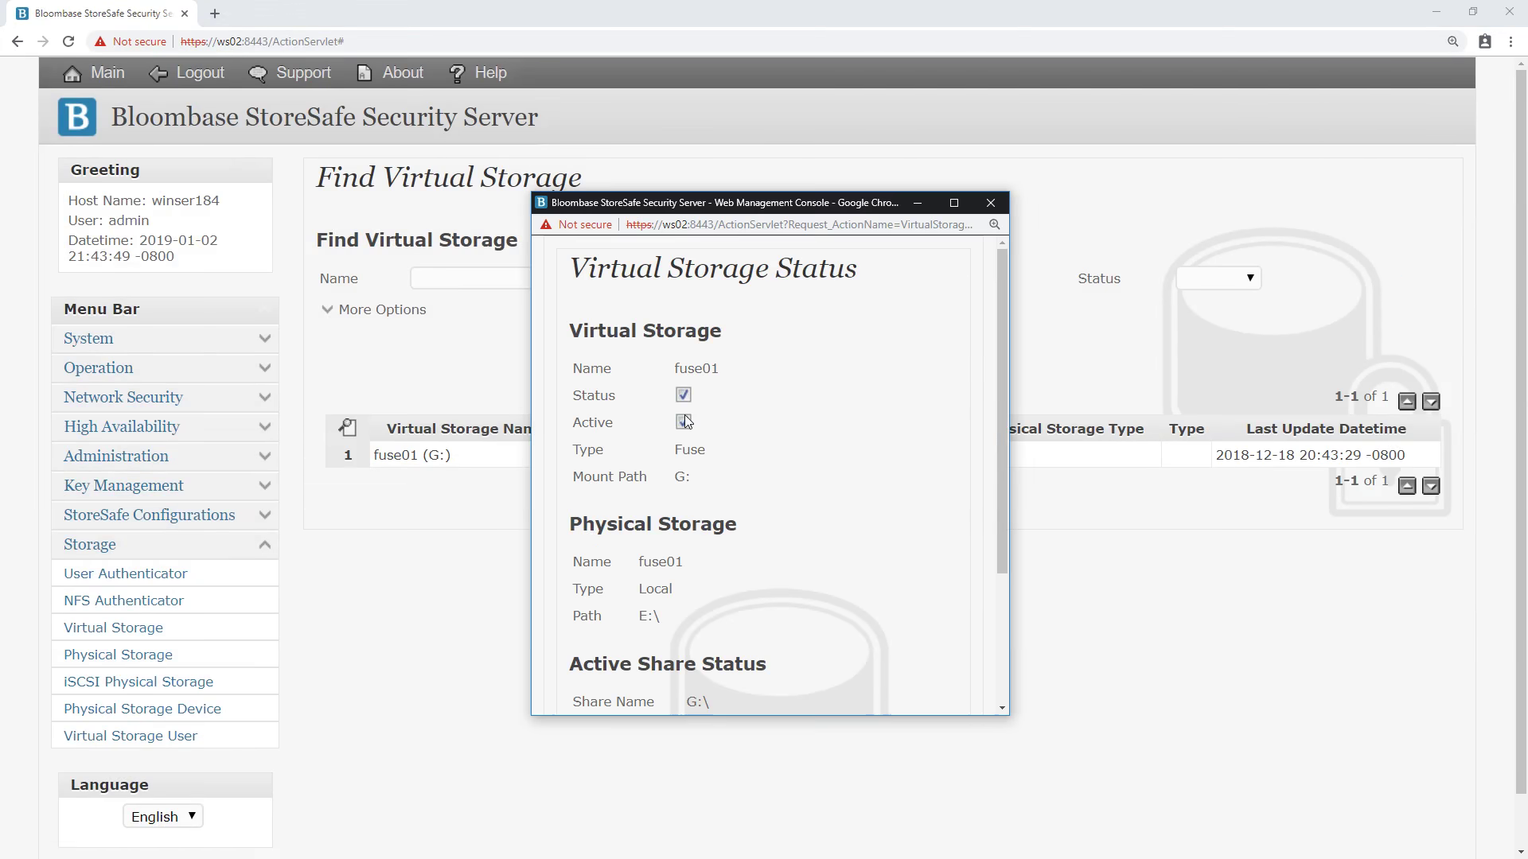
pyautogui.scroll(-2, 677, 554)
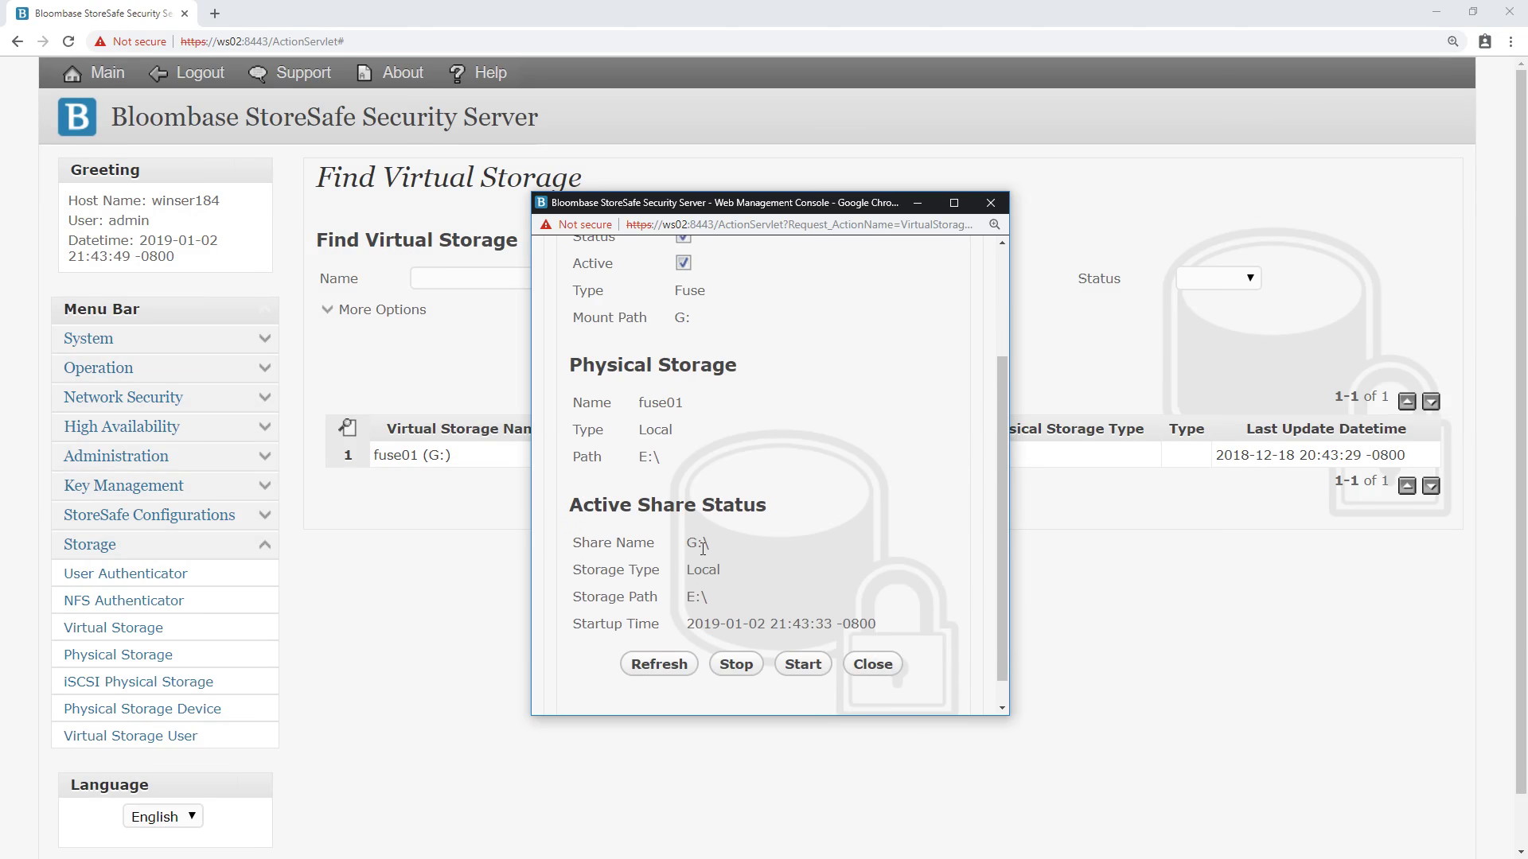
pyautogui.click(873, 664)
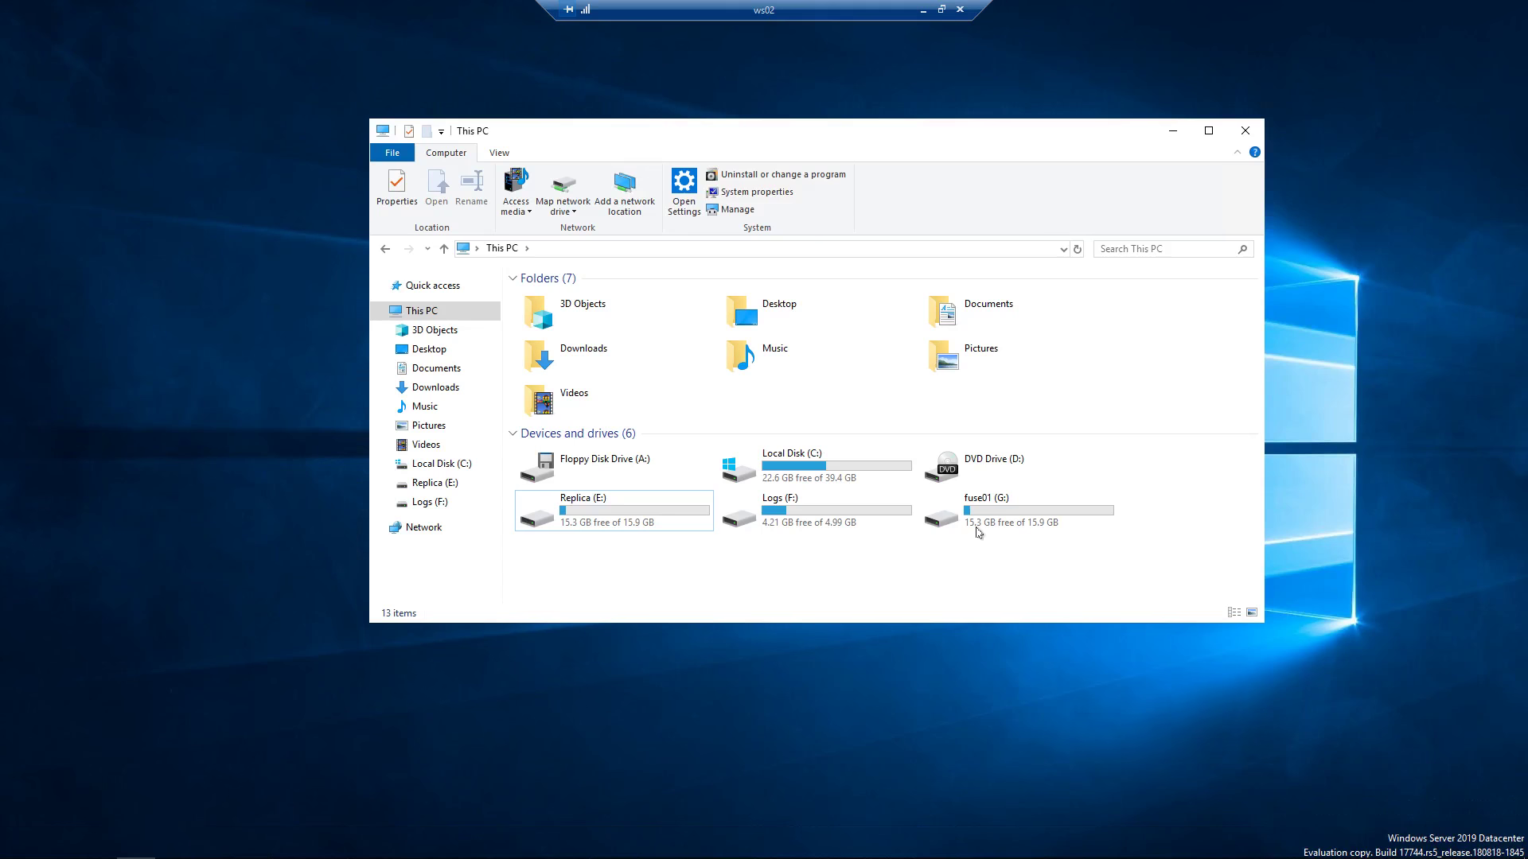
# Check the fuse01 (G:) drive properties, then open the drive listing password.txt.
pyautogui.click(1007, 519)
pyautogui.rightClick(1007, 520)
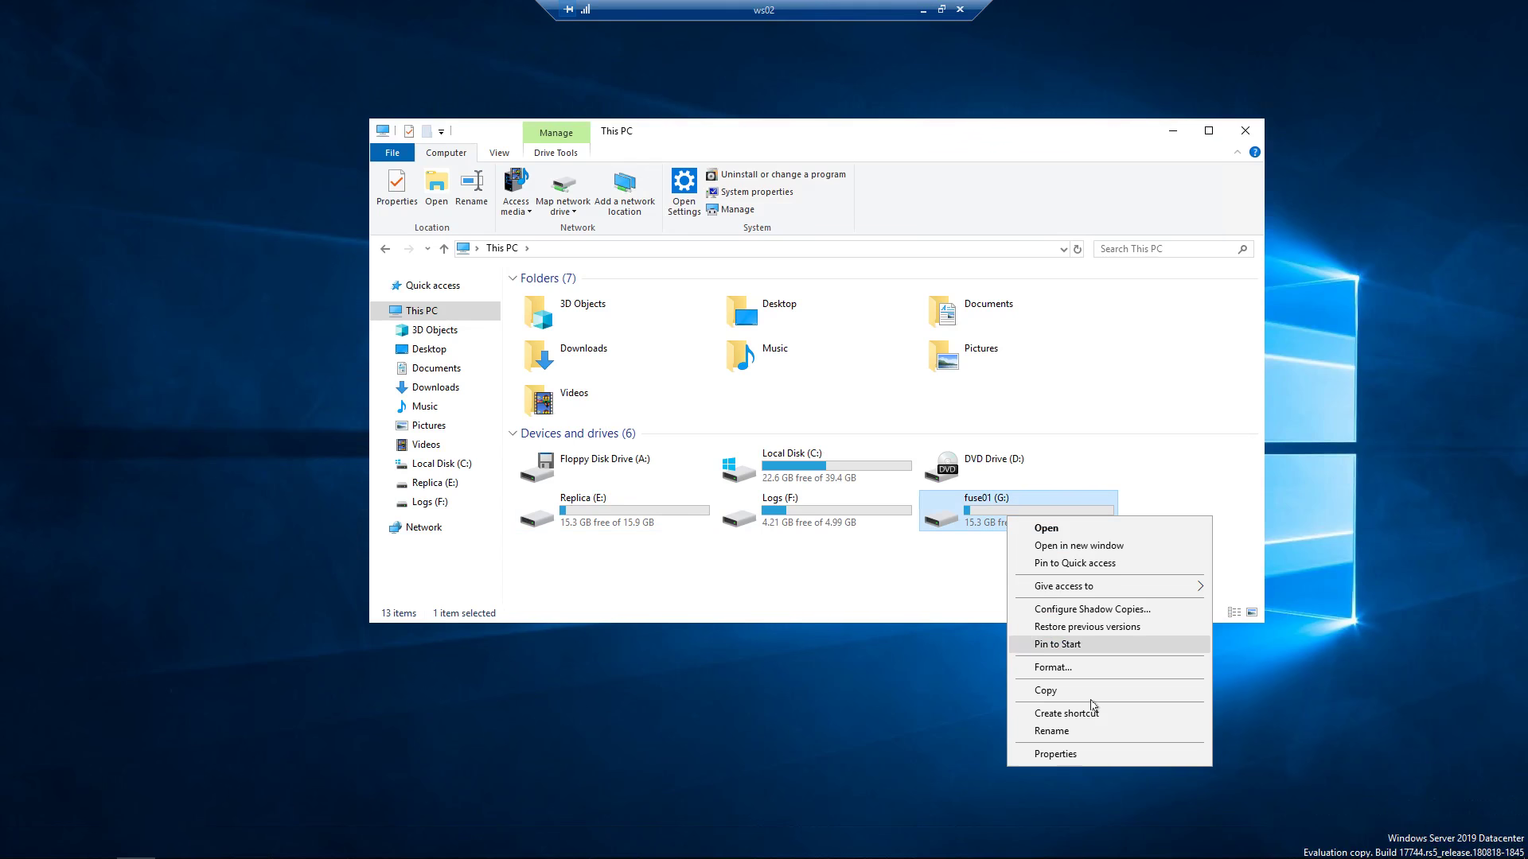
pyautogui.click(1083, 755)
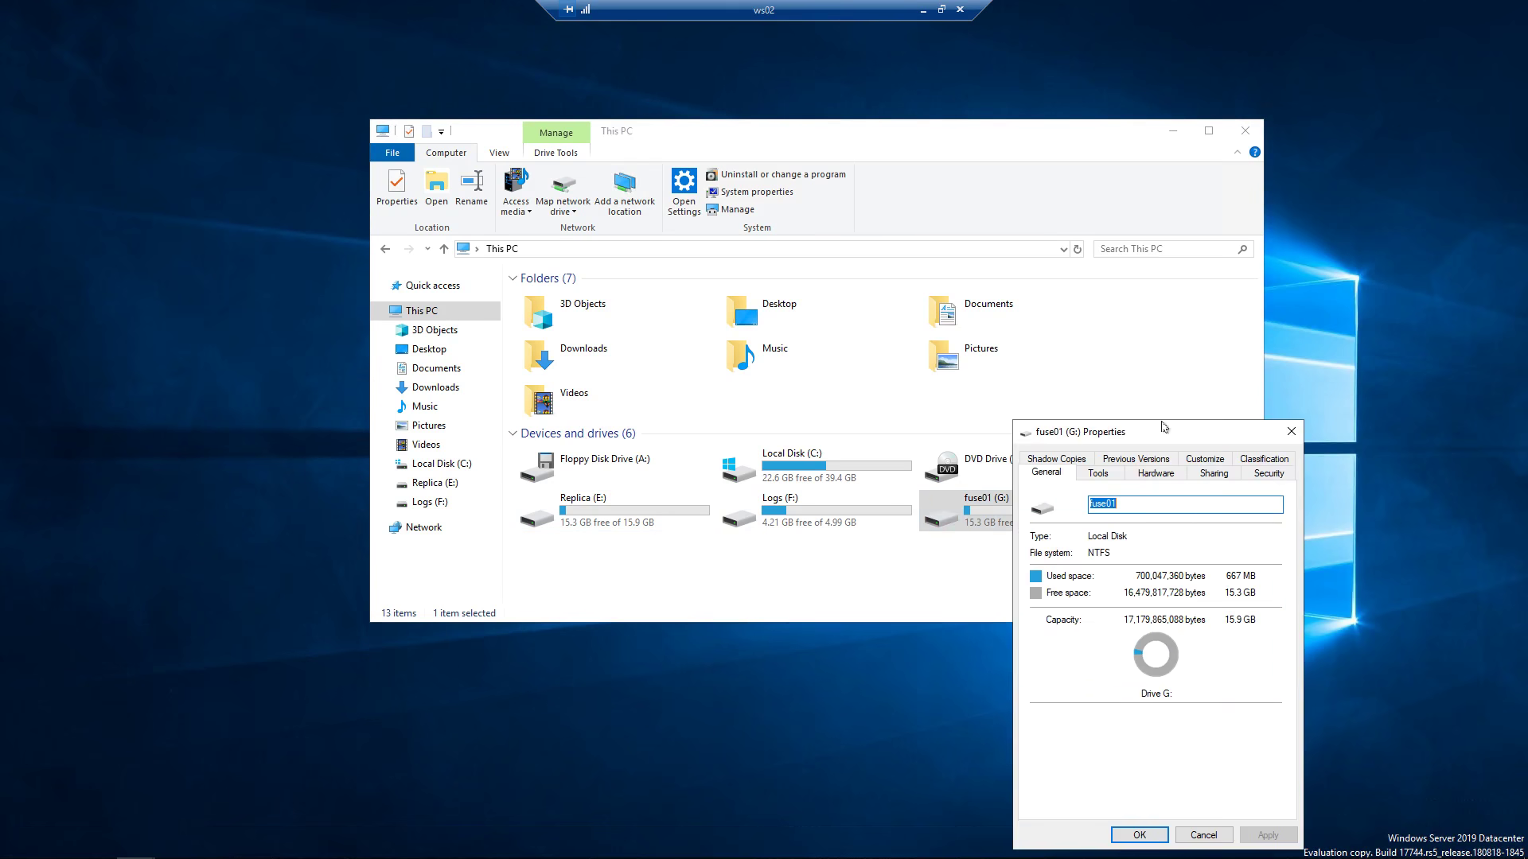
pyautogui.moveTo(1160, 430); pyautogui.dragTo(822, 219)
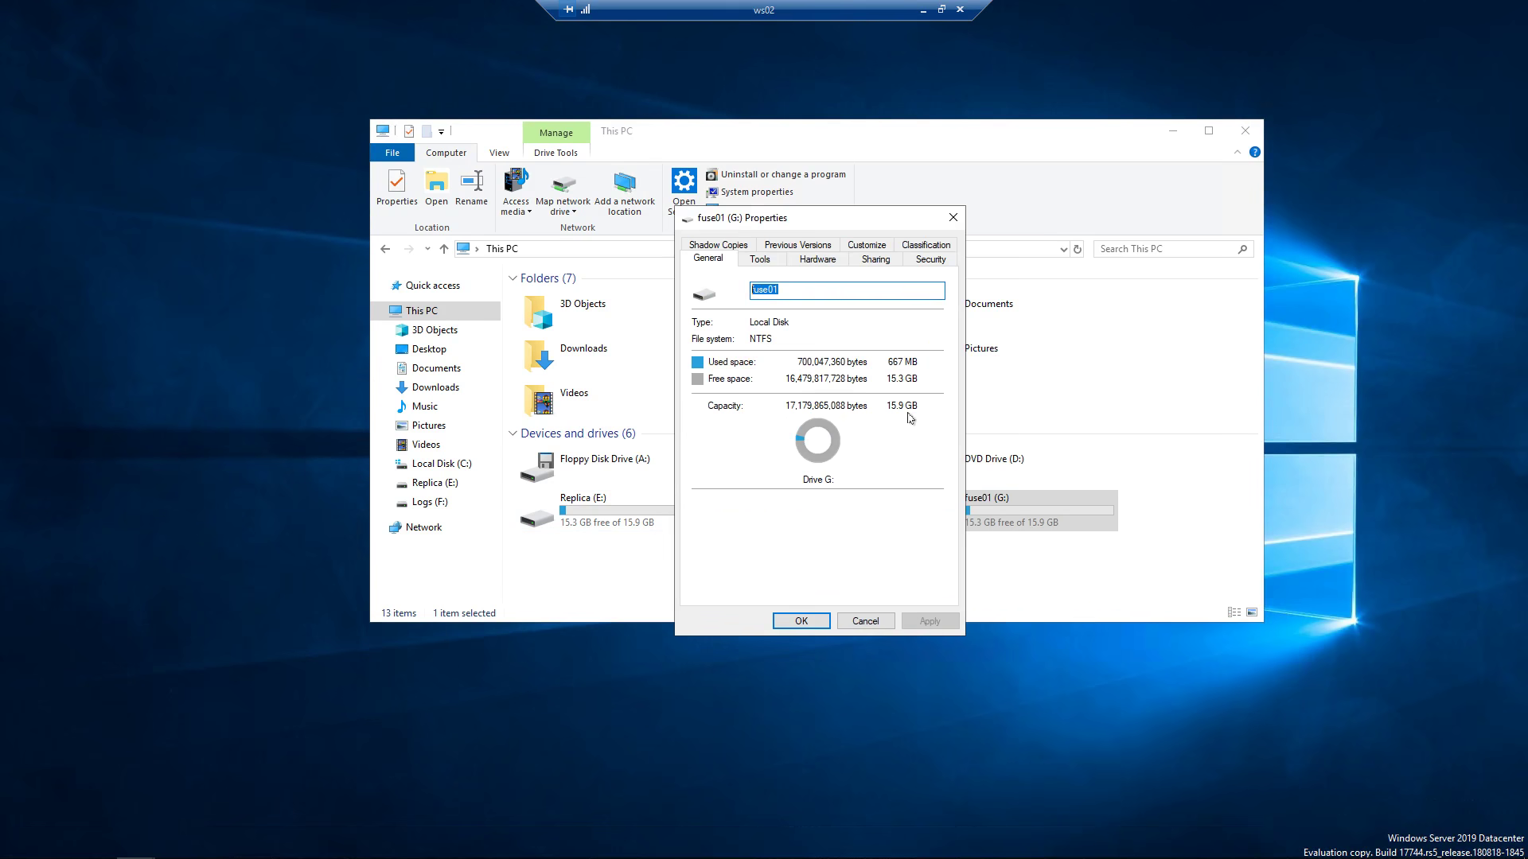
pyautogui.click(804, 622)
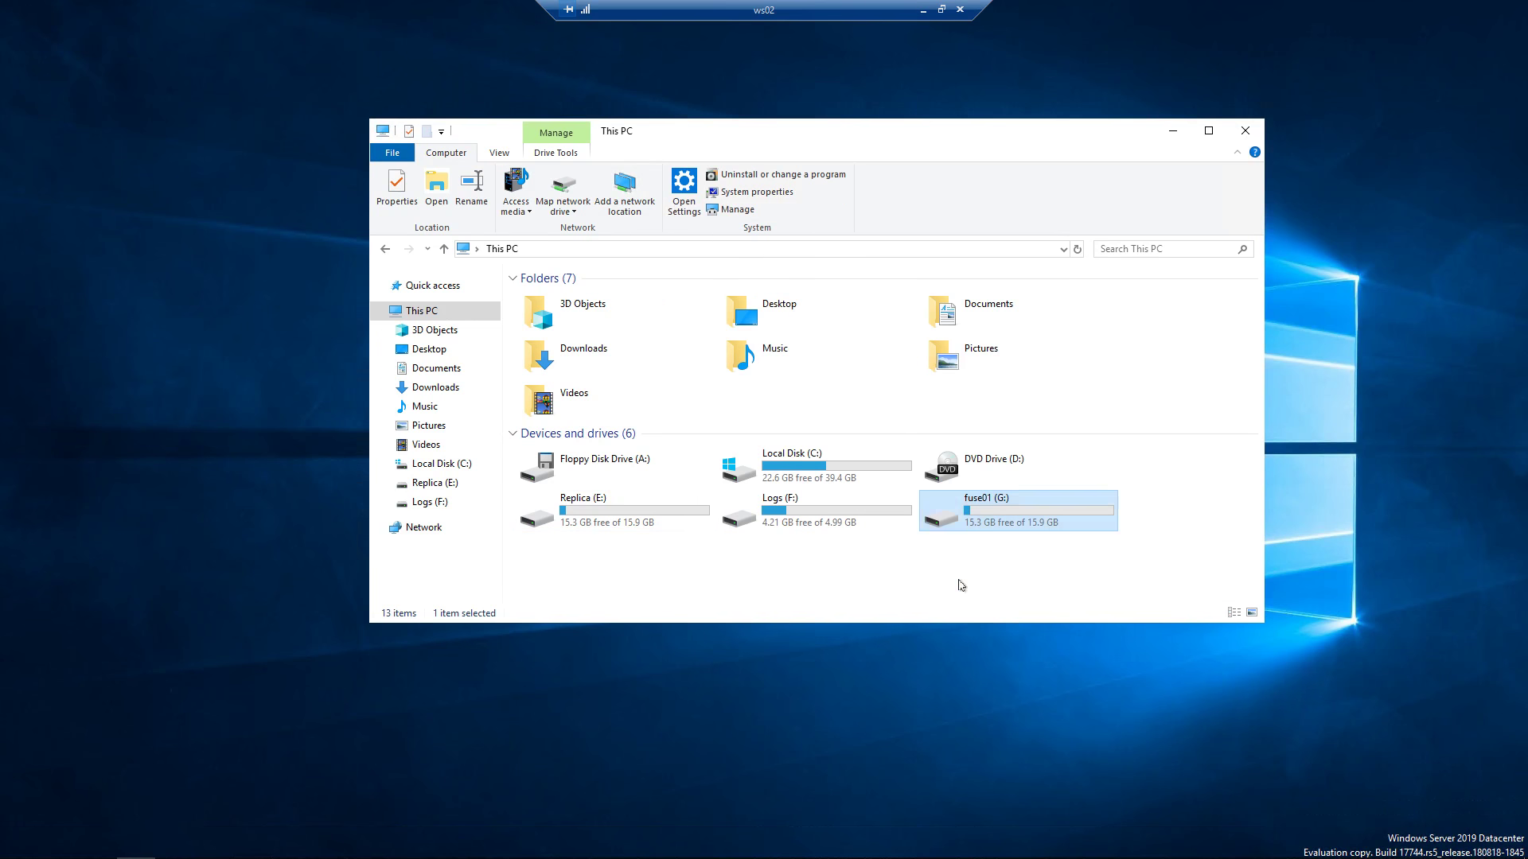
pyautogui.doubleClick(961, 506)
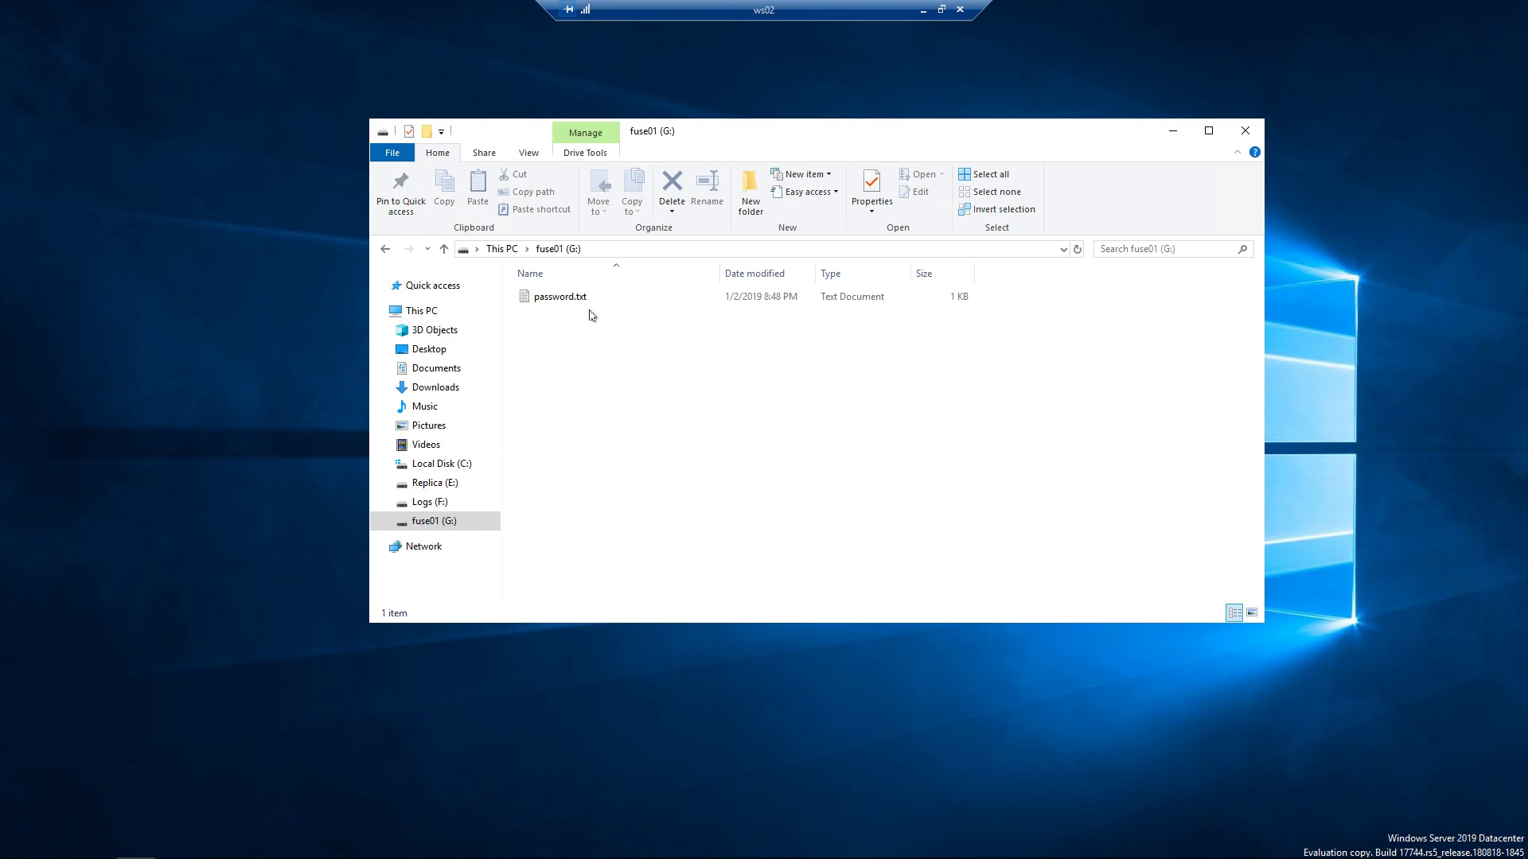
# Open password.txt in Notepad, select its readable password line, and close Notepad.
pyautogui.doubleClick(569, 298)
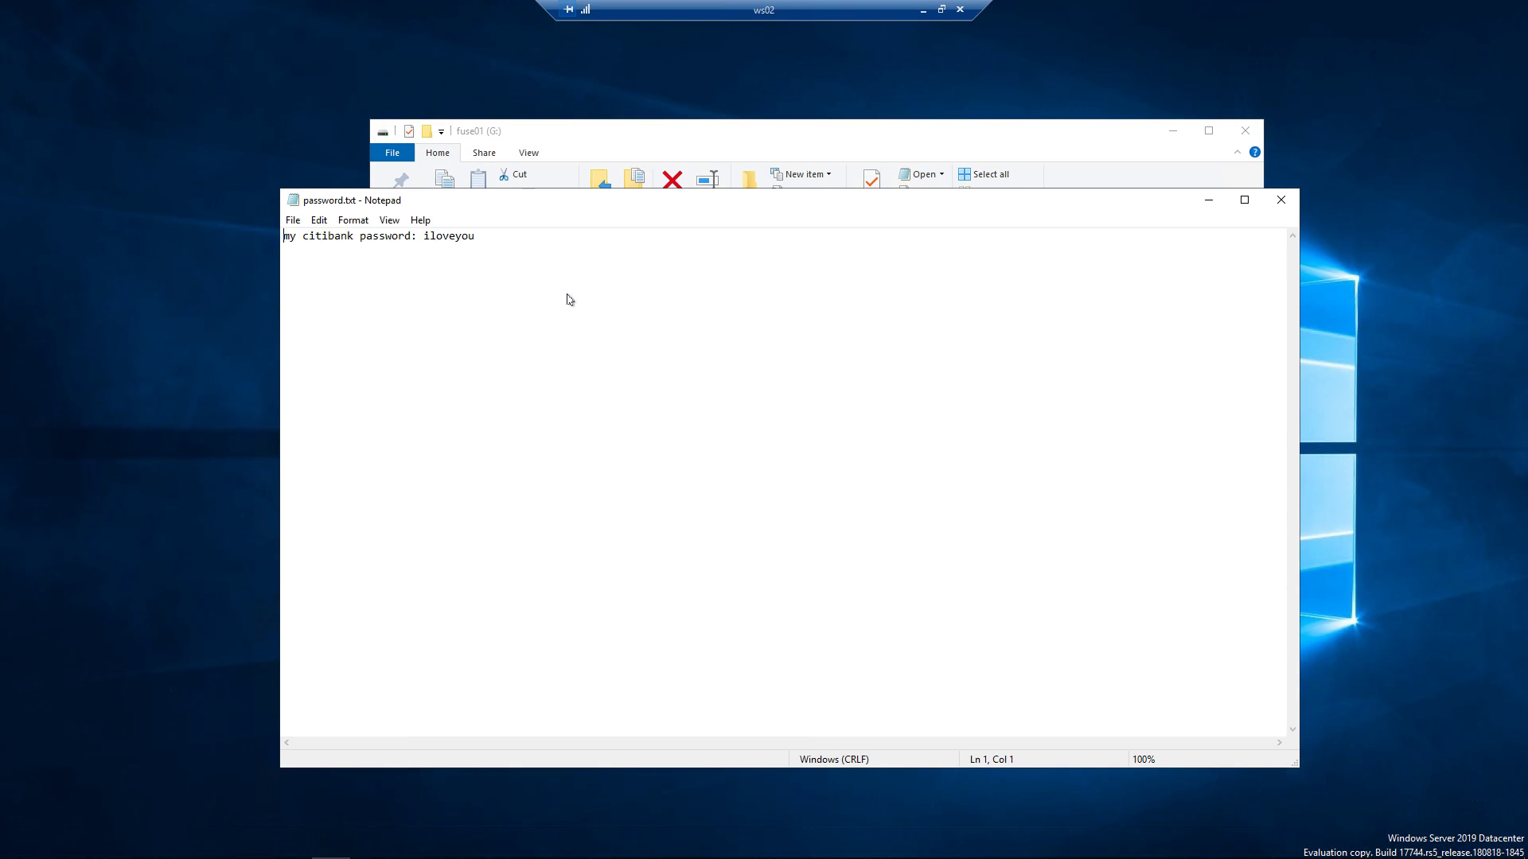
pyautogui.moveTo(285, 235); pyautogui.dragTo(523, 232)
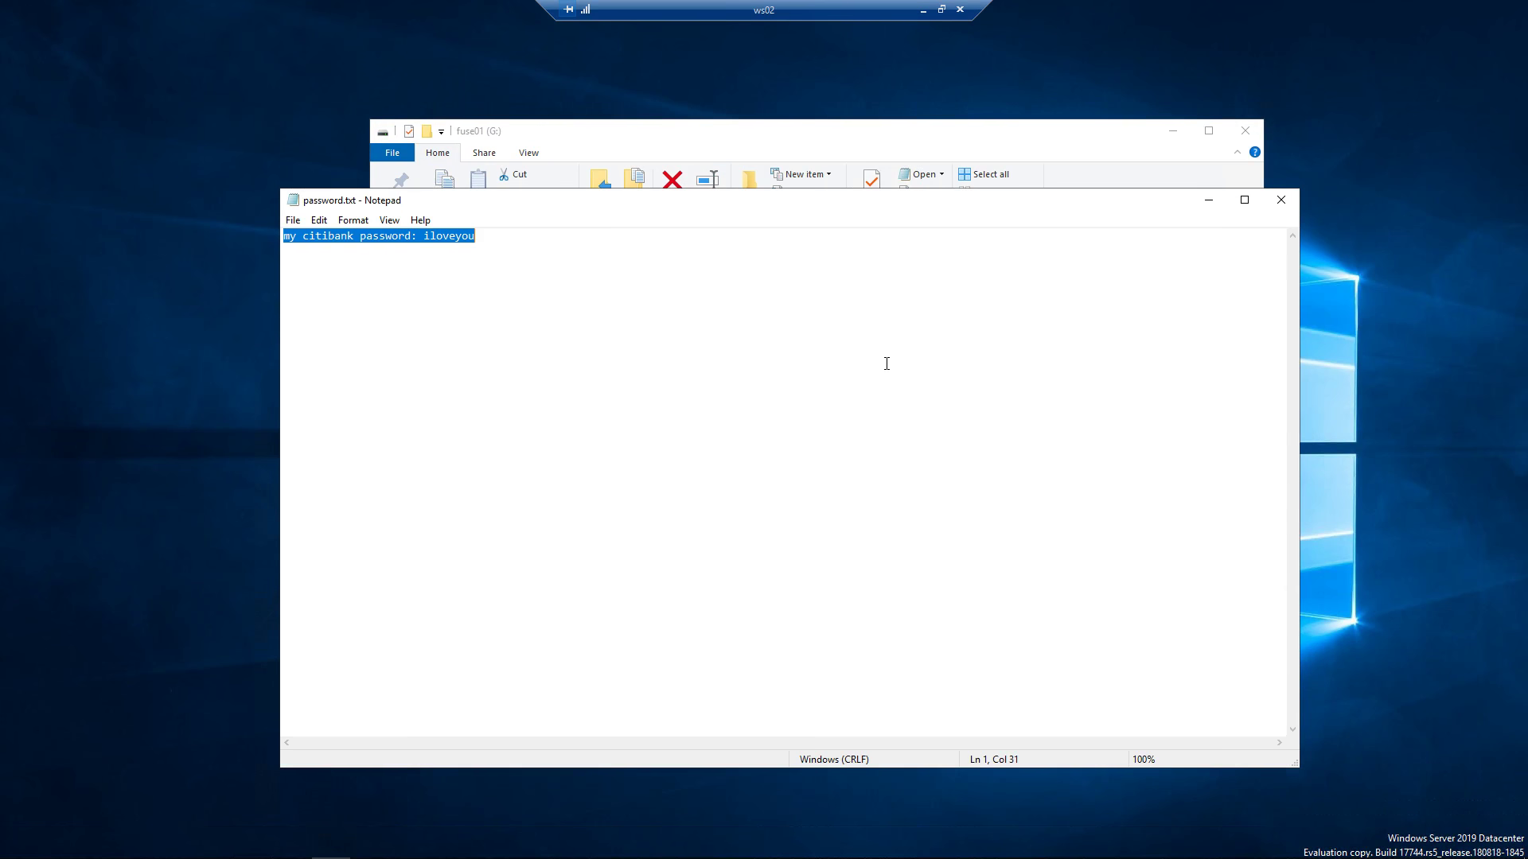
pyautogui.click(1282, 199)
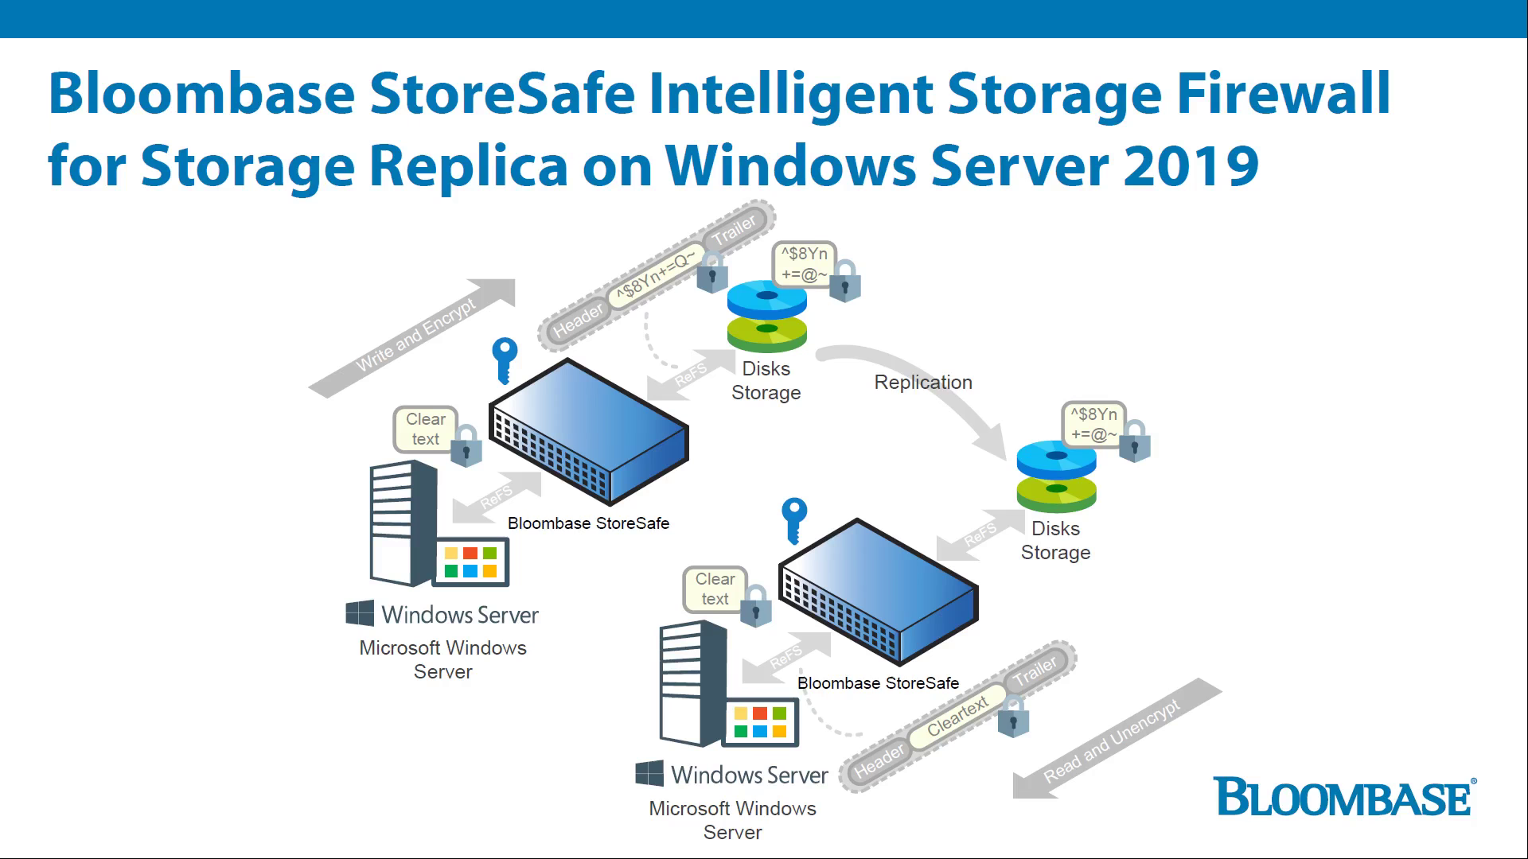